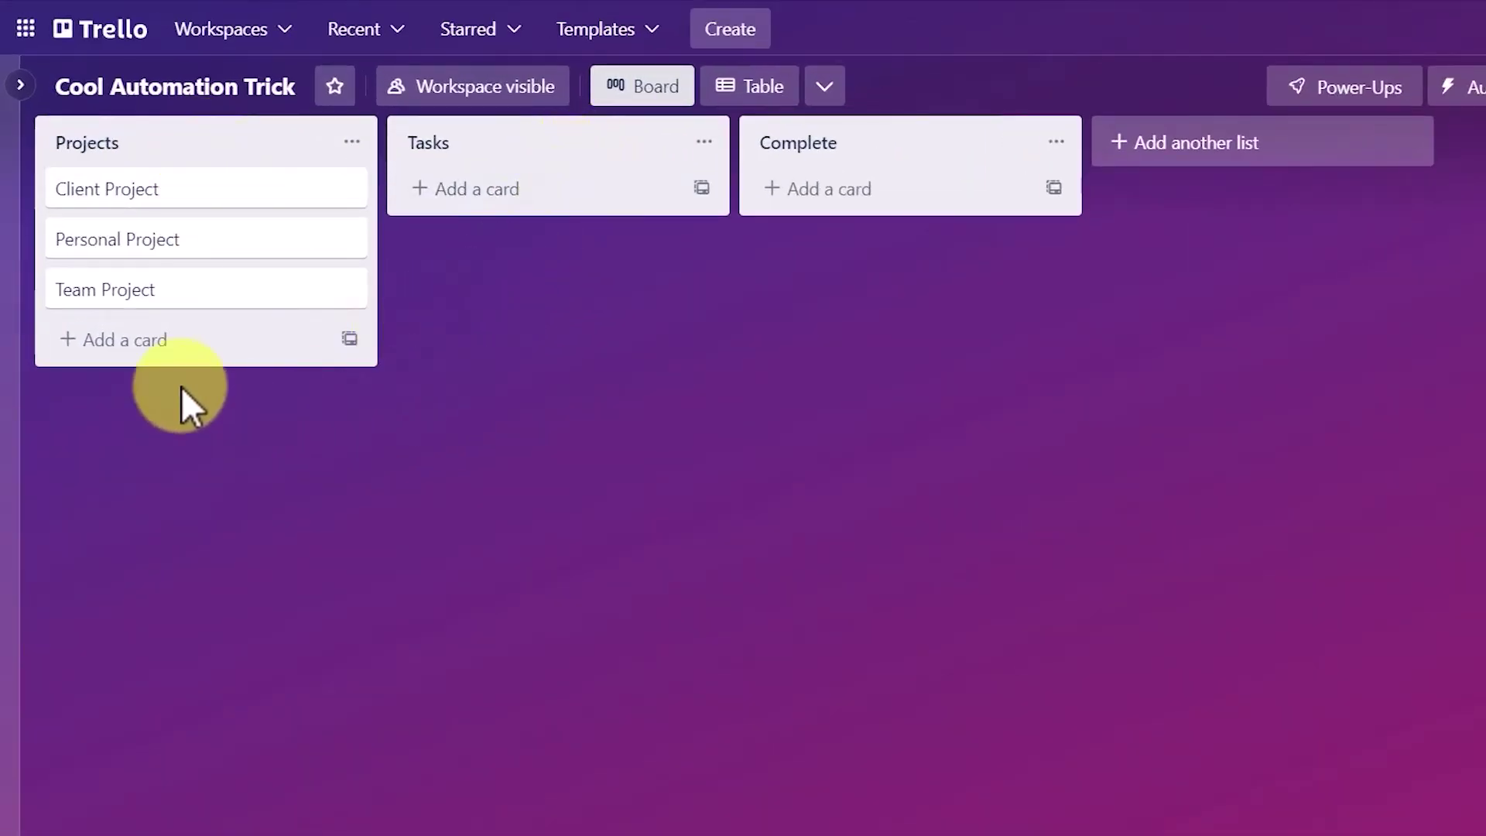
Step: Add items 'Task 1' and 'Task 2' to Team Project's Project Tasks checklist
left_click(147, 298)
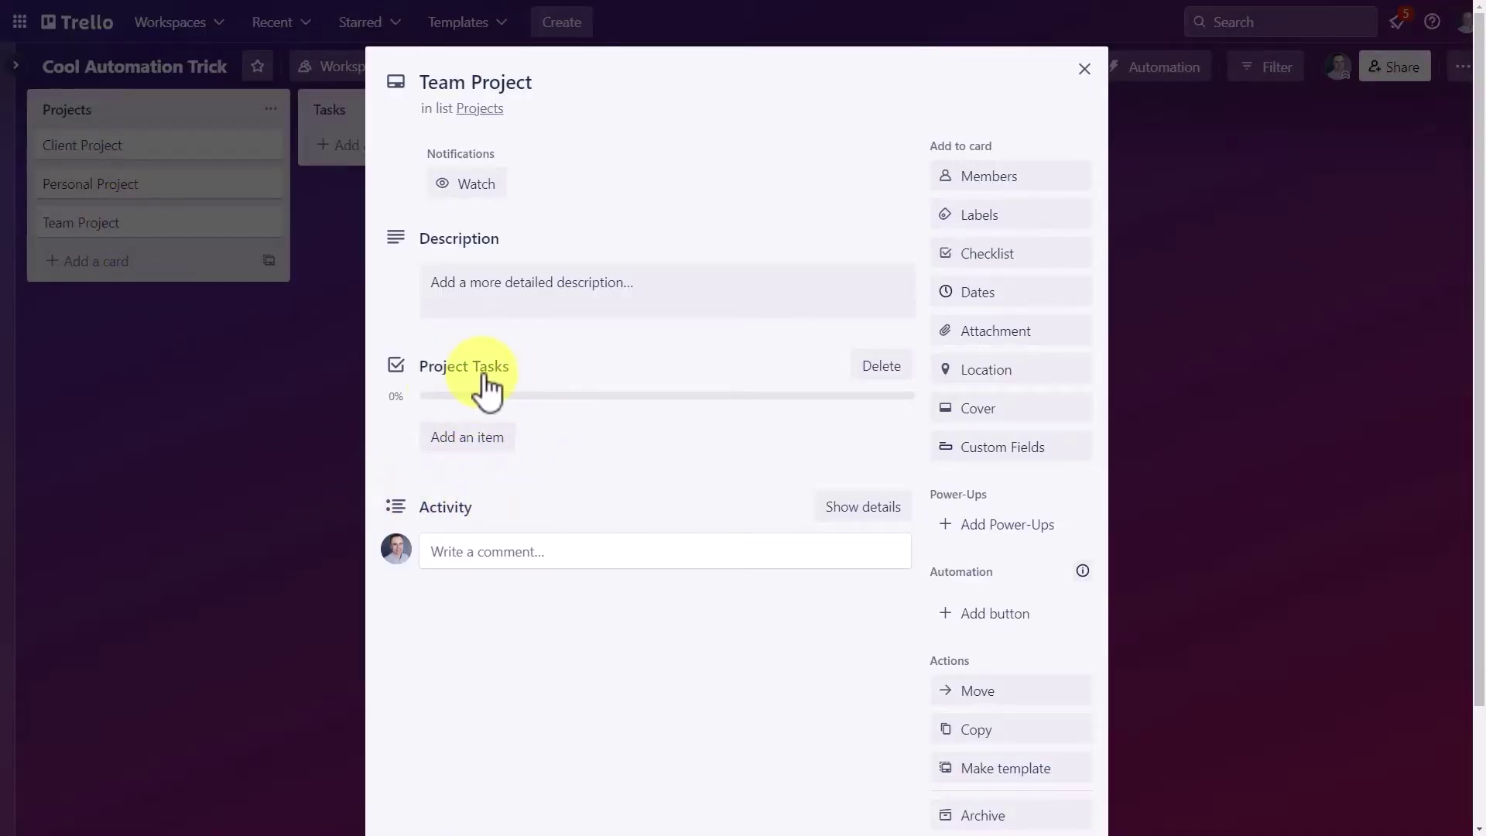
left_click(472, 437)
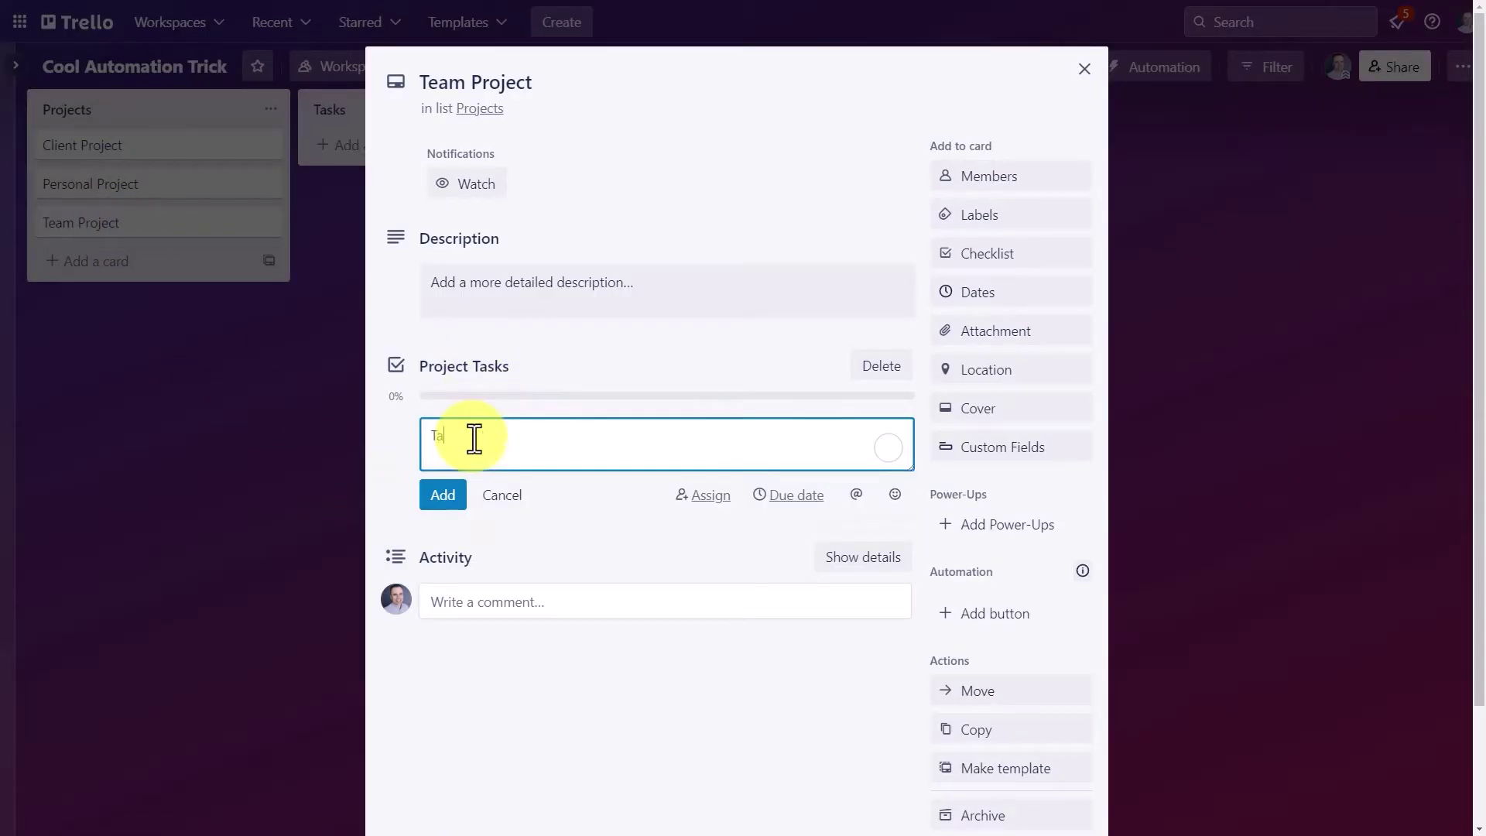
type("Task 1")
key("Return")
type("Tas")
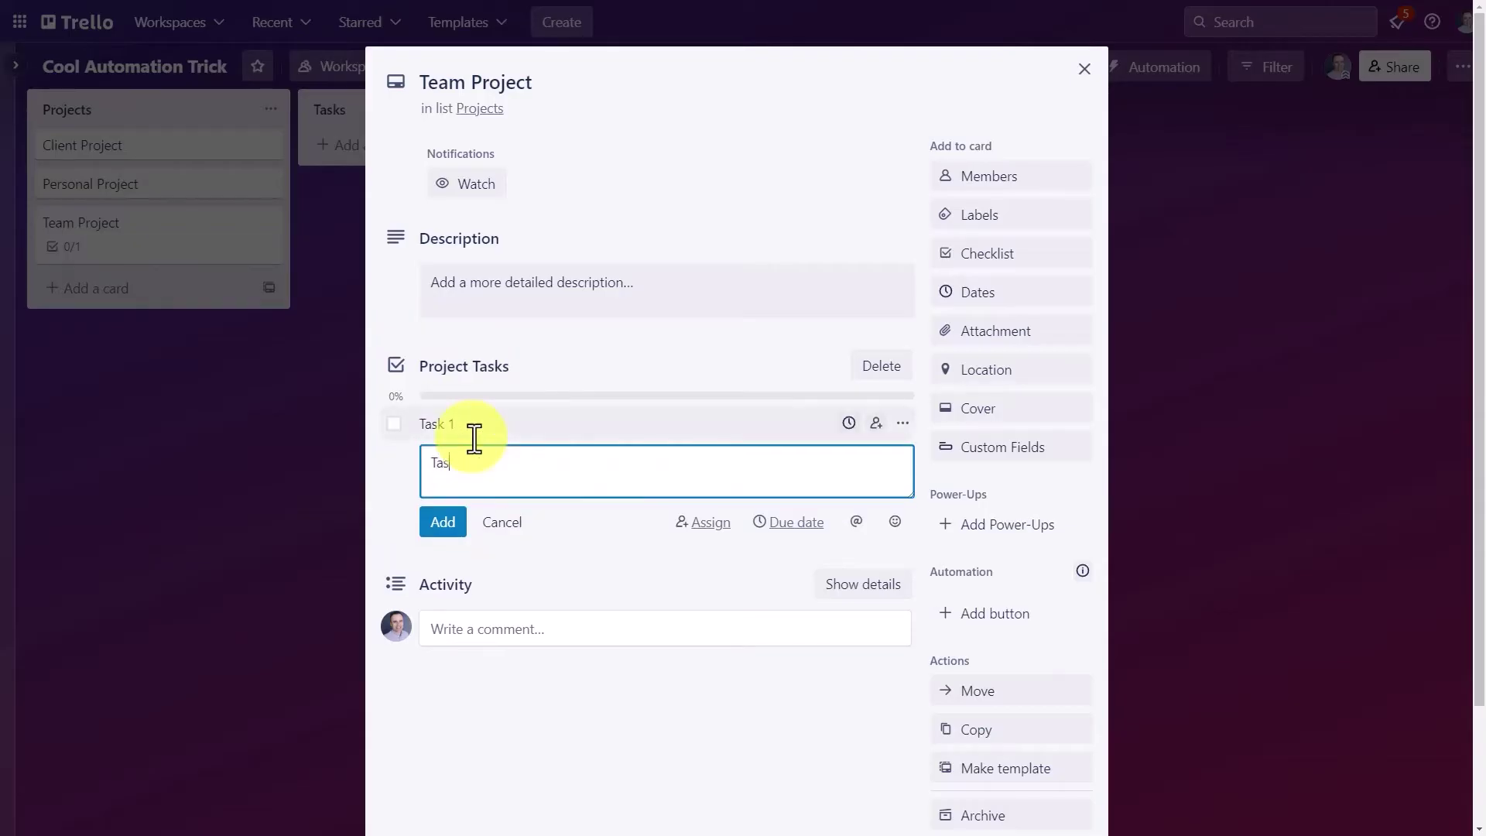
type("k 2")
key("Return")
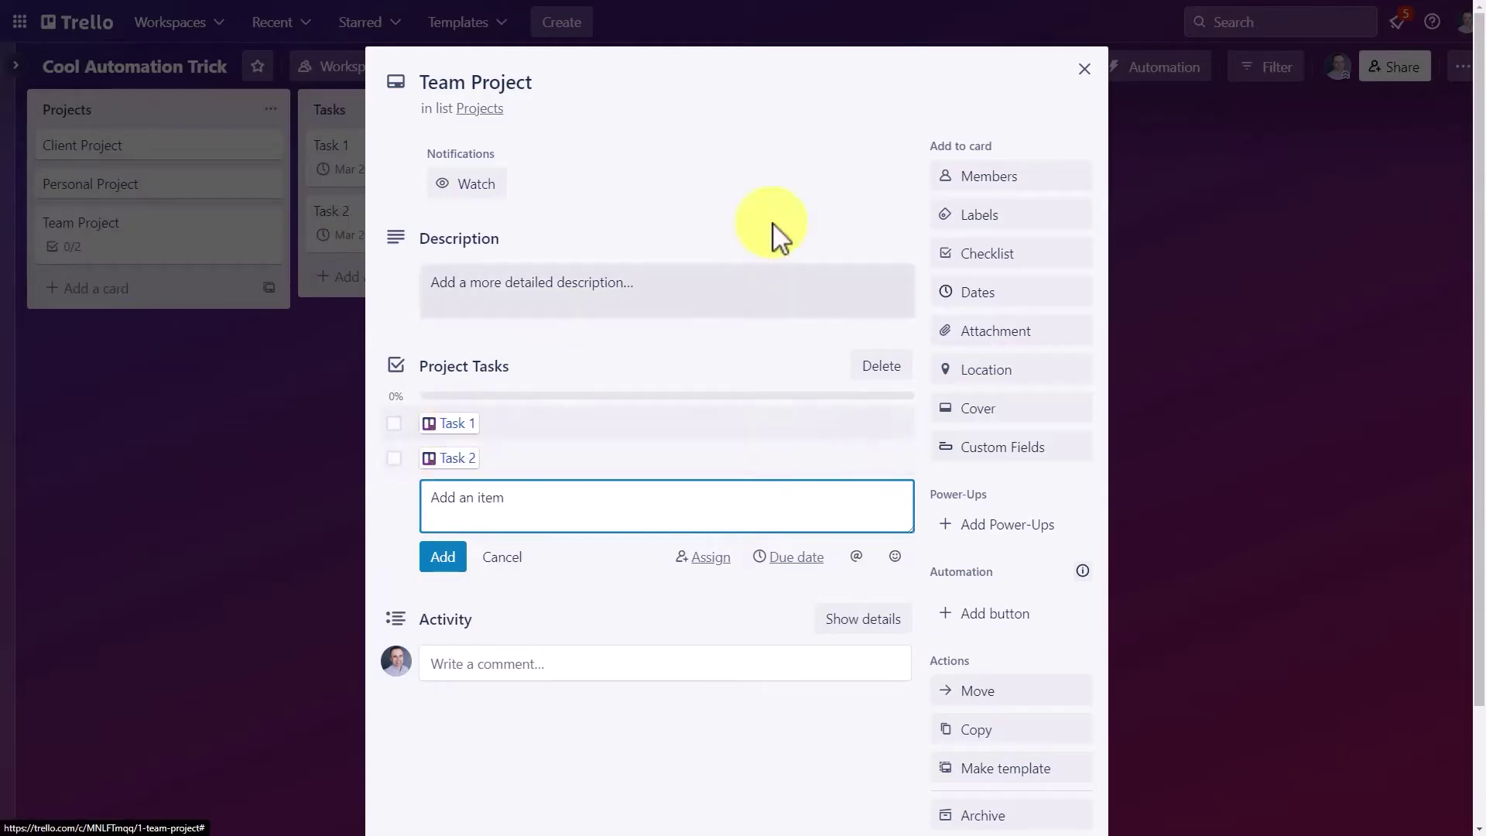
left_click(1085, 70)
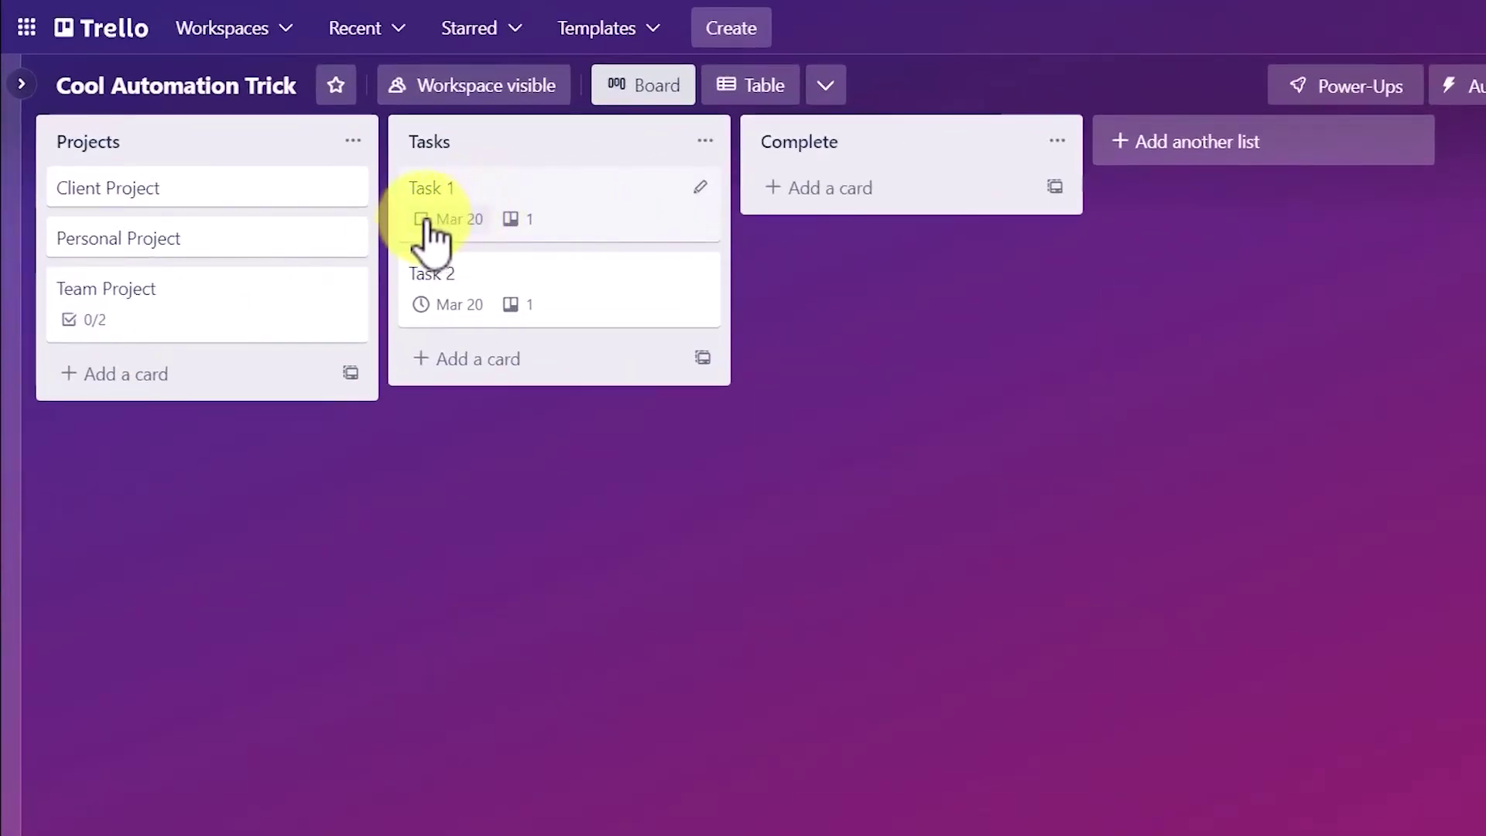
Step: Complete Task 1's Mar 20 due date and confirm Team Project's checklist shows it checked (1/2)
left_click(422, 220)
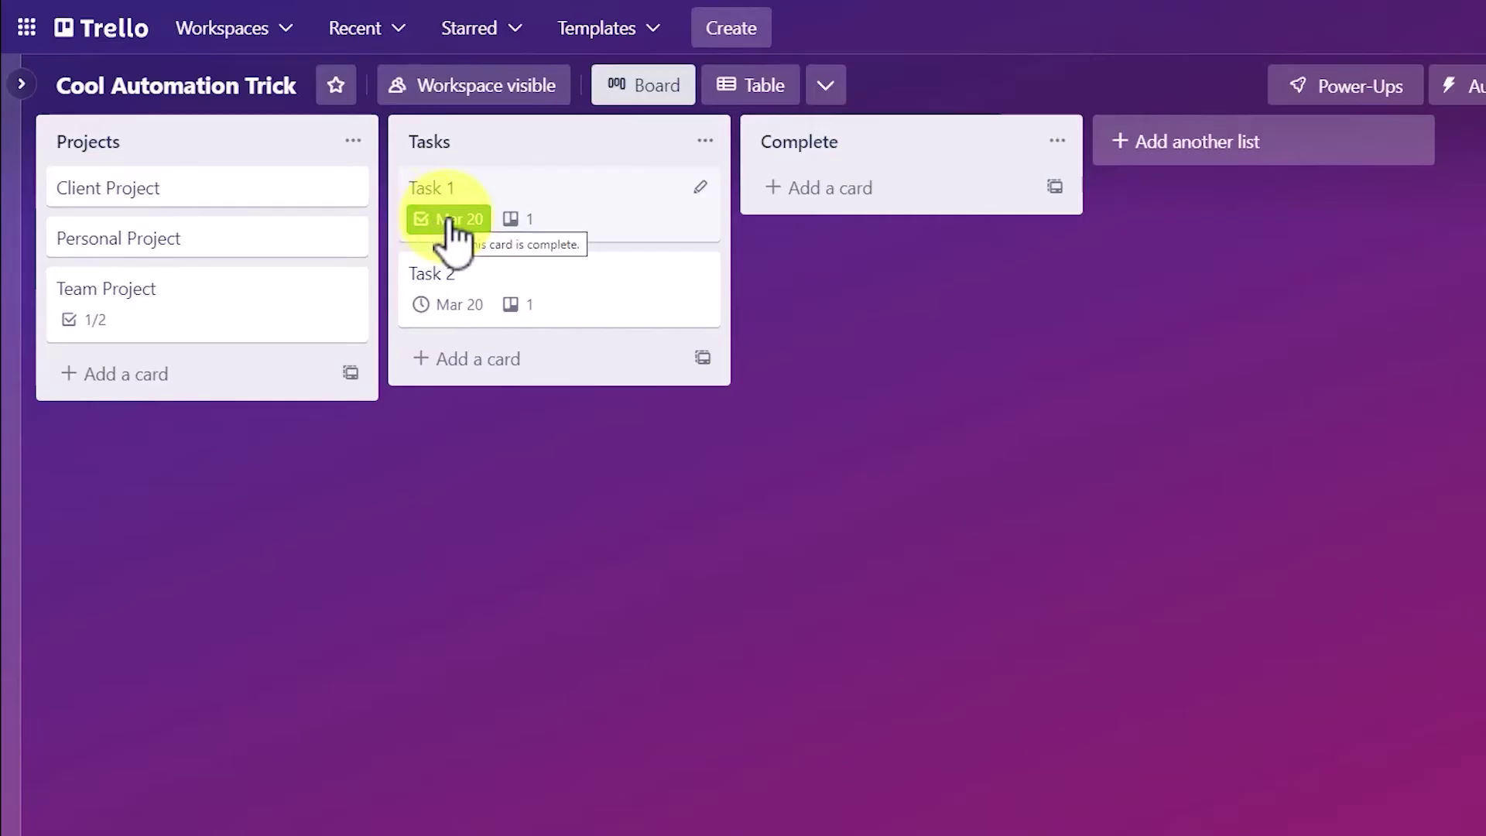
left_click(206, 314)
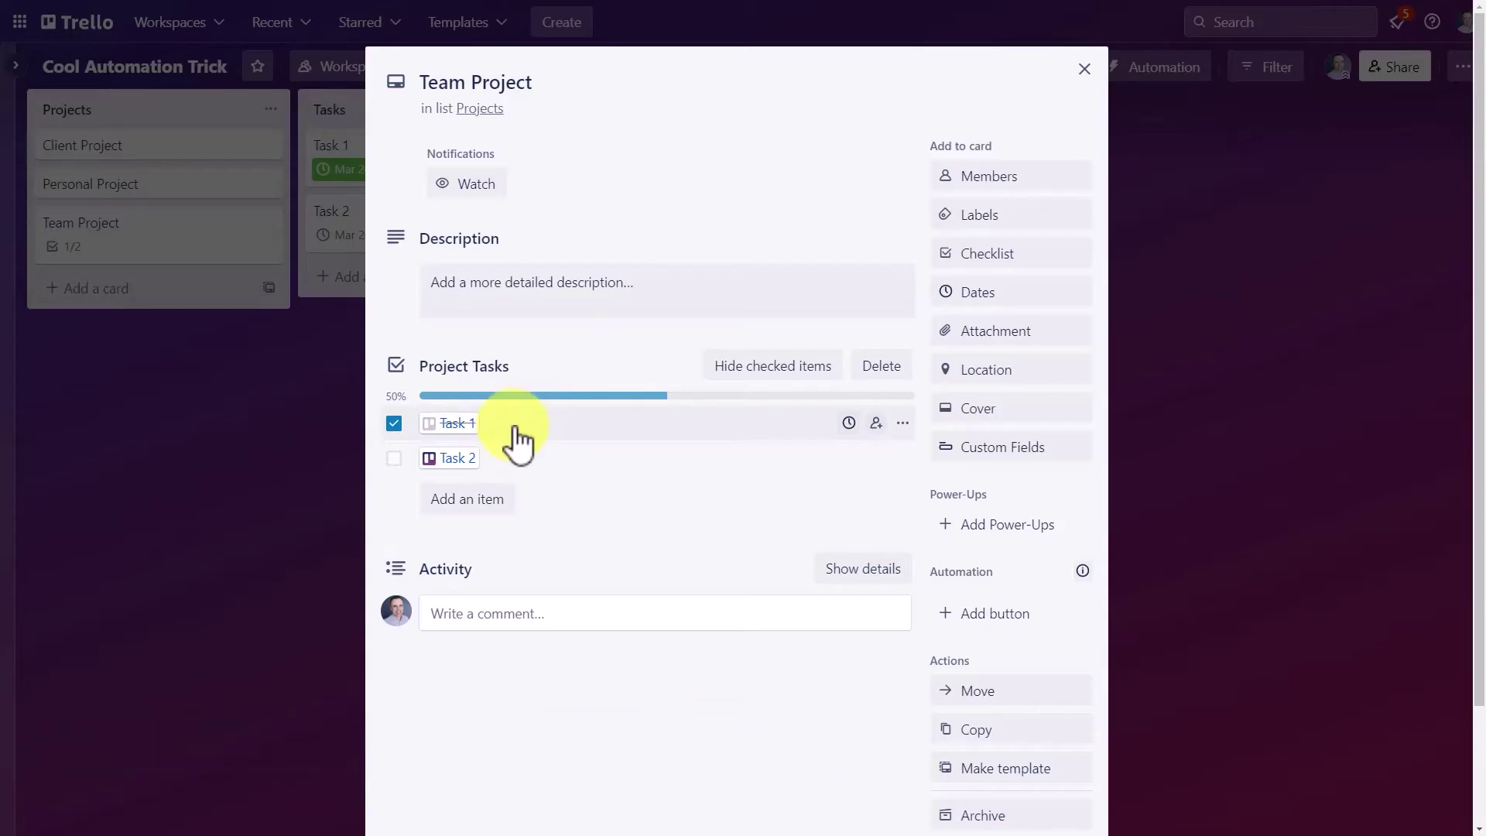
left_click(1085, 69)
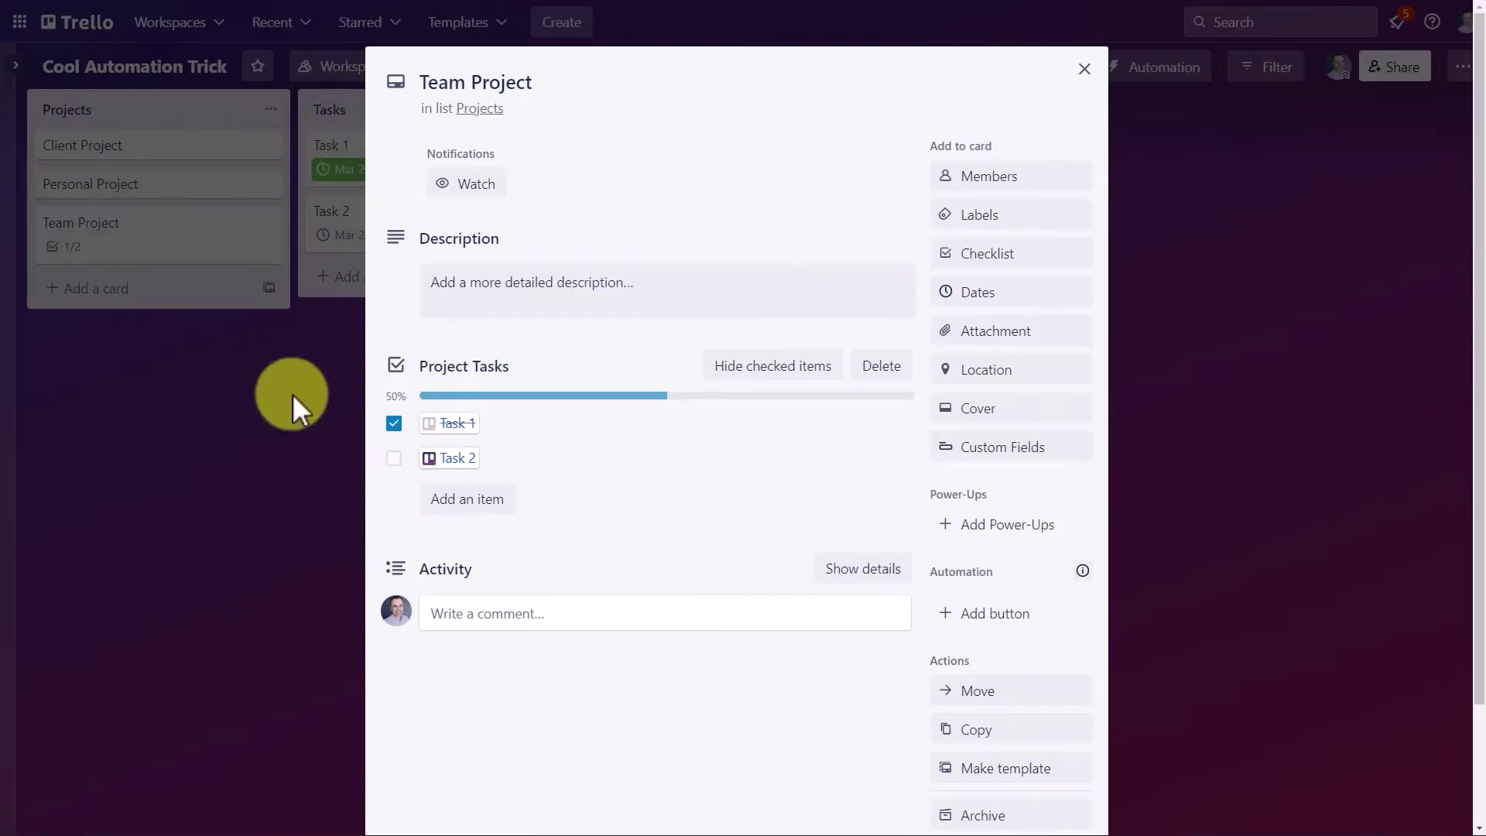
left_click(294, 396)
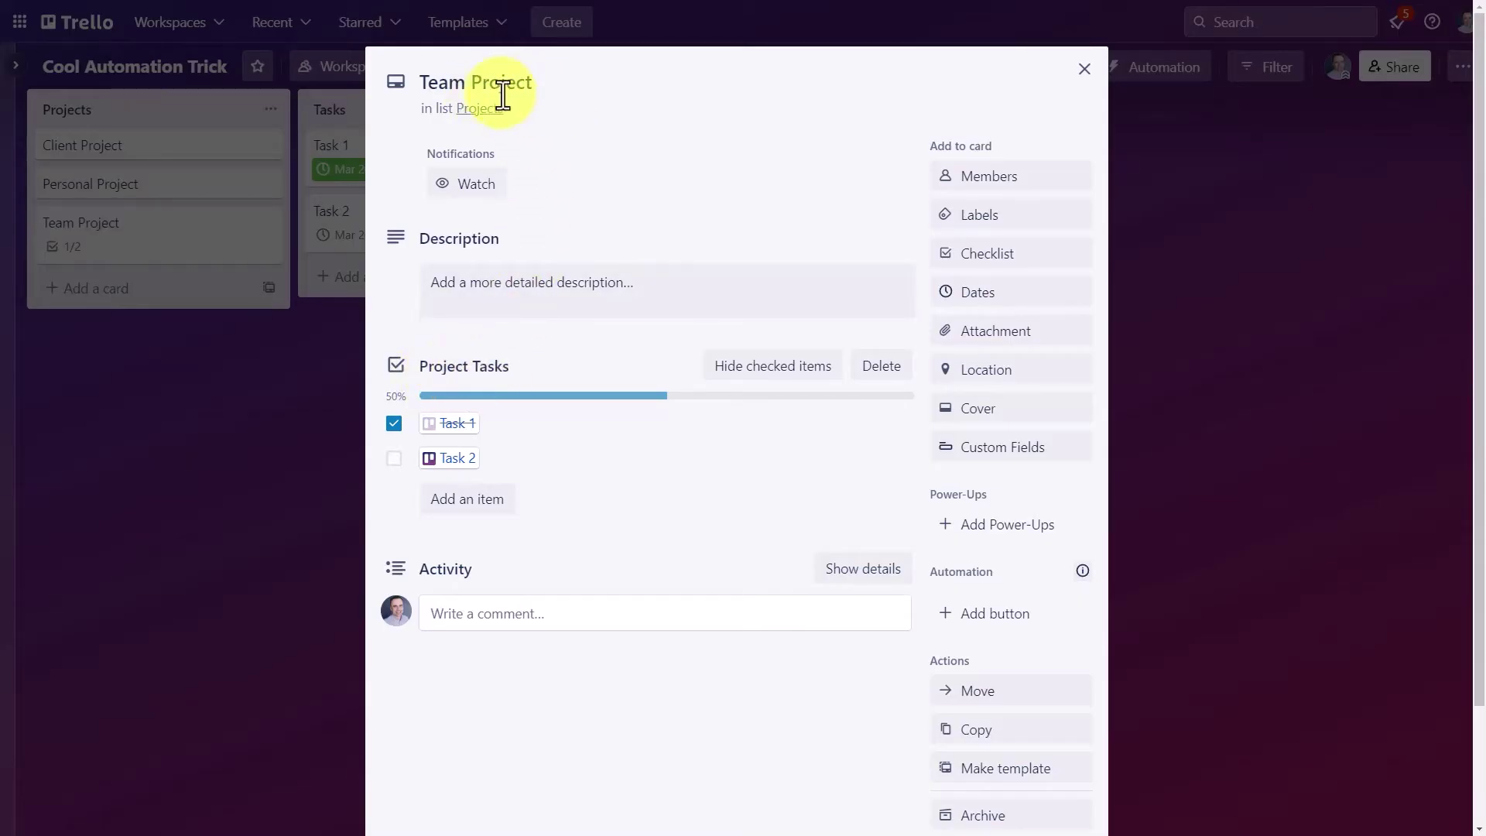
left_click(1085, 69)
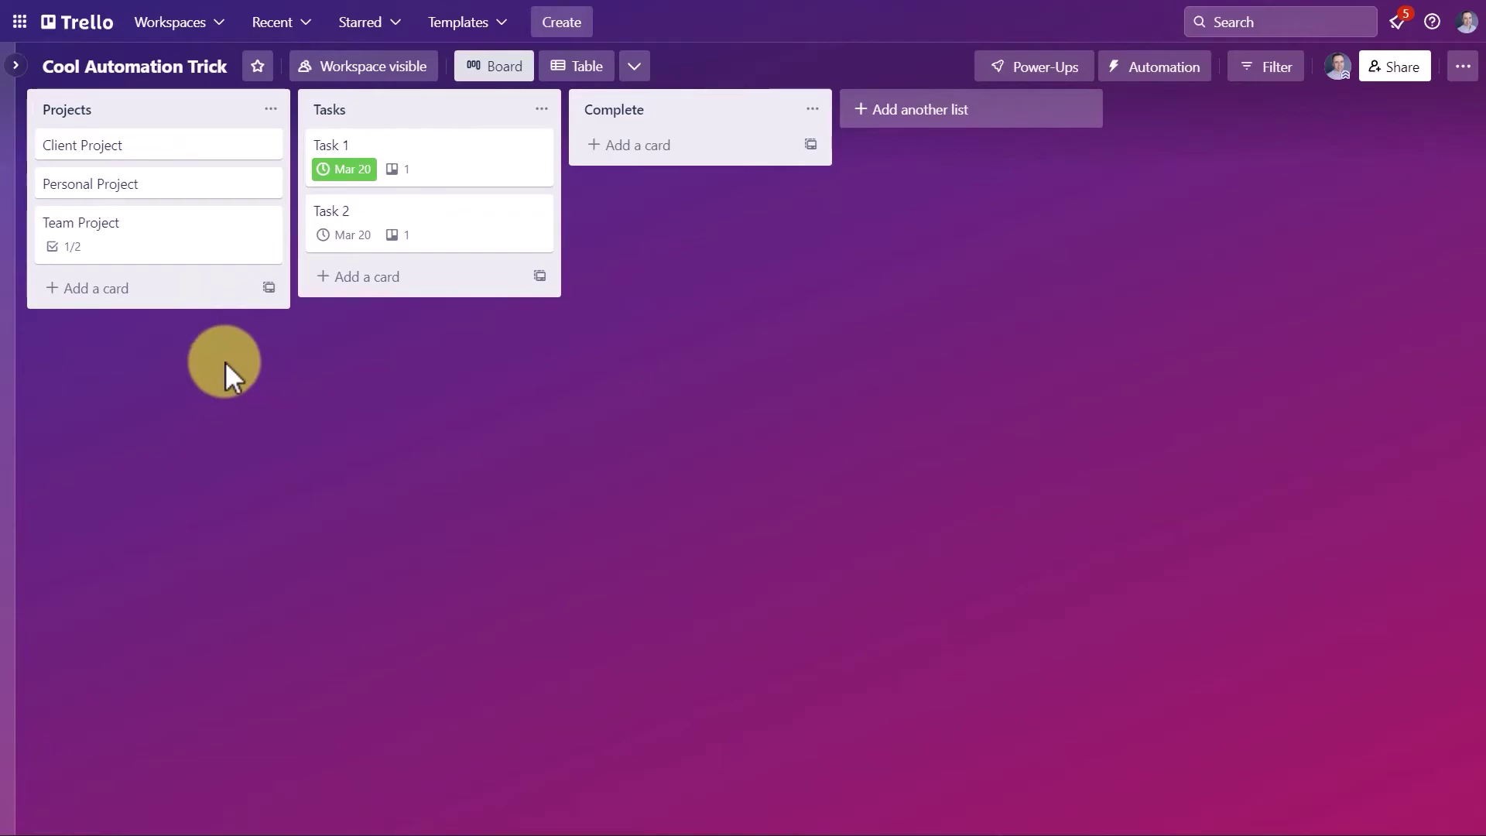
Step: Add 'Email team' and a phone-call item to Personal Project's Project Tasks checklist
left_click(161, 192)
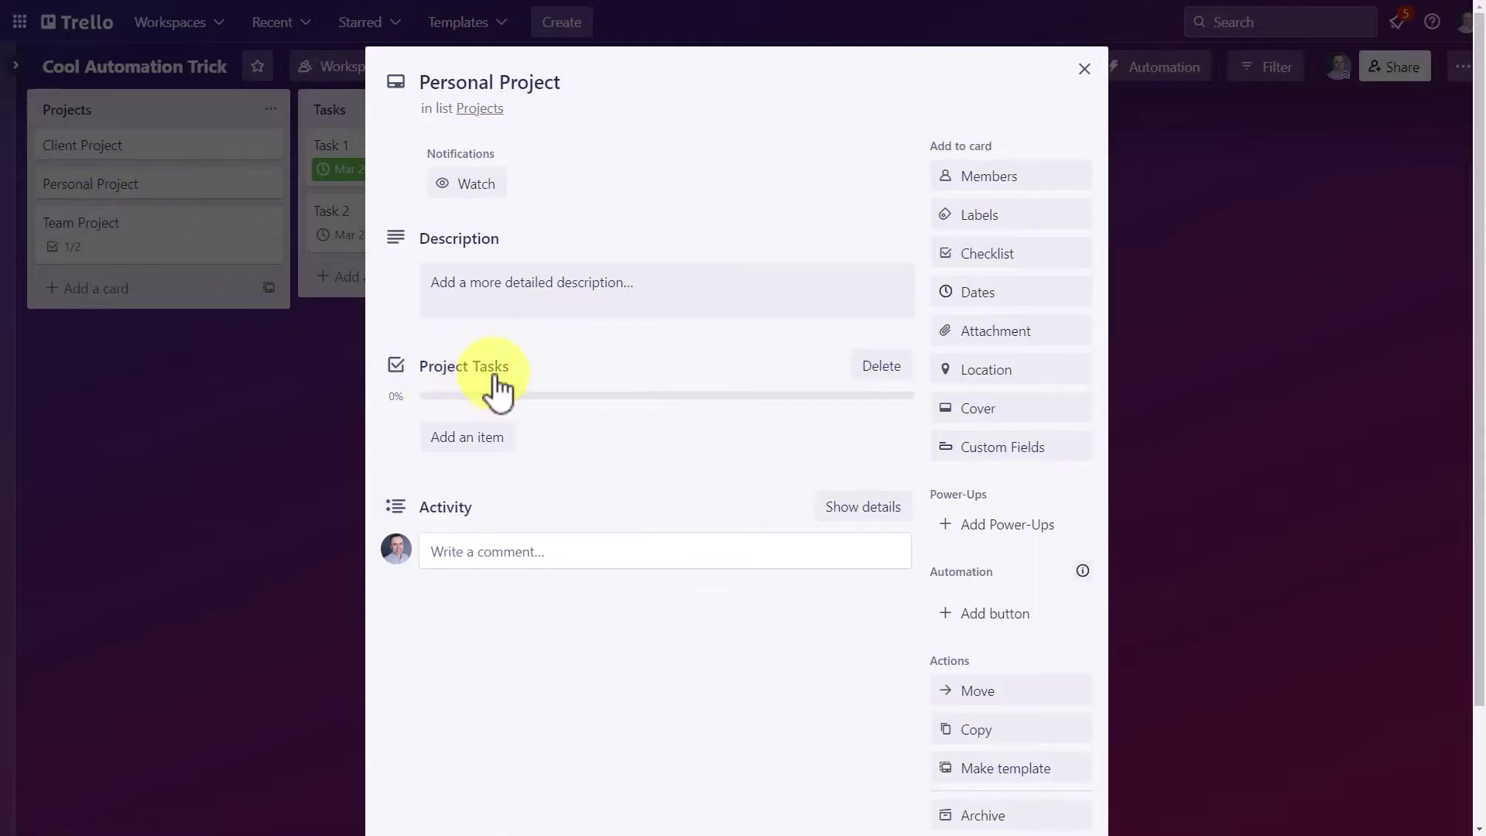
left_click(485, 440)
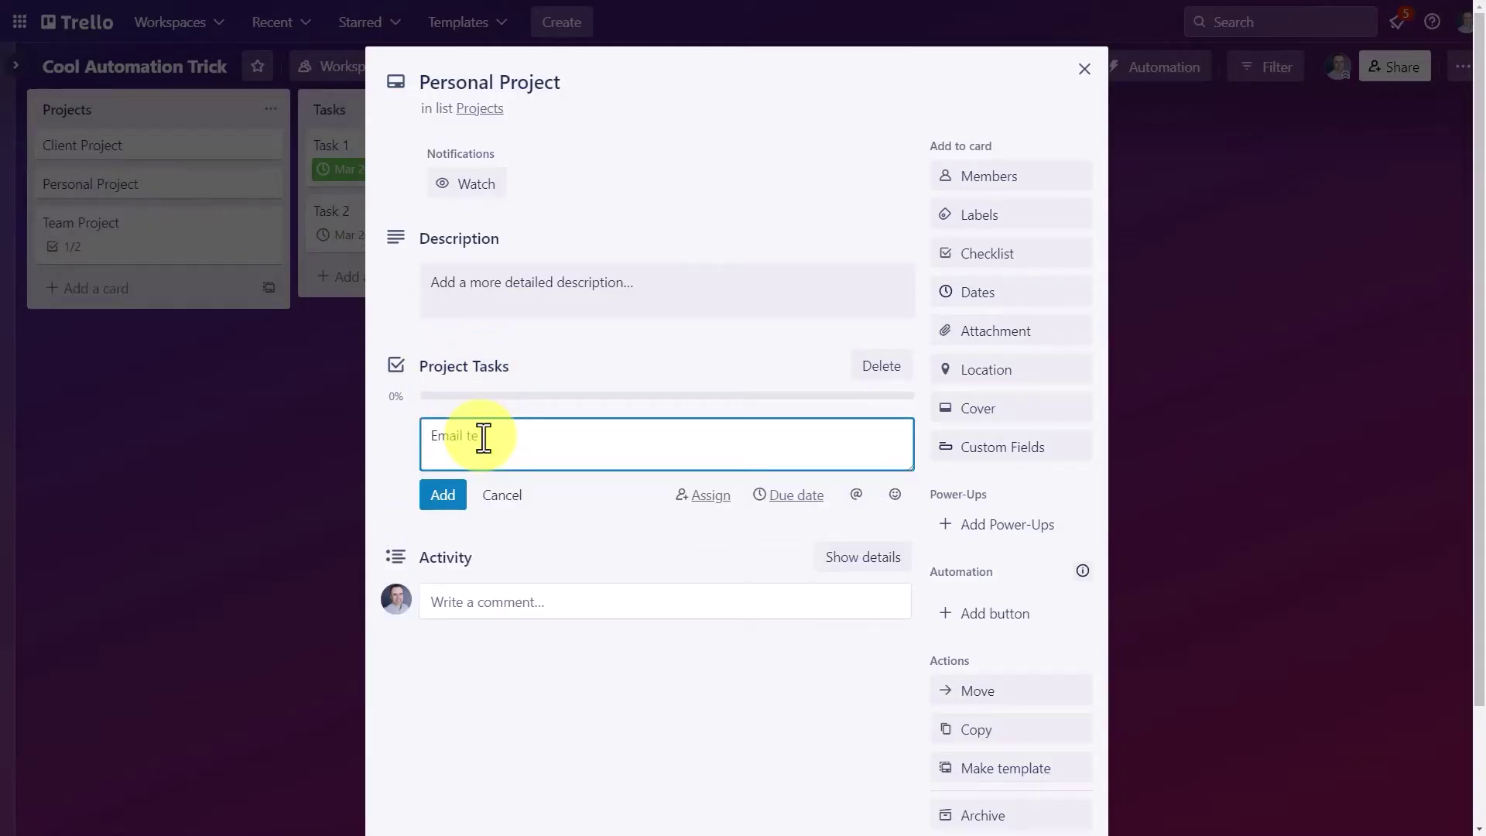
key("Return")
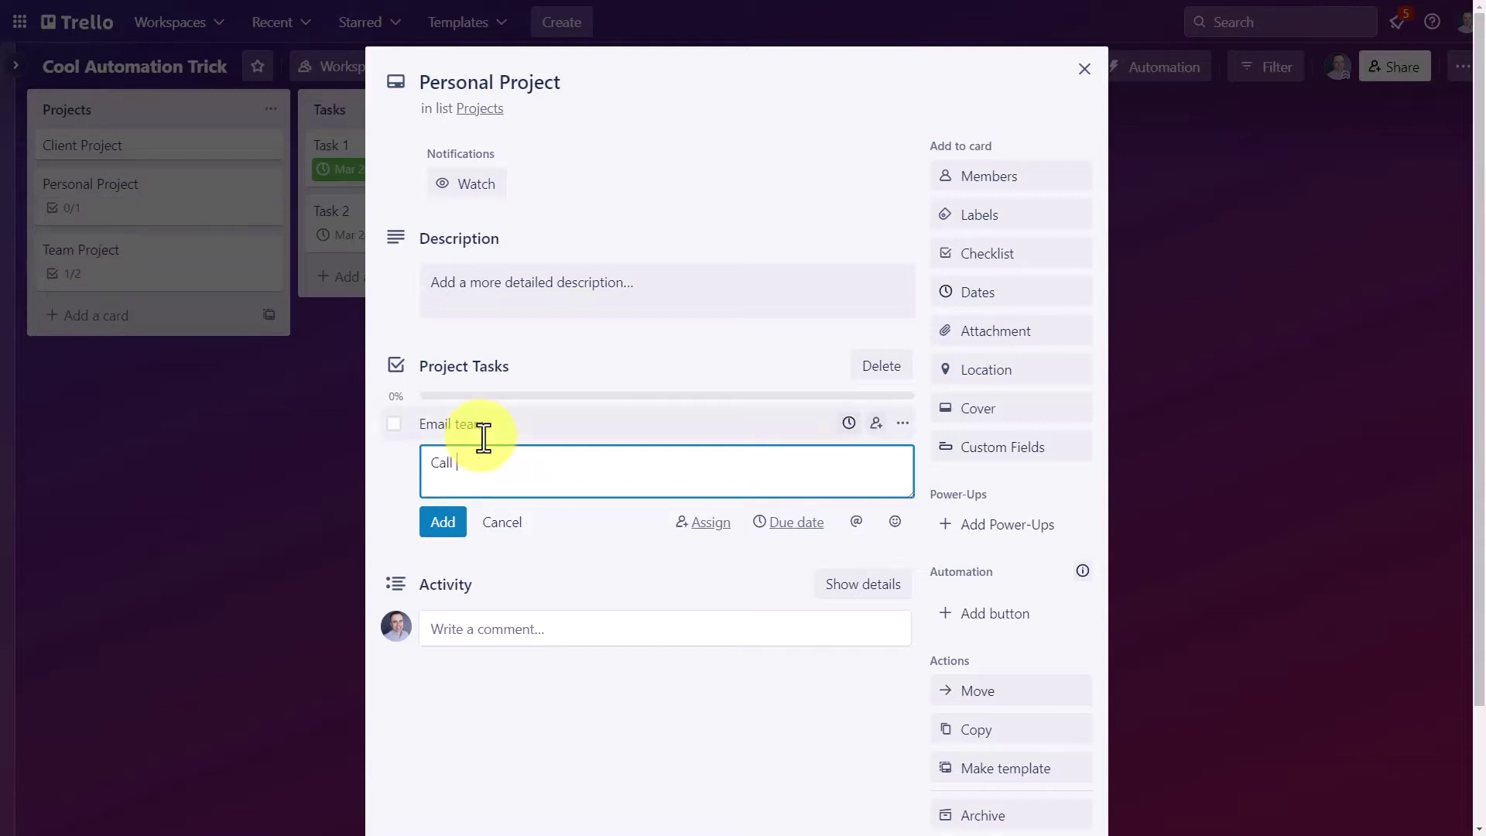
key("Return")
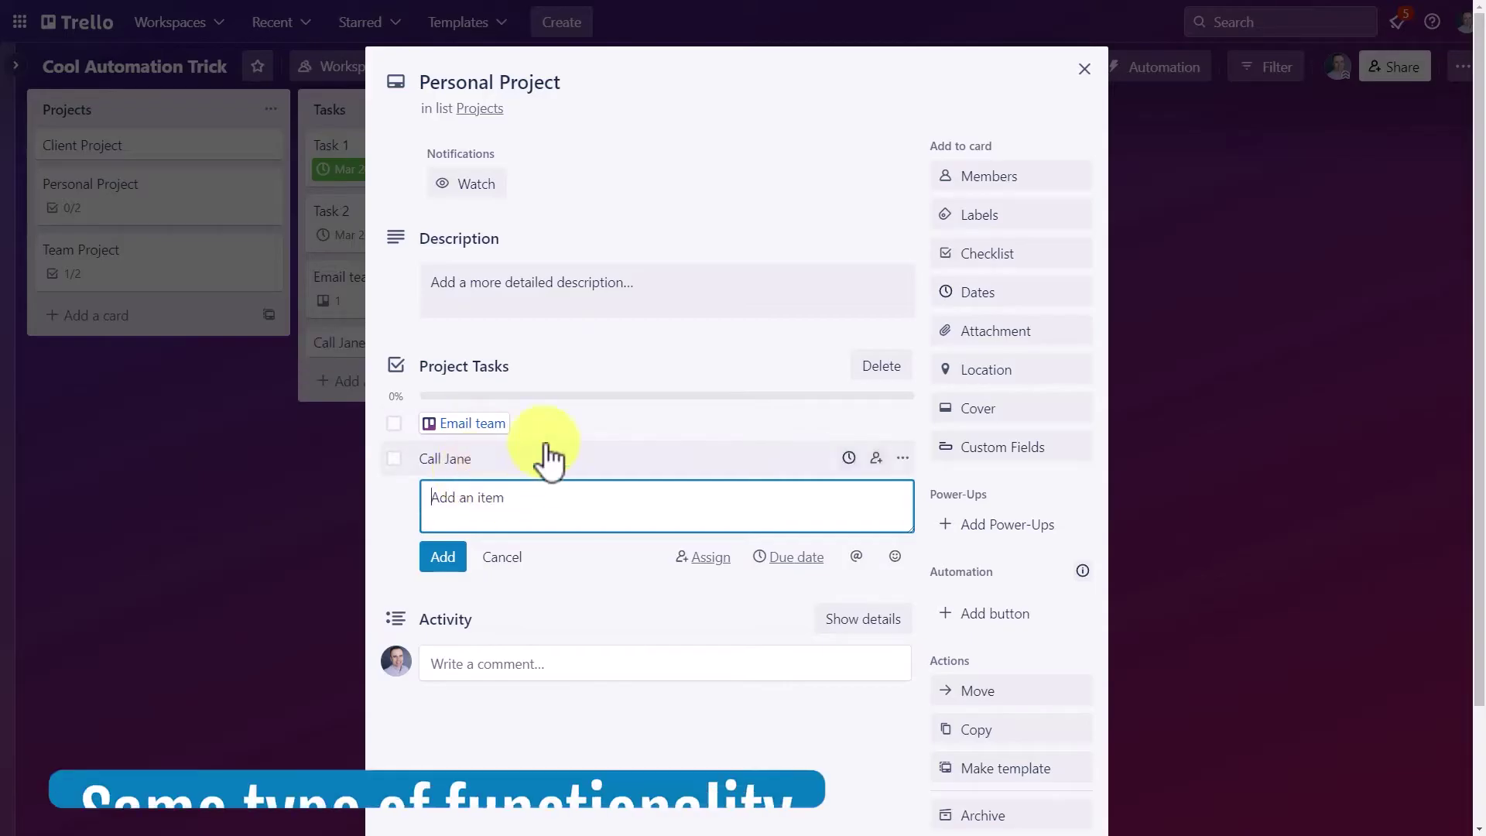
left_click(1085, 68)
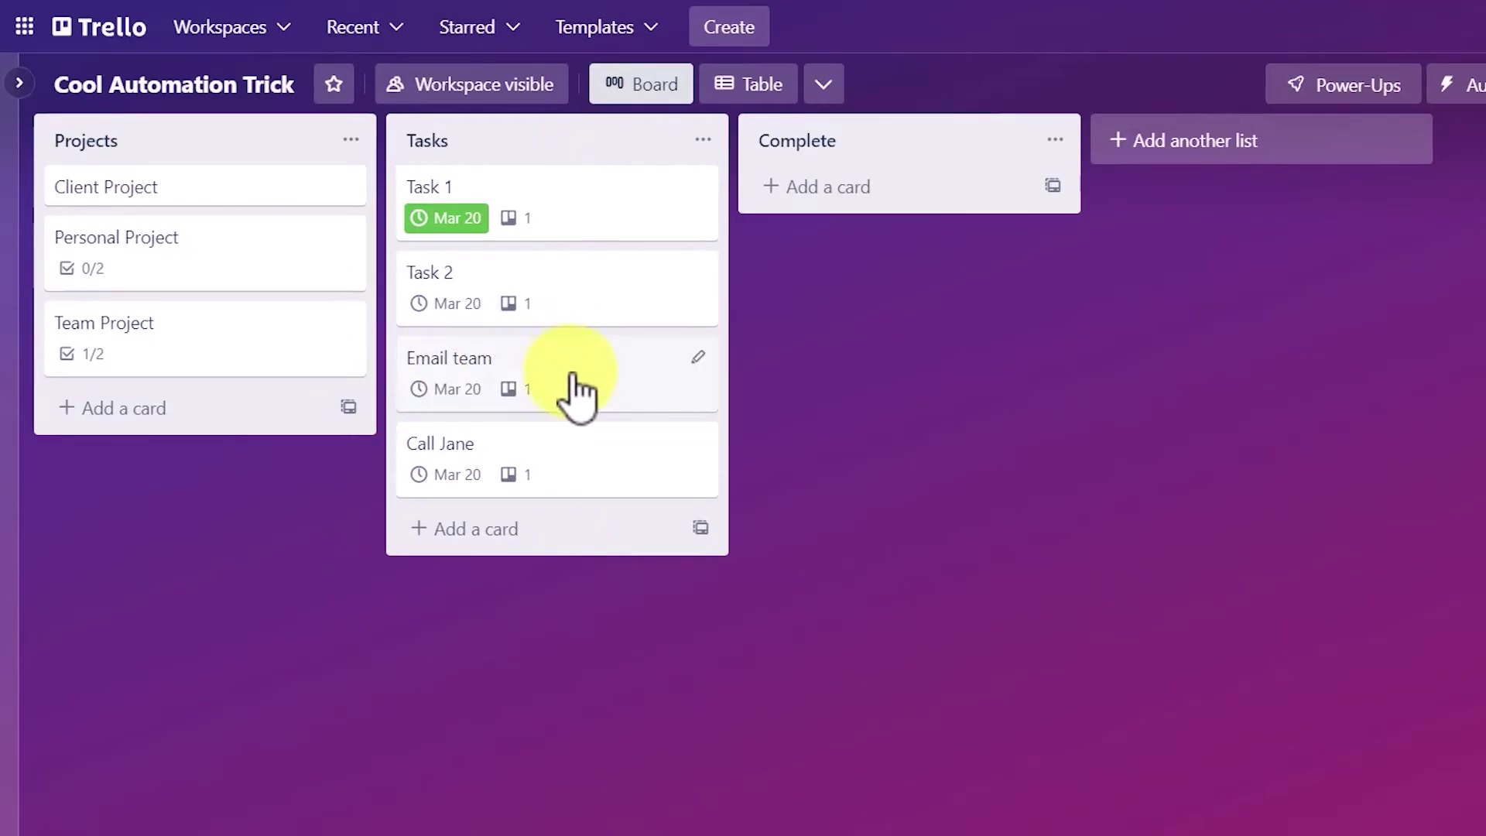
Step: Mark the Mar 20 due dates complete on the Email team and phone-call cards
left_click(421, 391)
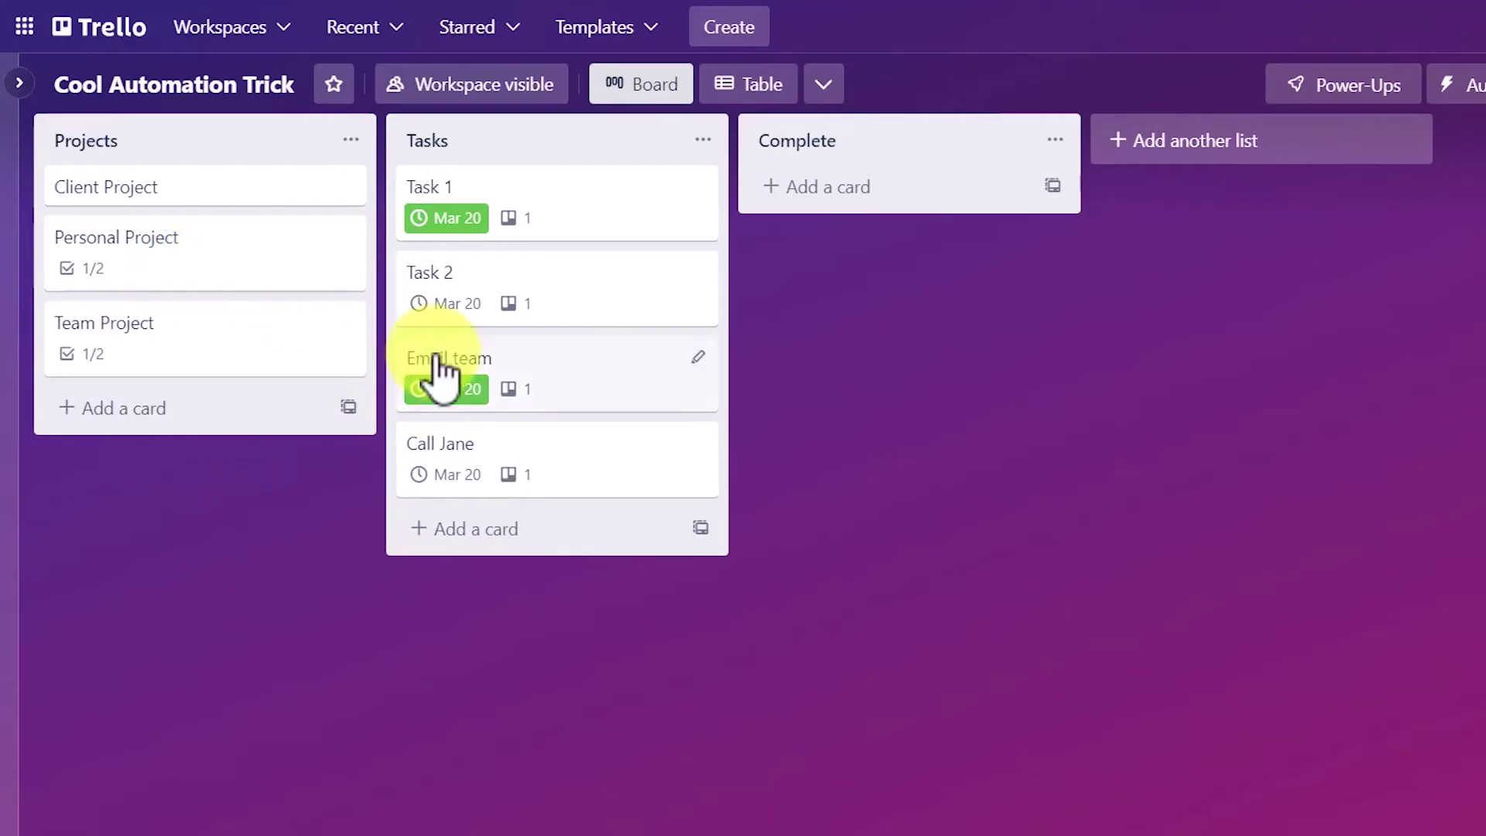
left_click(418, 474)
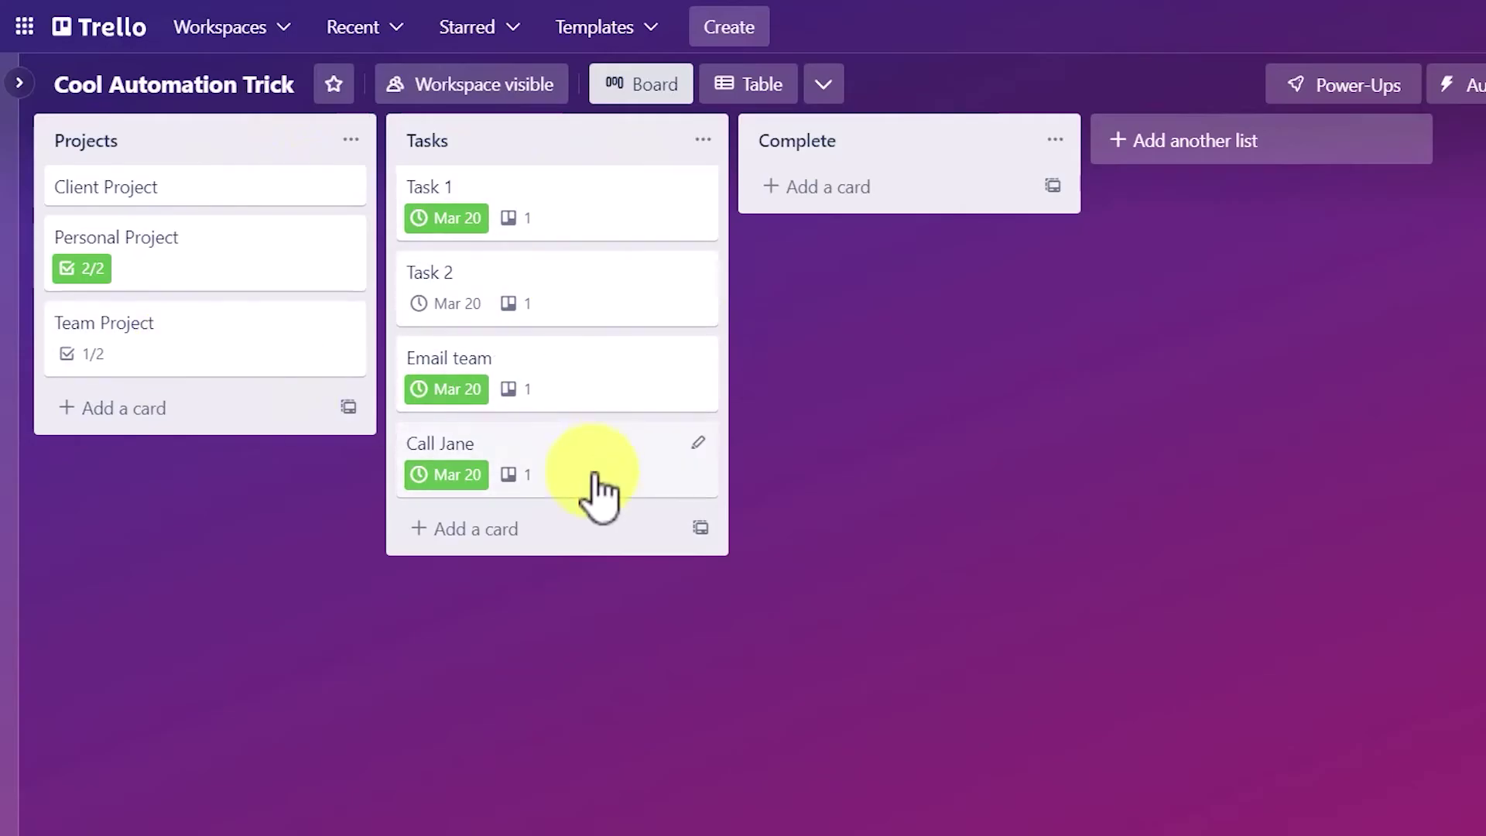
left_click(227, 362)
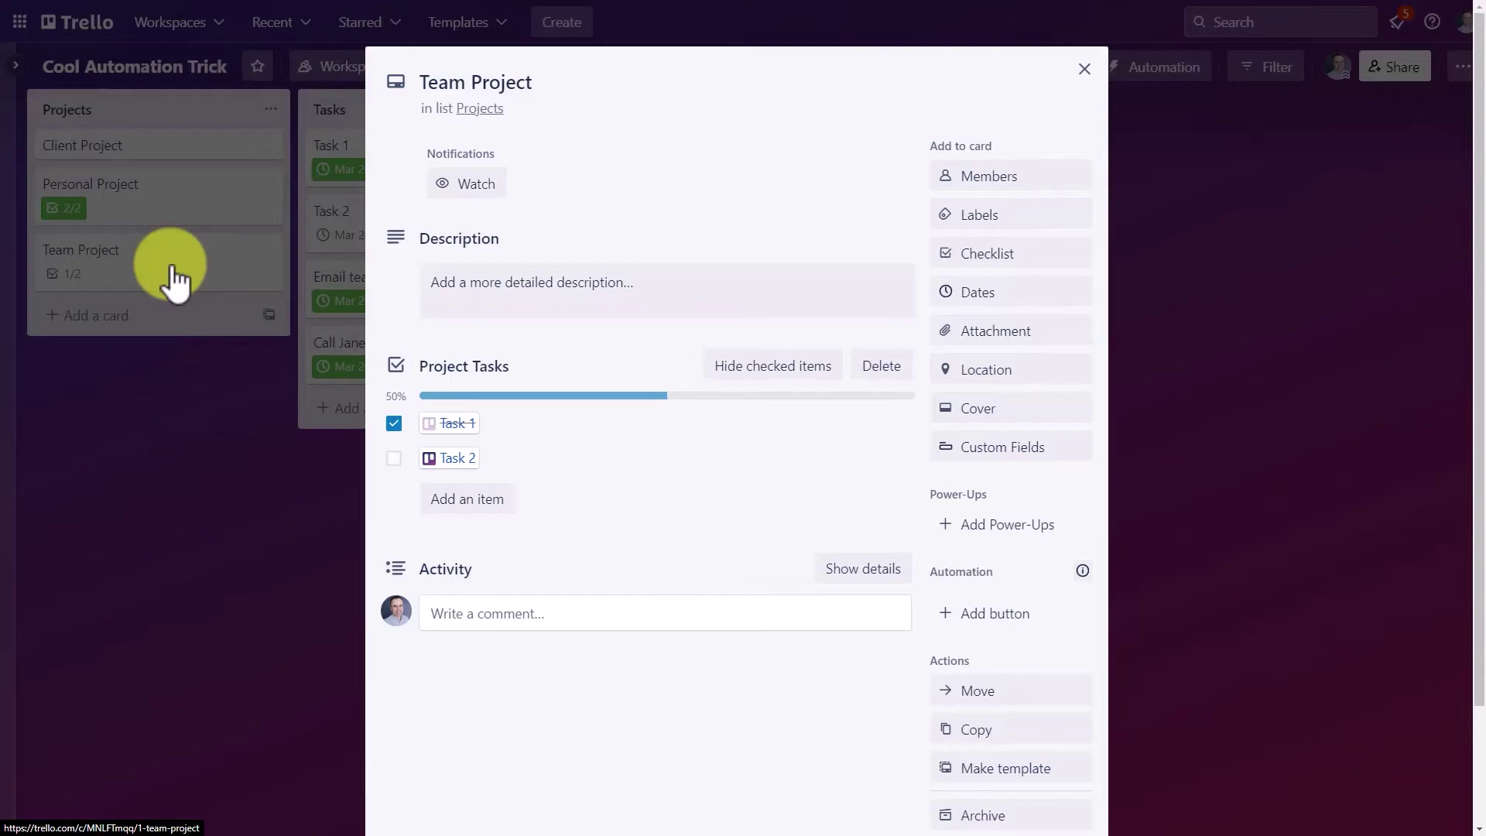
left_click(457, 460)
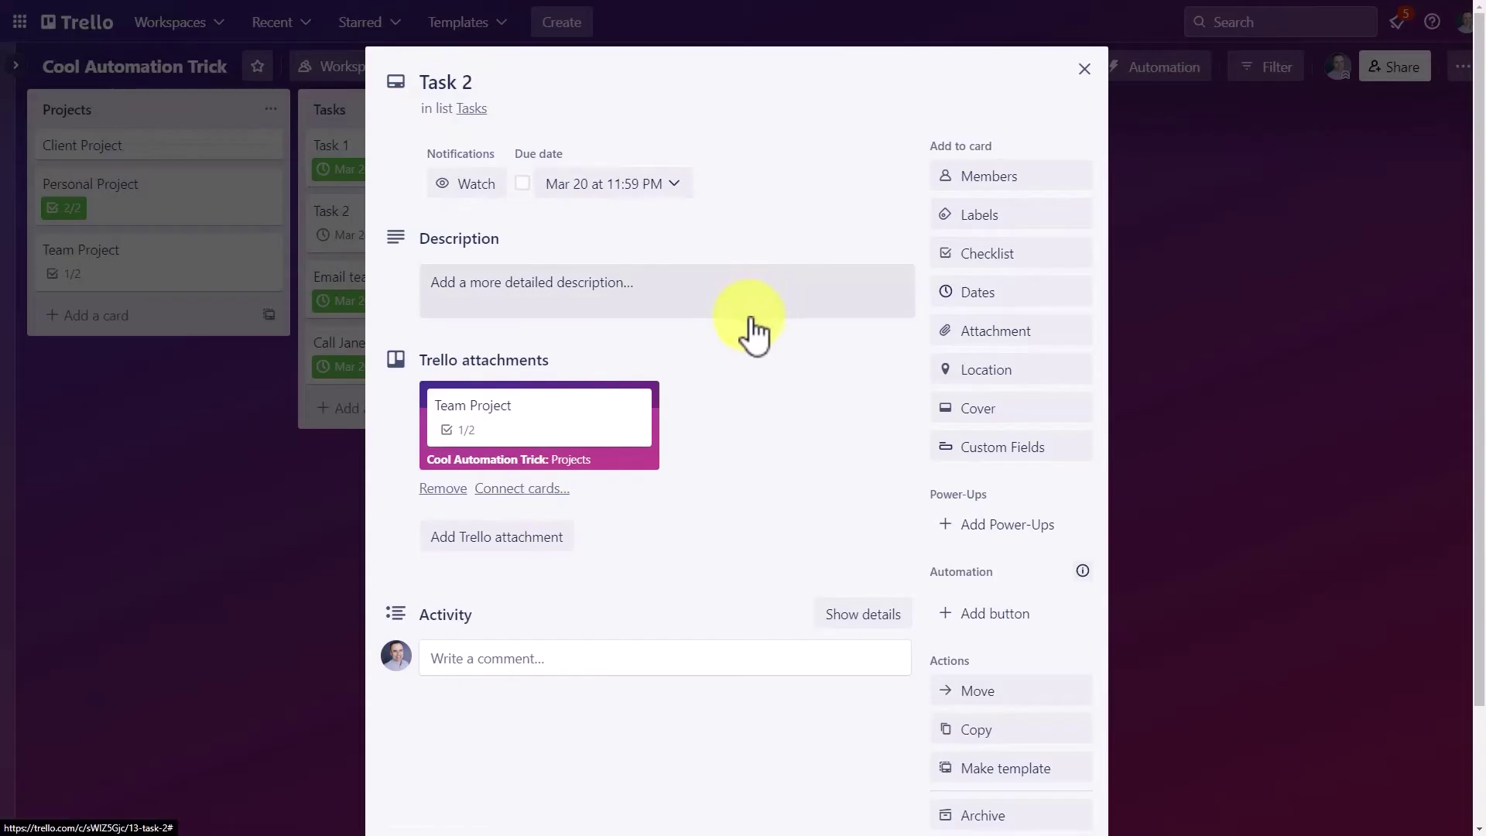
left_click(536, 432)
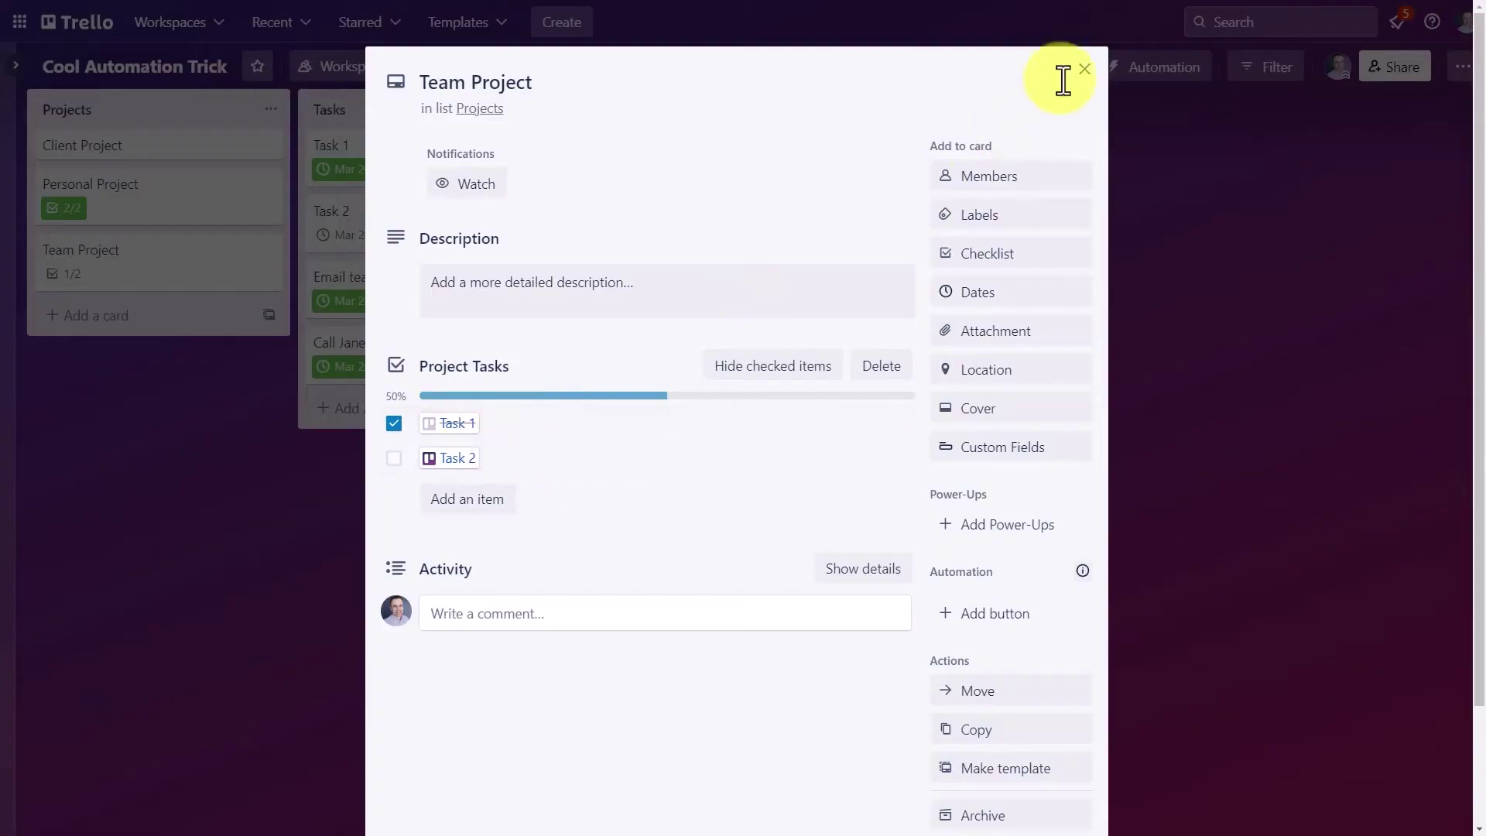
left_click(1085, 68)
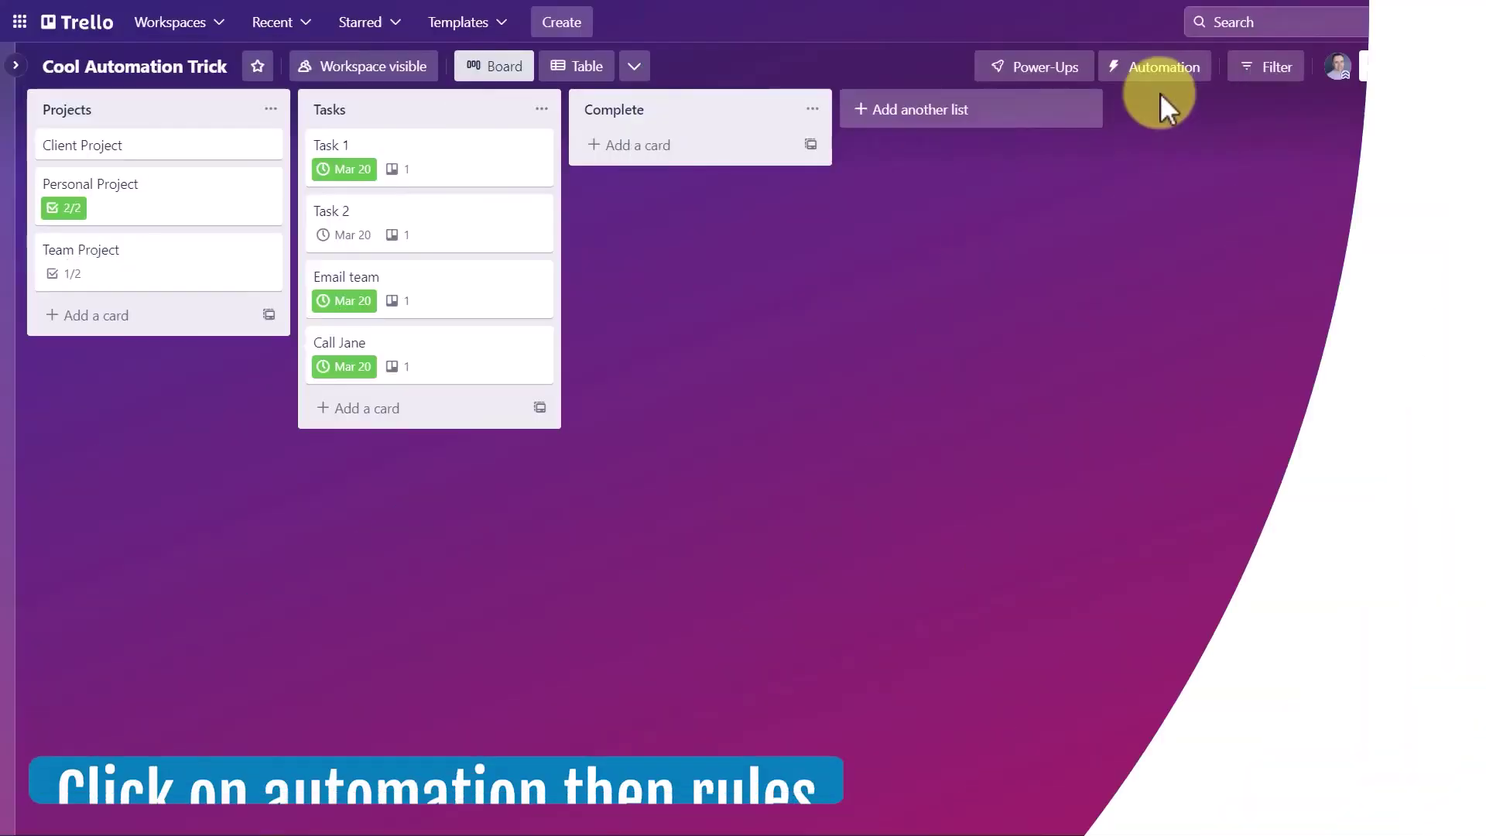
Step: Start a new rule from the board's Butler rules list
left_click(1157, 72)
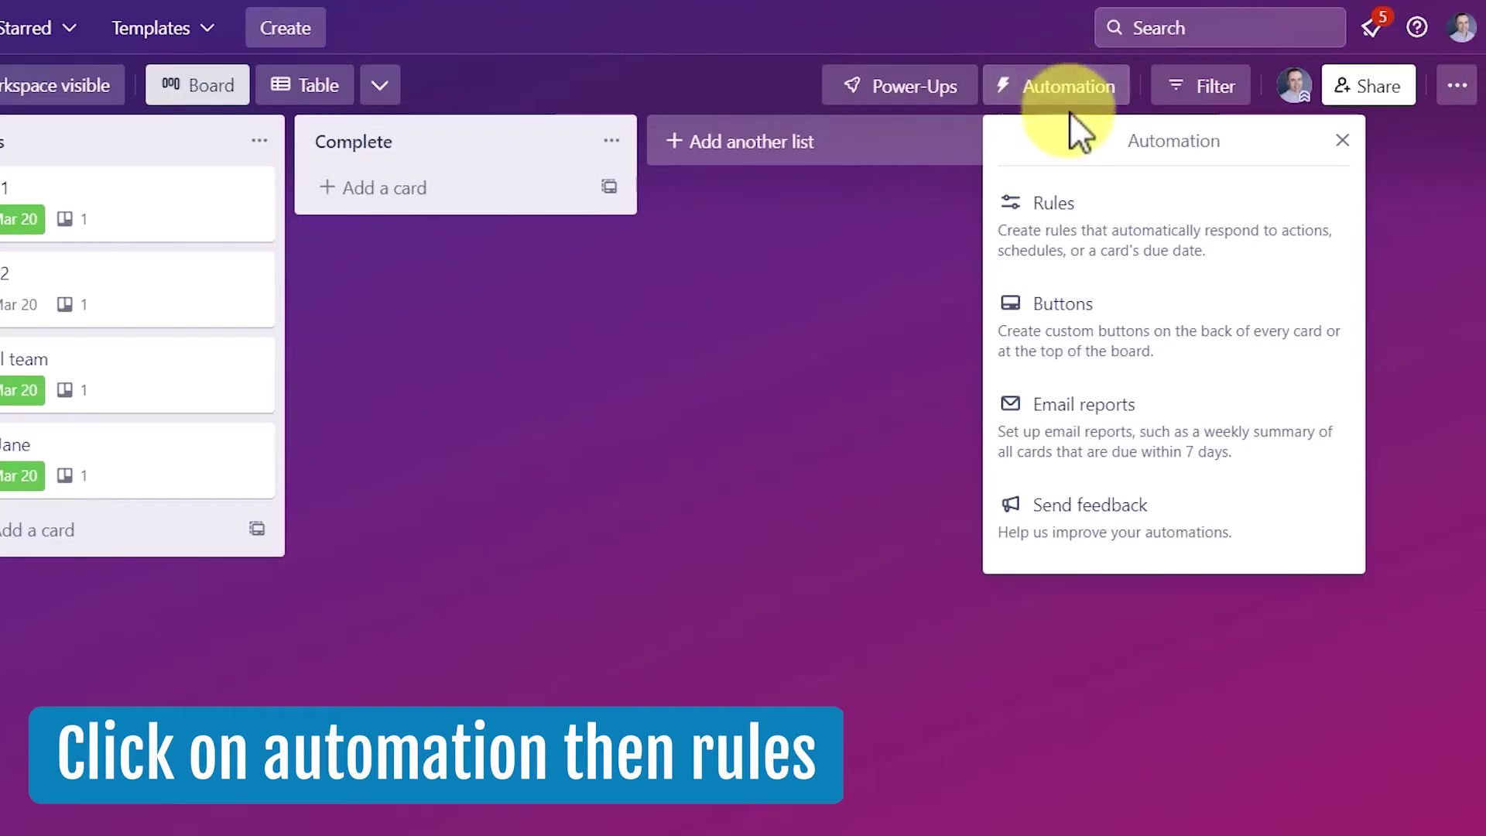
left_click(1078, 246)
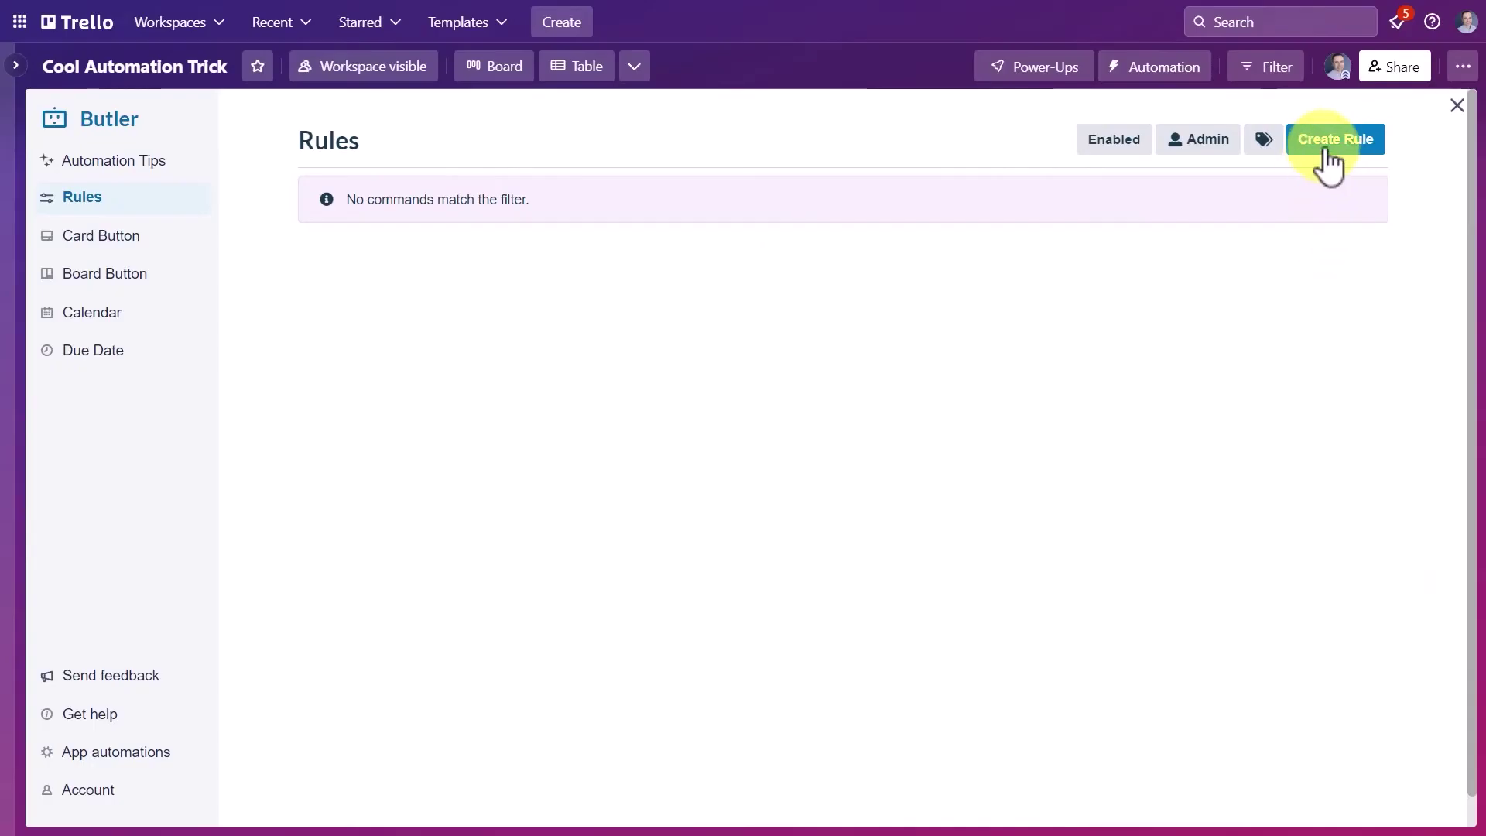
left_click(1328, 153)
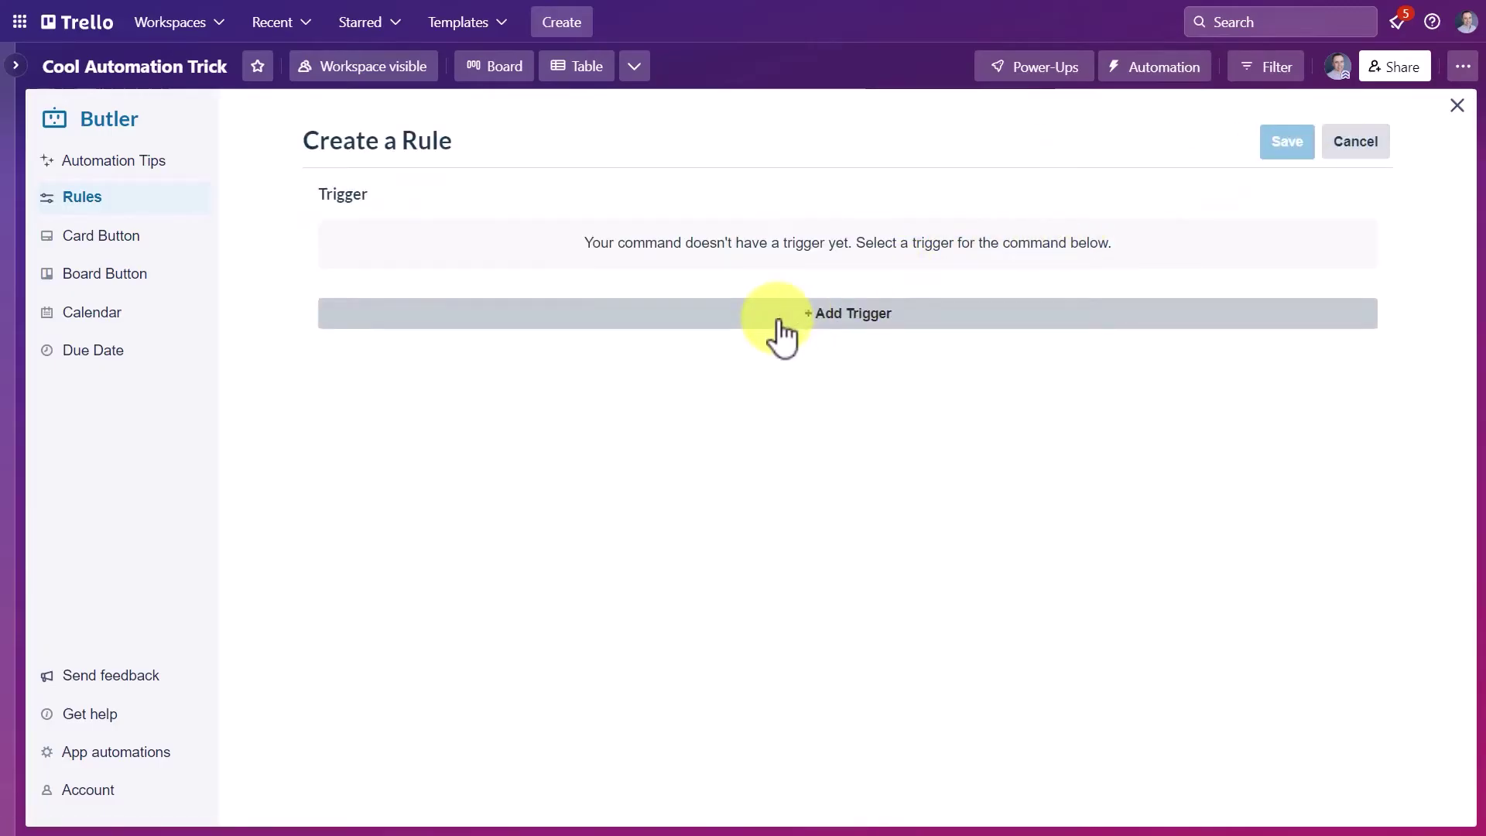
Step: Set the trigger to 'when an item is added to checklist Sub-Tasks by anyone'
left_click(717, 317)
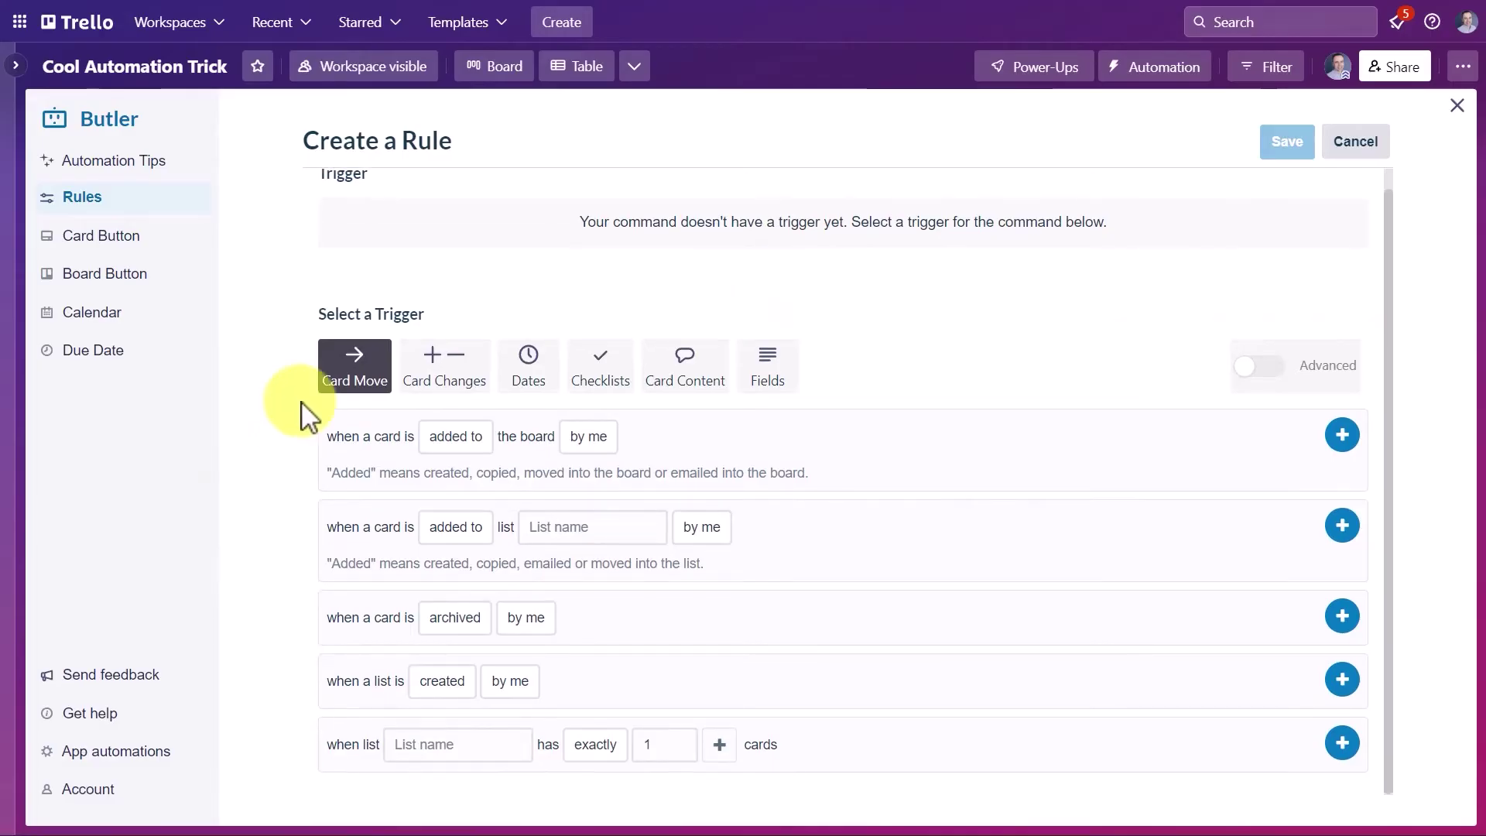
left_click(617, 387)
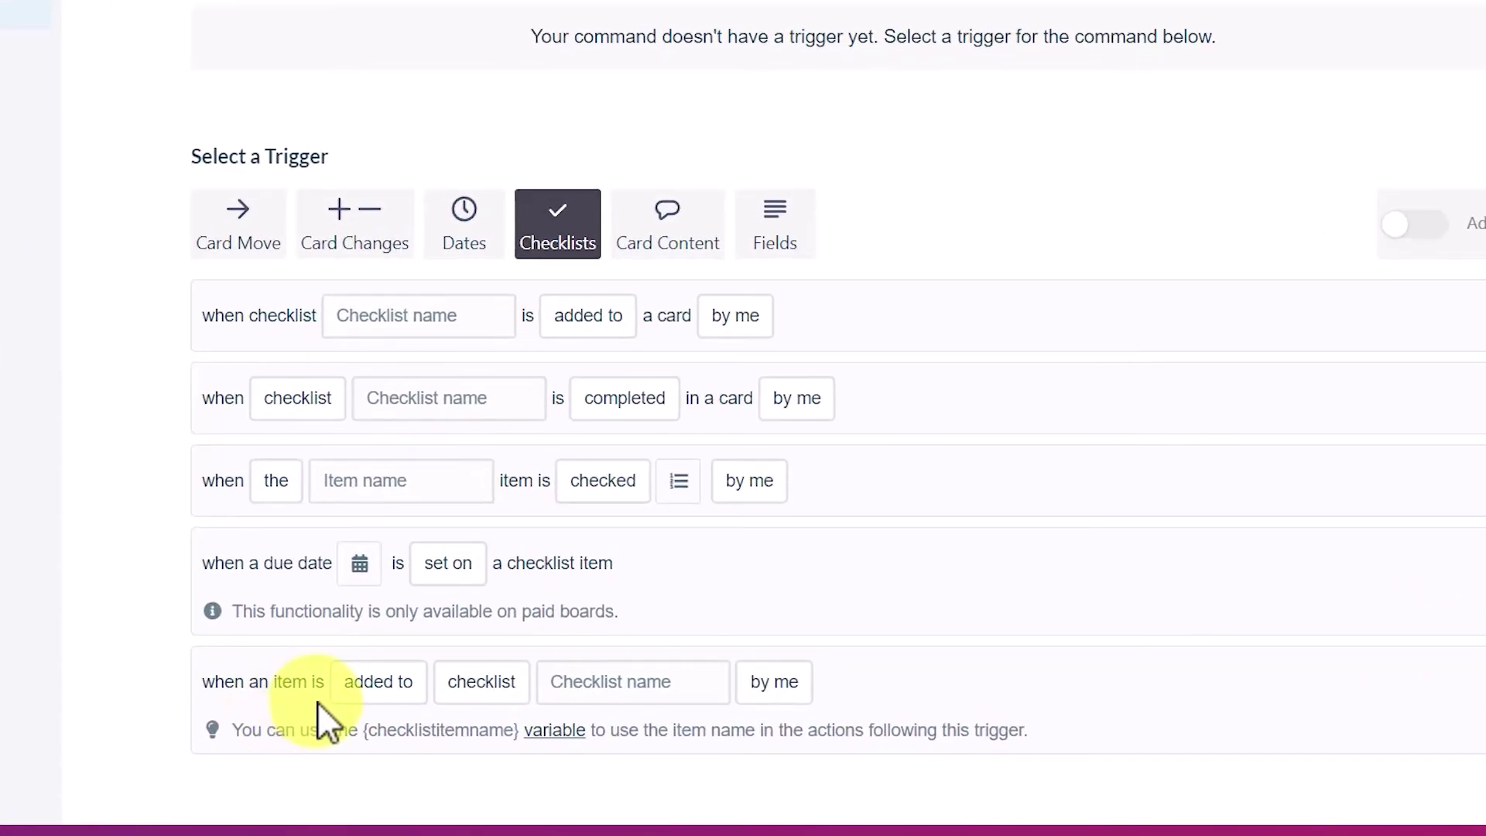
mouse_move(494, 700)
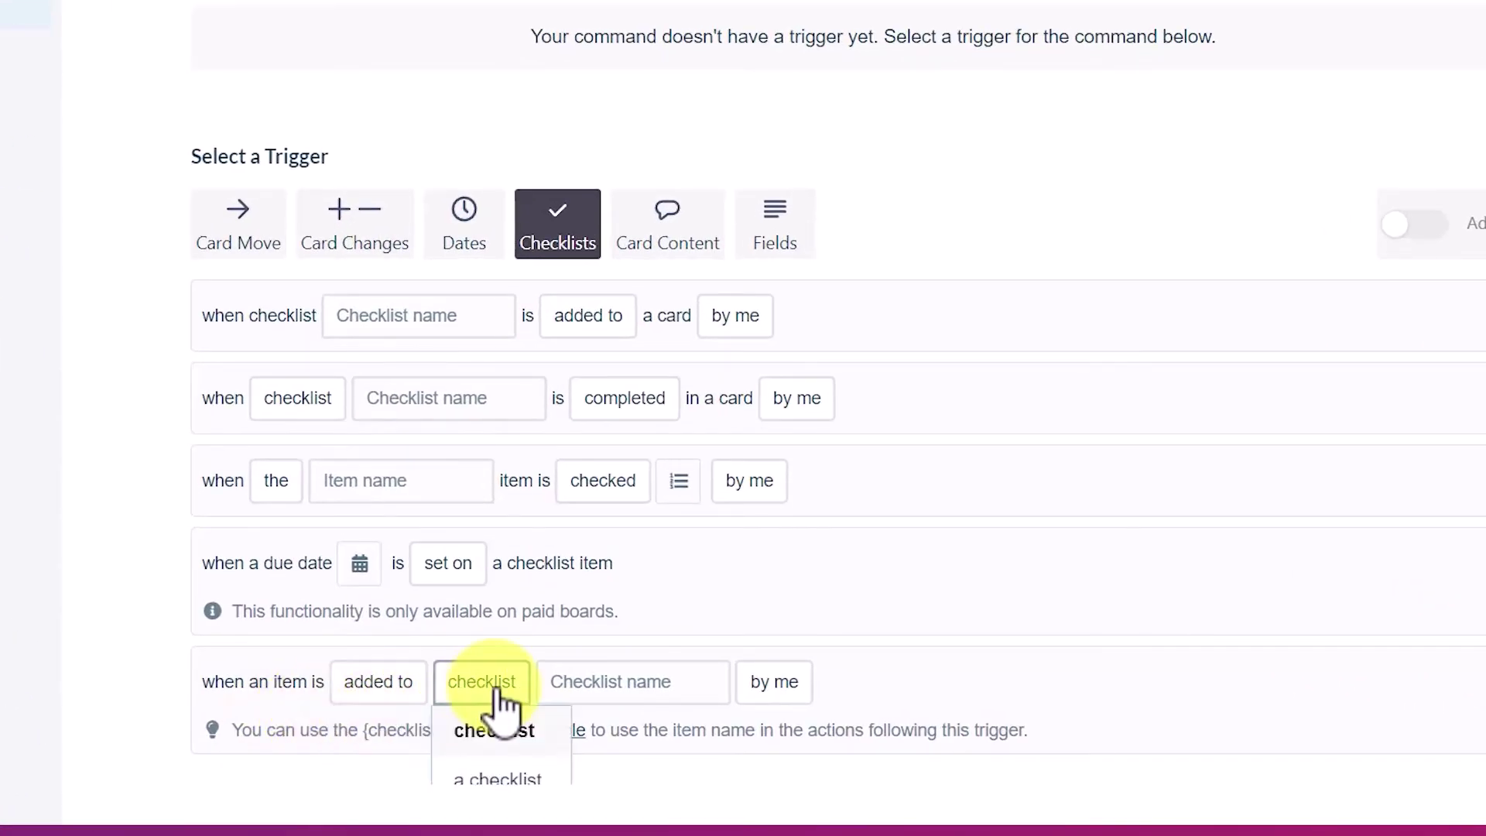
left_click(630, 682)
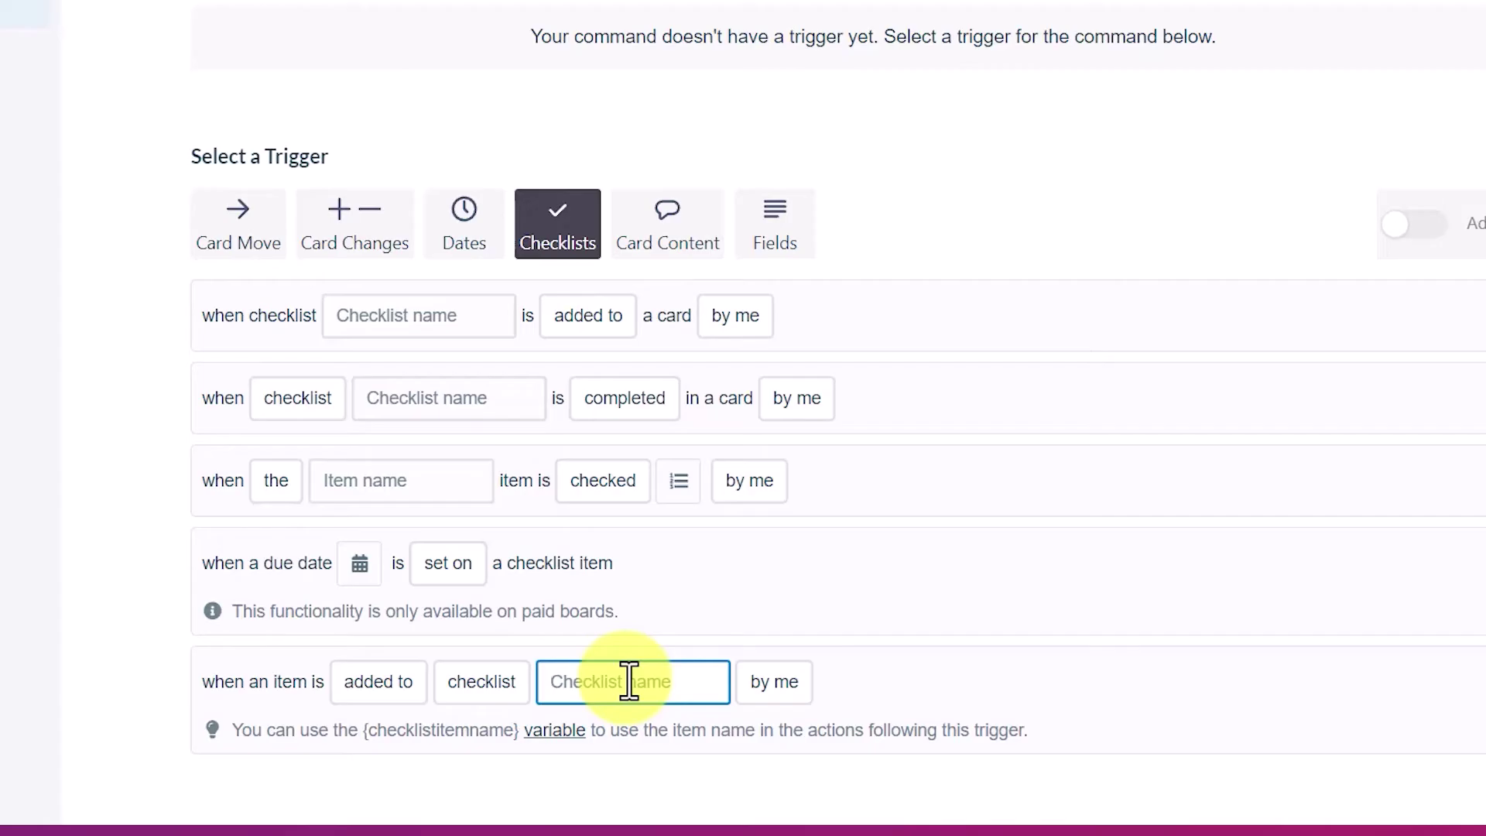
type("Sub-Tasks")
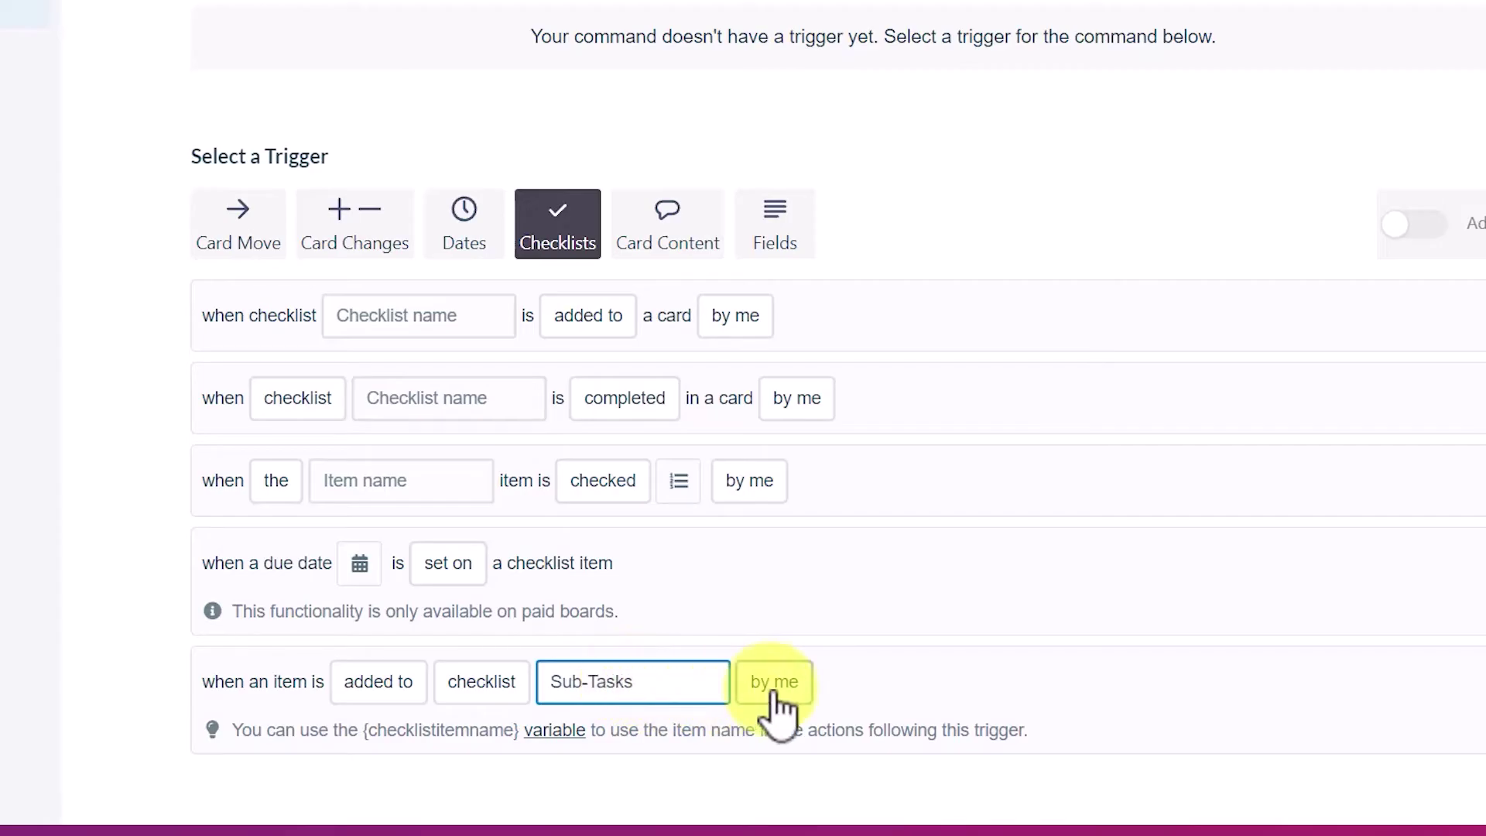
left_click(770, 685)
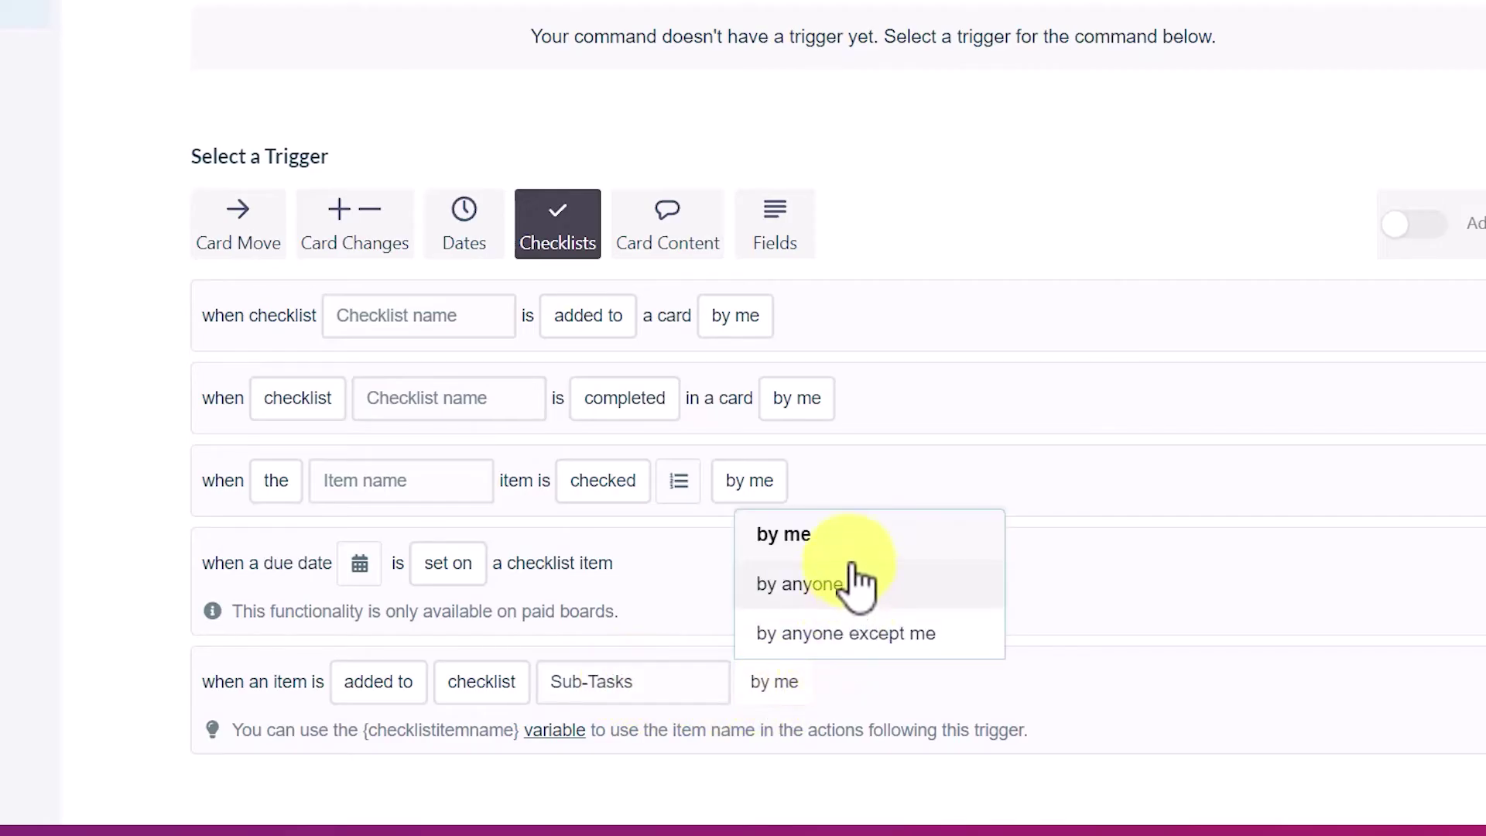
left_click(805, 585)
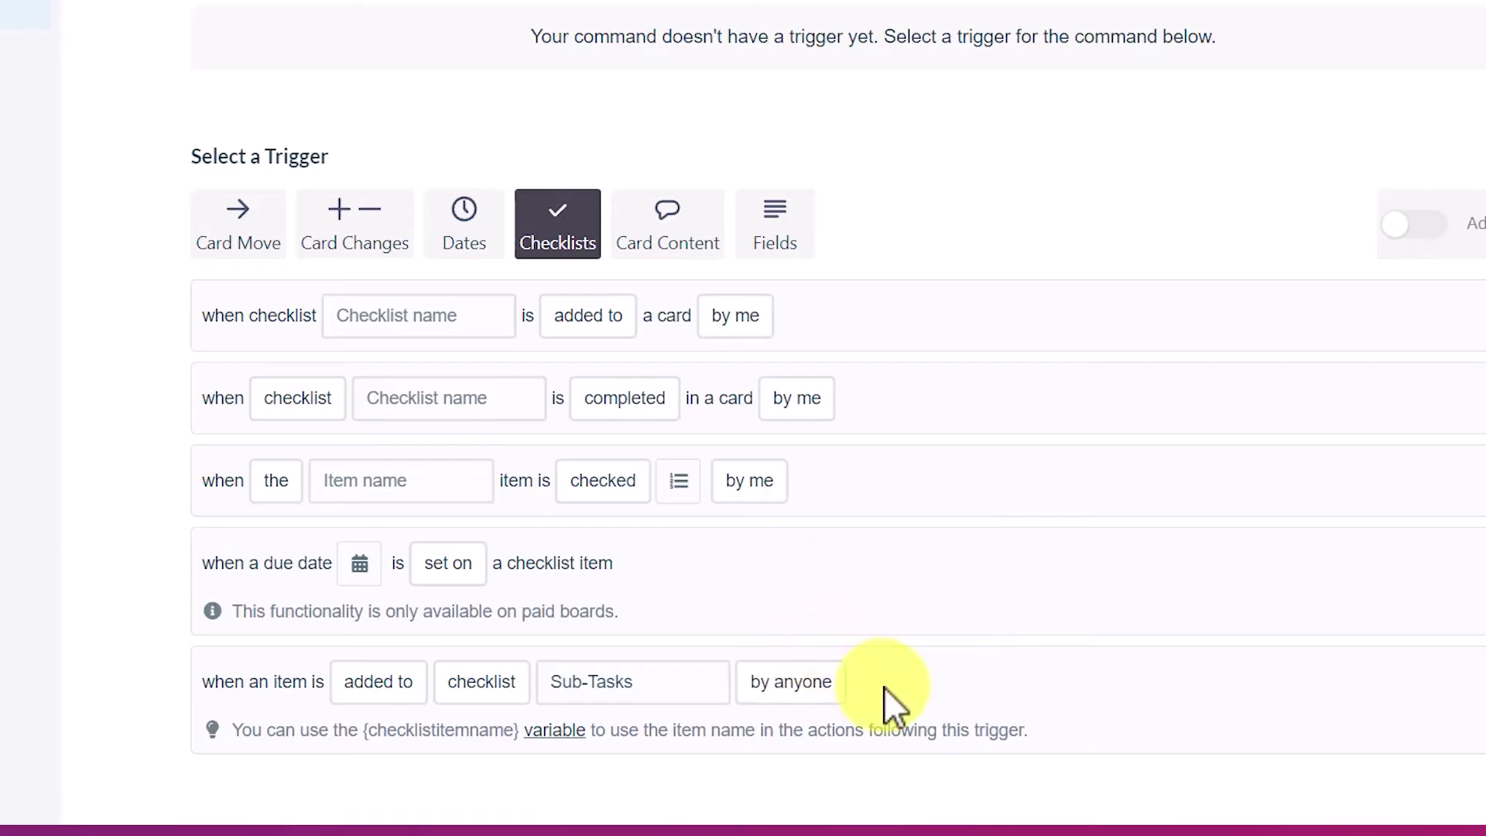
left_click(1405, 701)
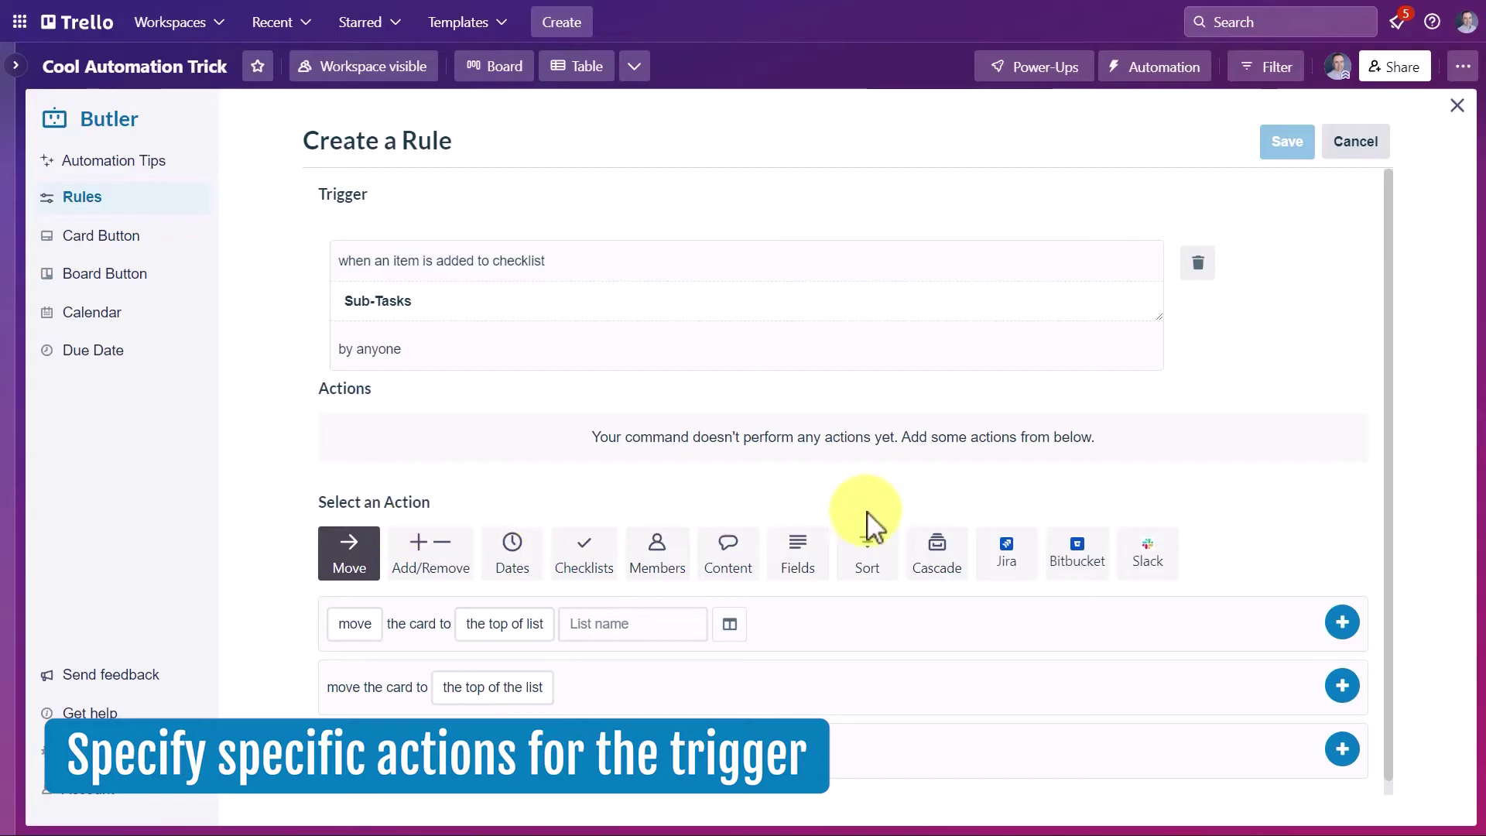
Step: Add a Cascade action converting each added item into a linked card in list Tasks
left_click(939, 559)
scroll(766, 625, "down", 2)
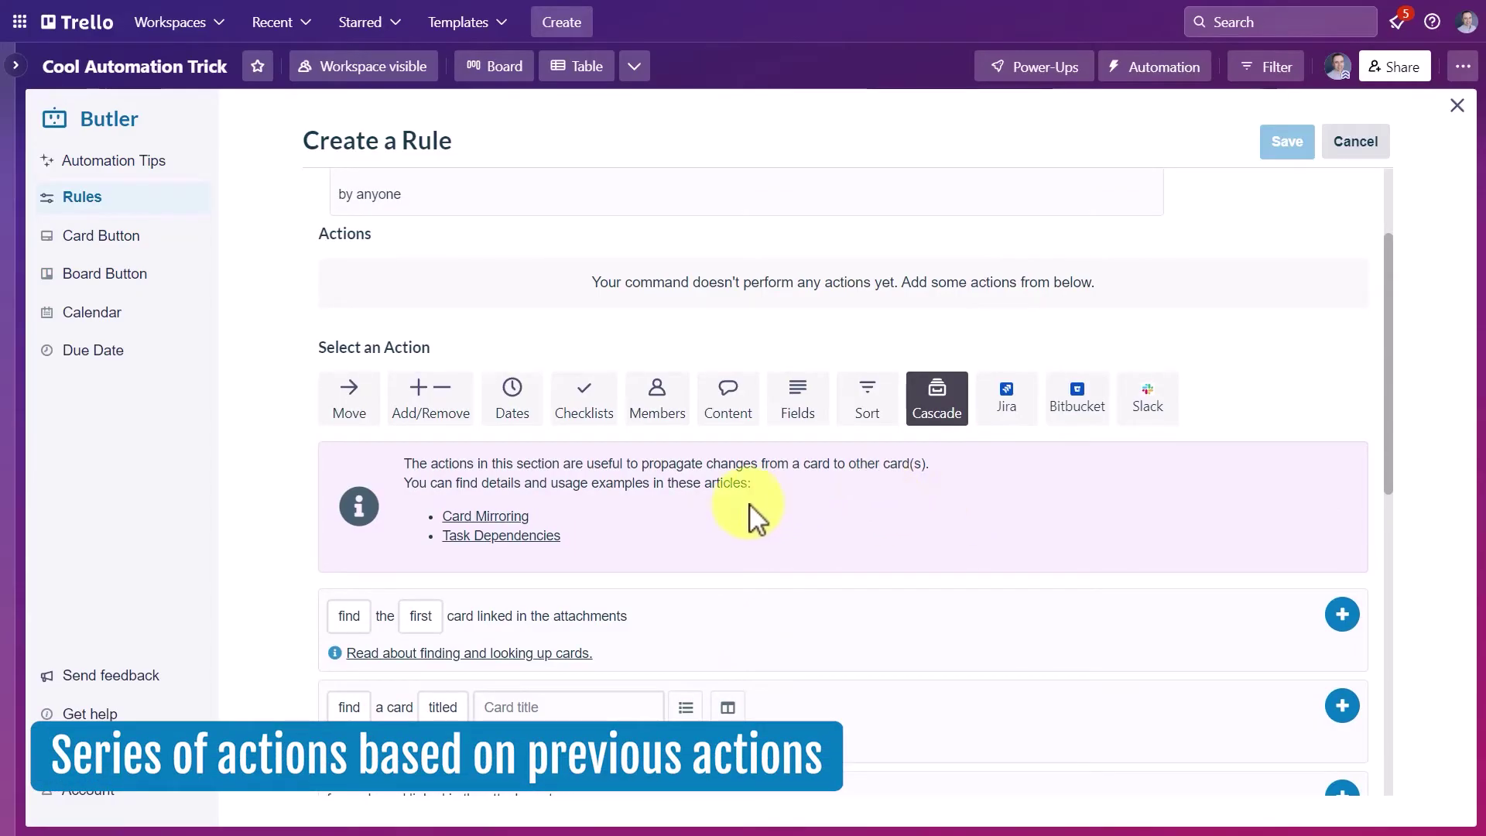
scroll(711, 527, "down", 1)
scroll(708, 531, "down", 10)
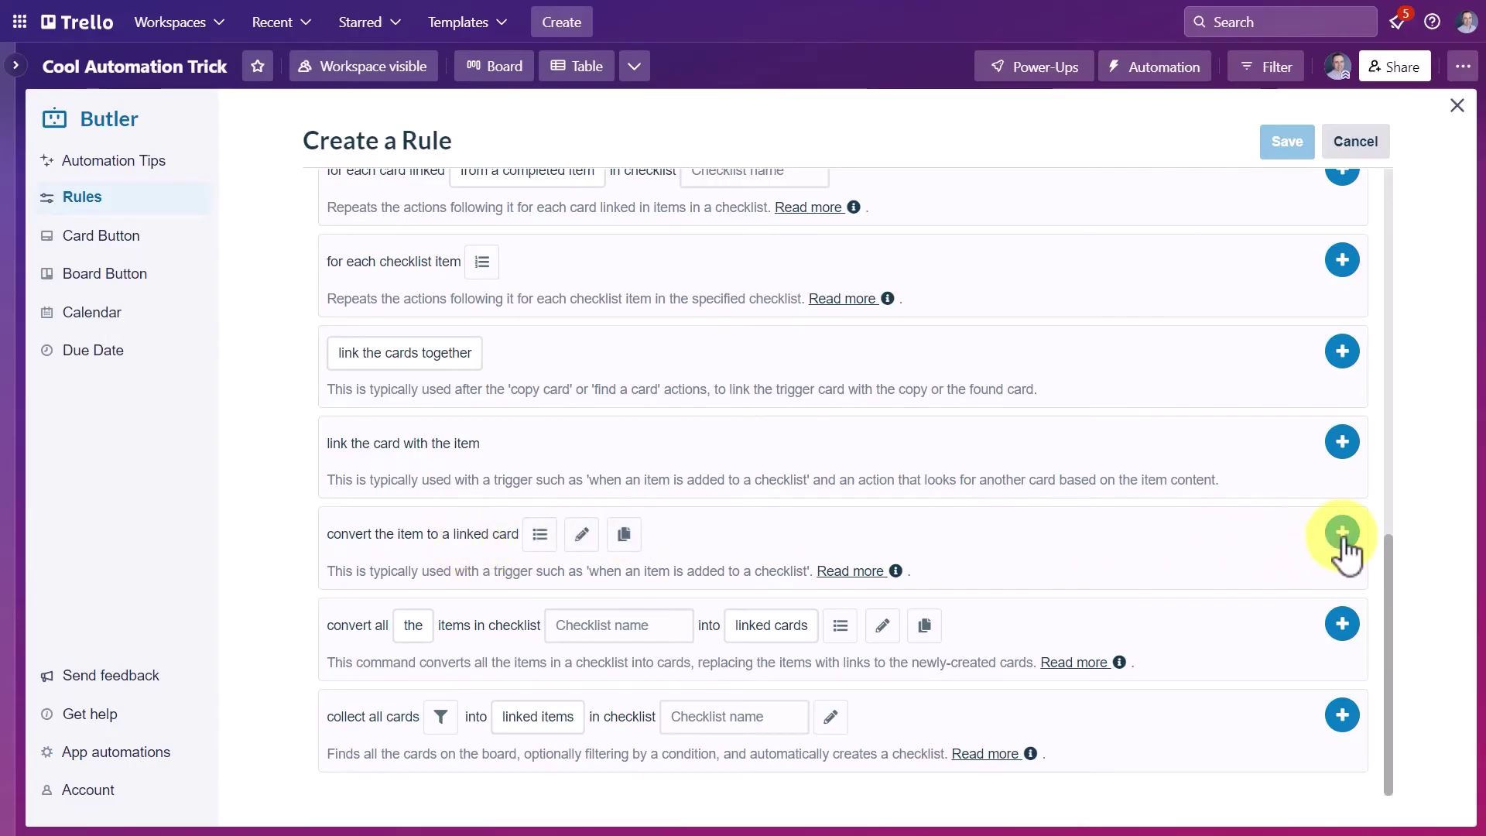
left_click(541, 534)
left_click(561, 535)
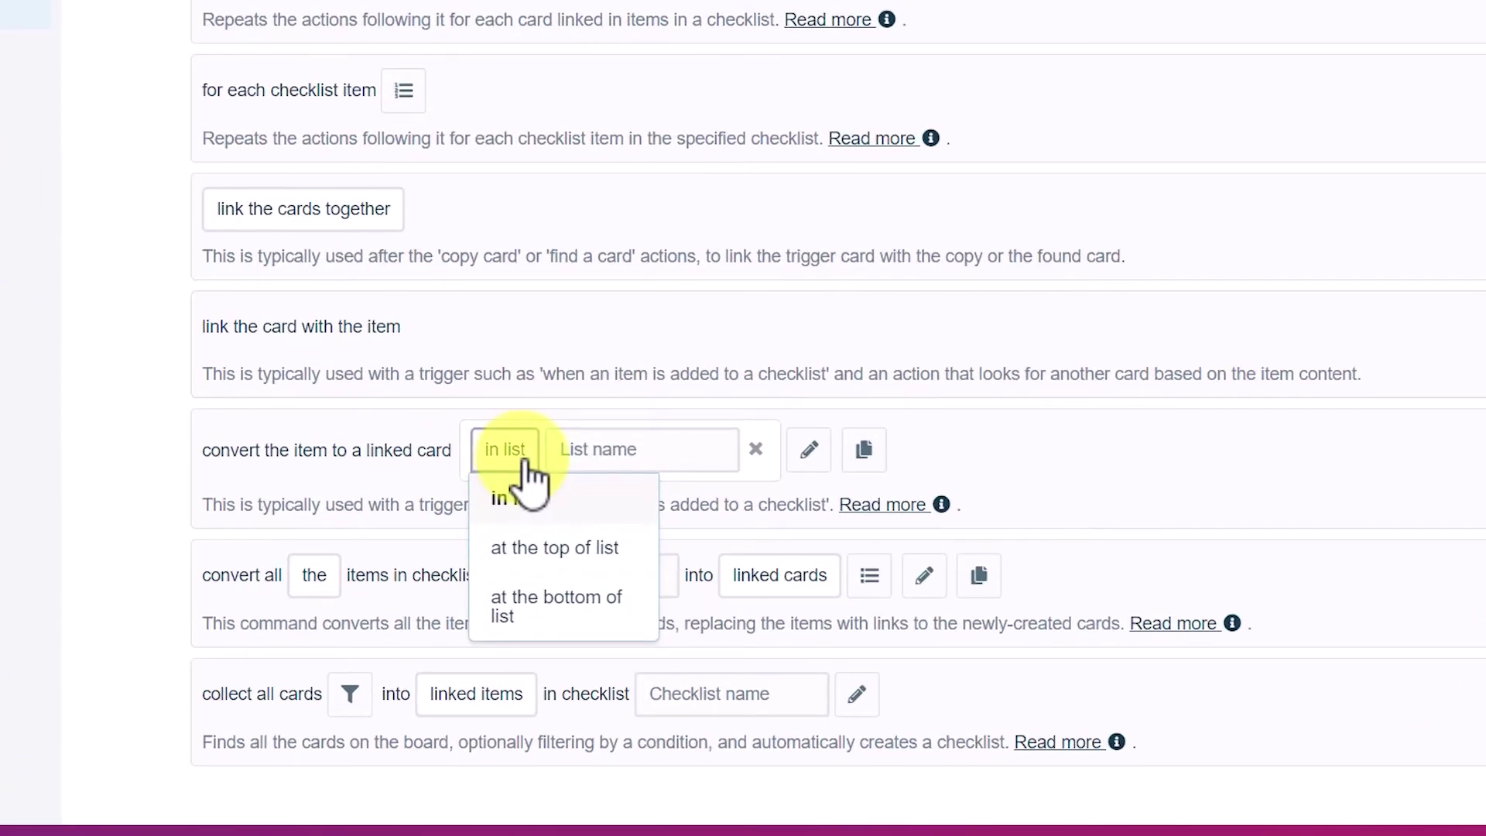
left_click(592, 450)
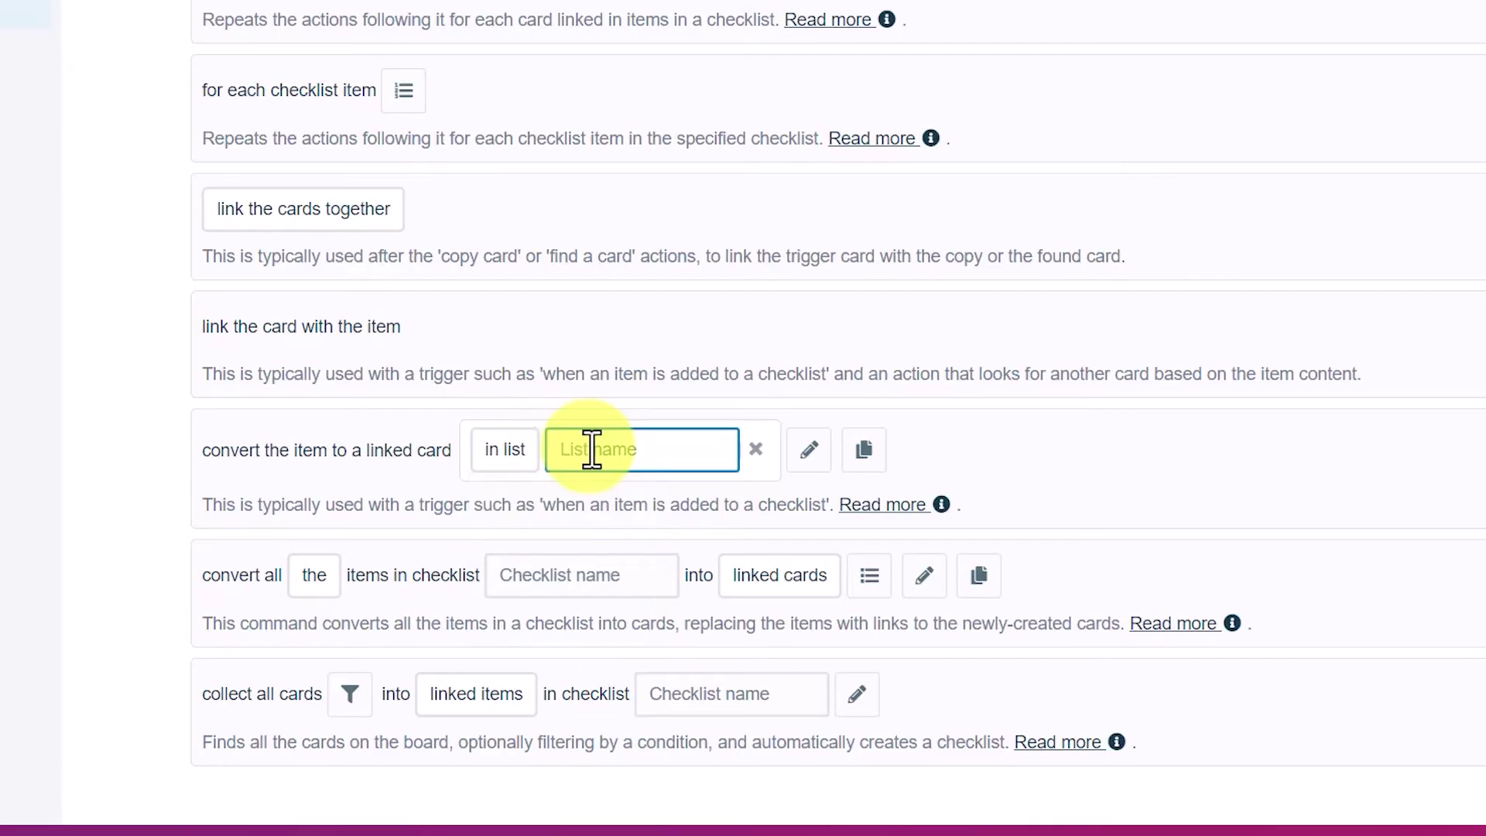
type("Tasks")
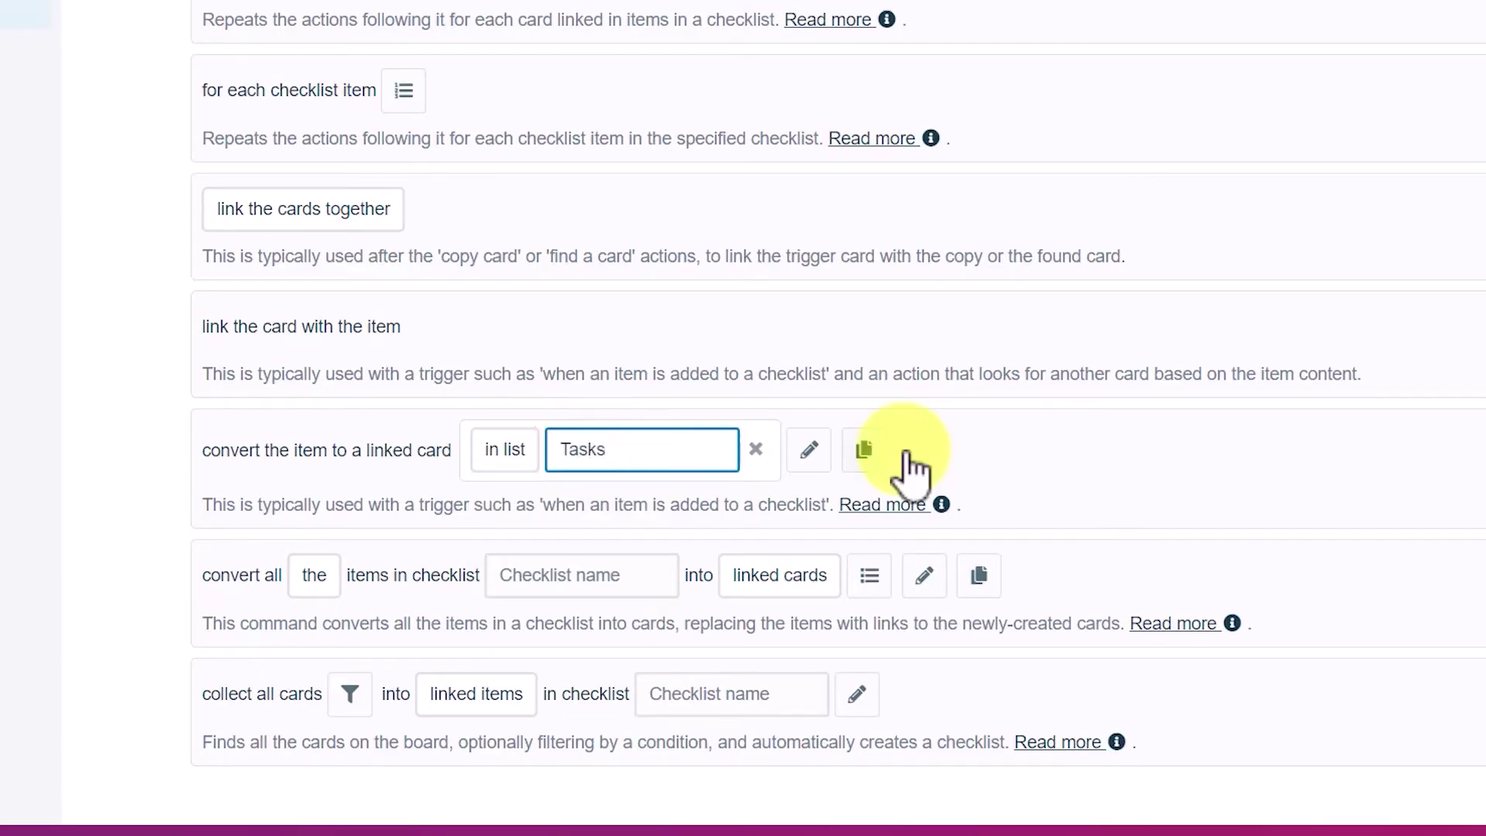
left_click(1033, 452)
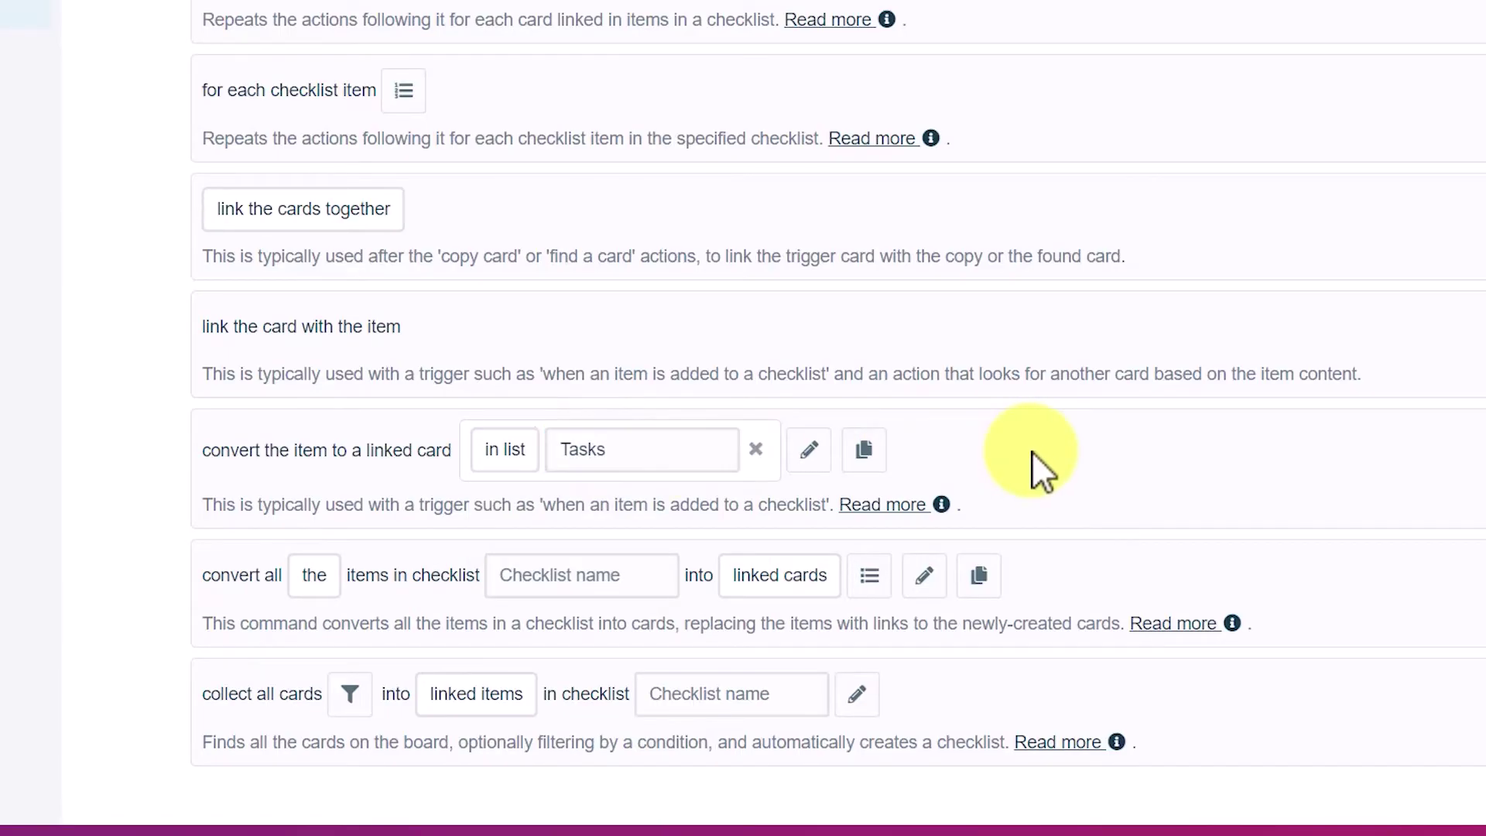
left_click(811, 457)
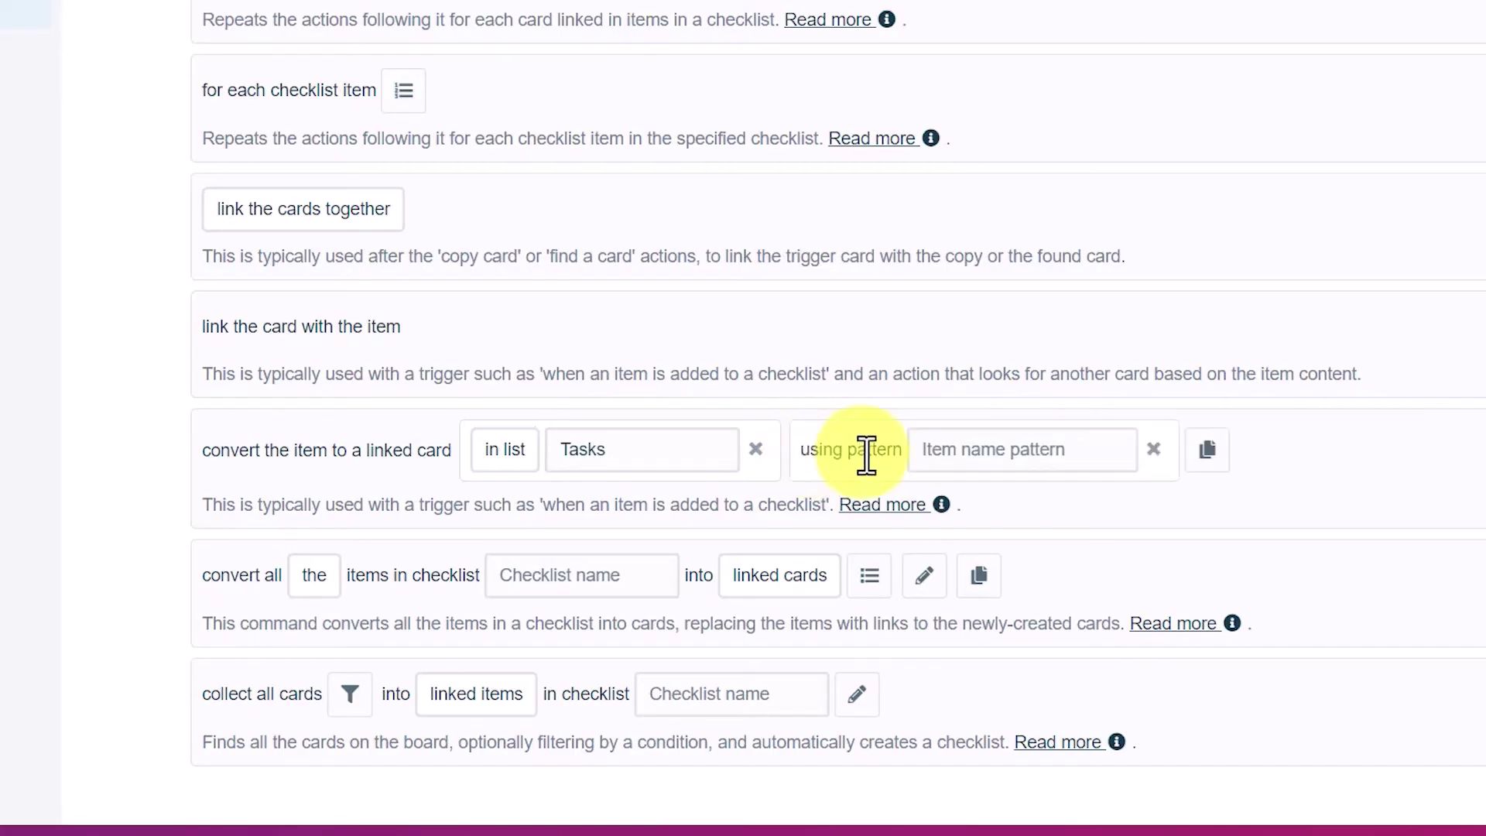
left_click(1154, 450)
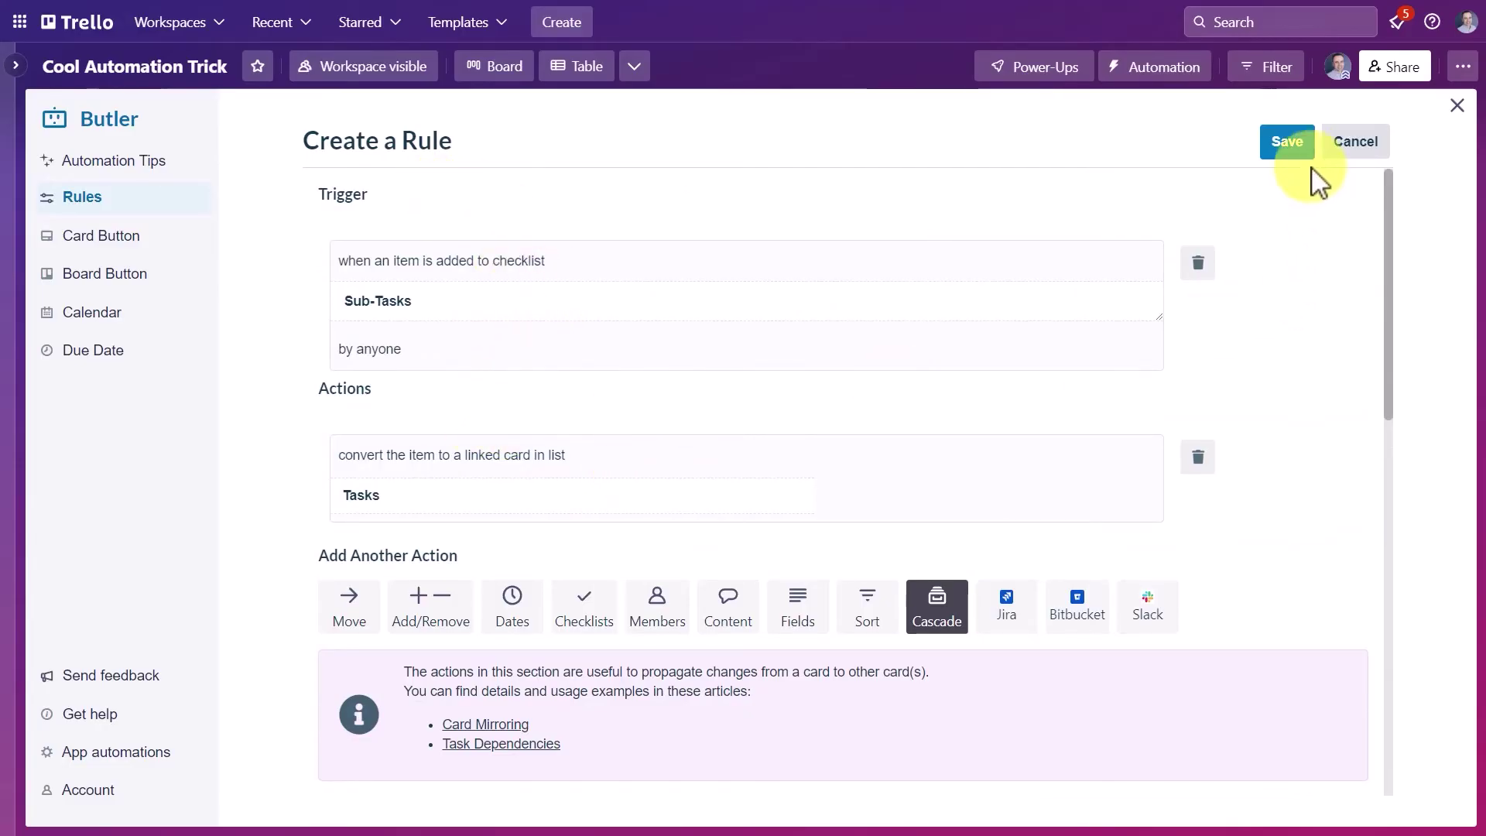
Step: Save the rule and add a Sub-Tasks checklist to the Client Project card
left_click(1287, 145)
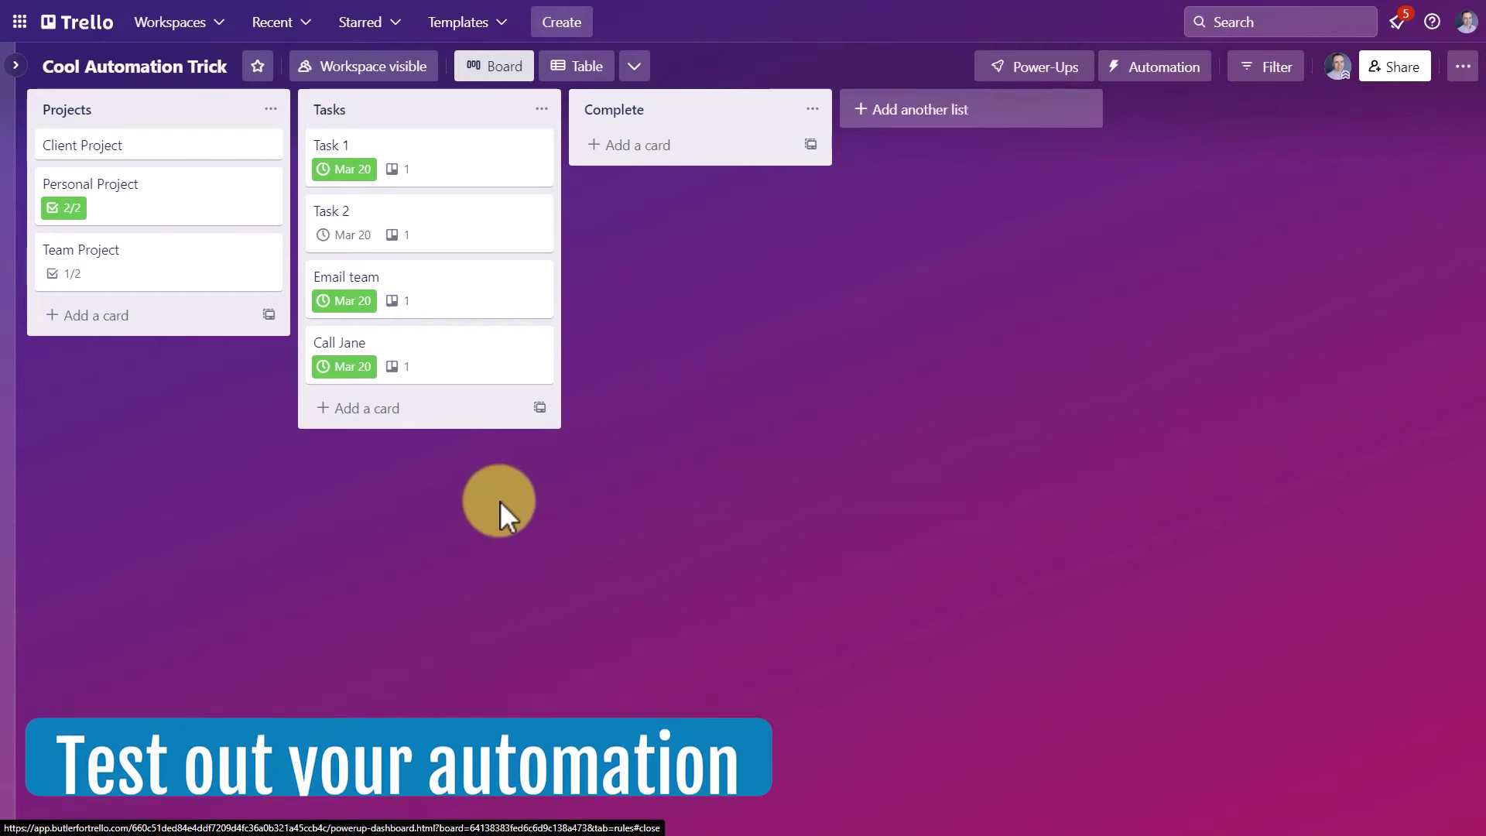
left_click(130, 147)
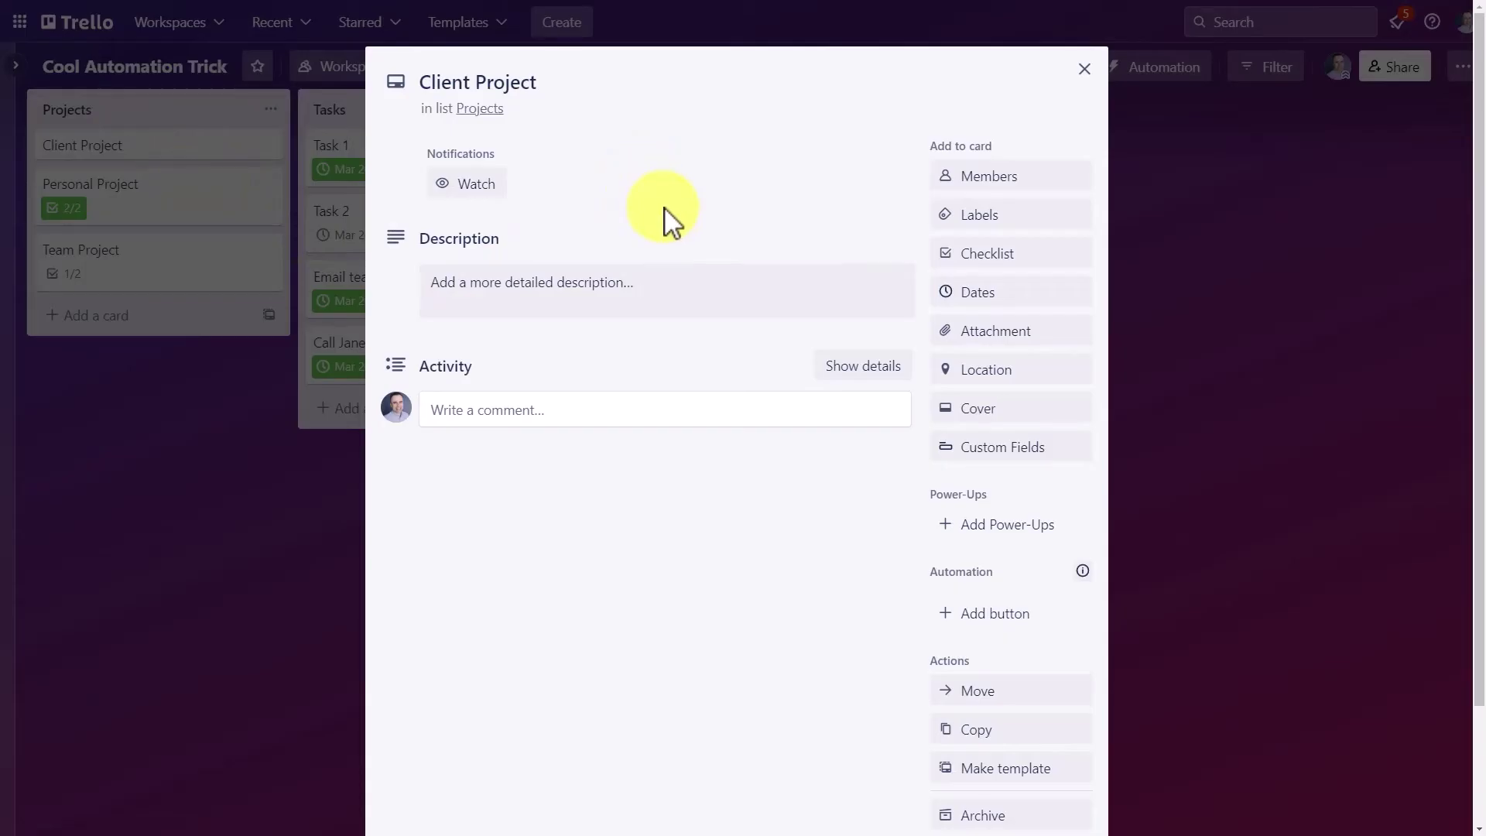
left_click(1004, 253)
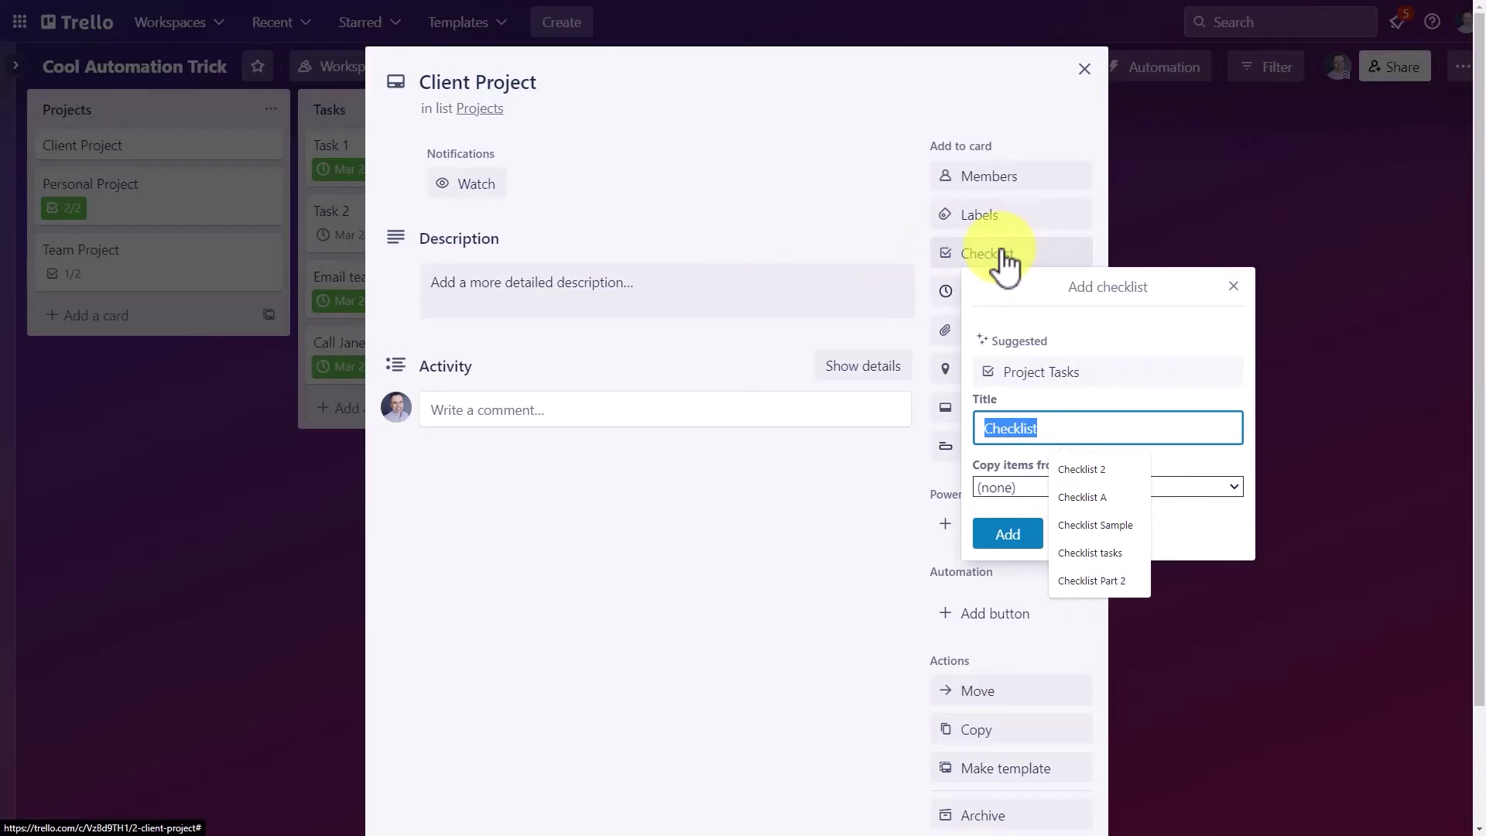
type("Sub-Tasks")
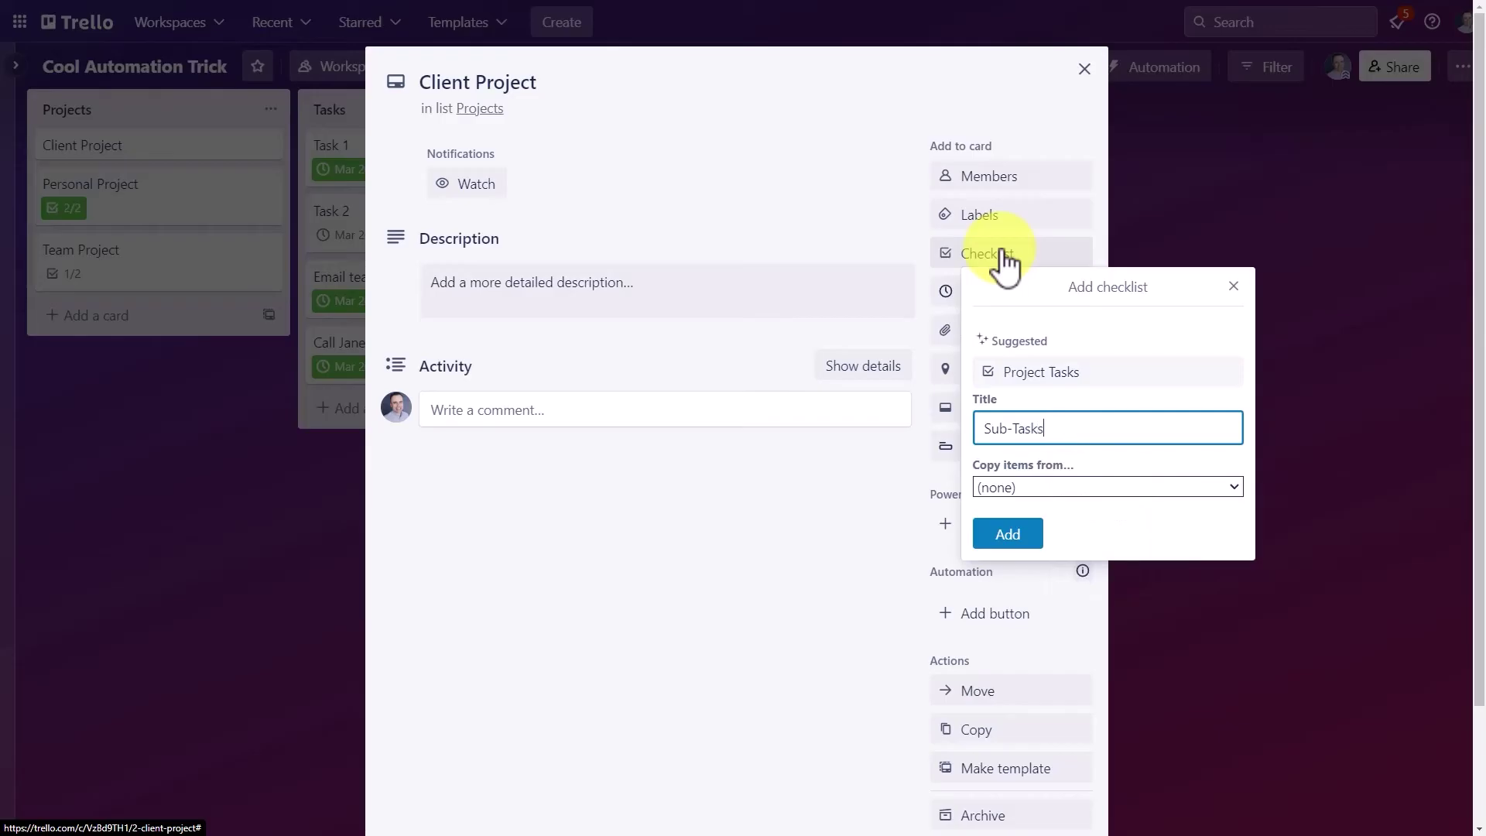
key("Return")
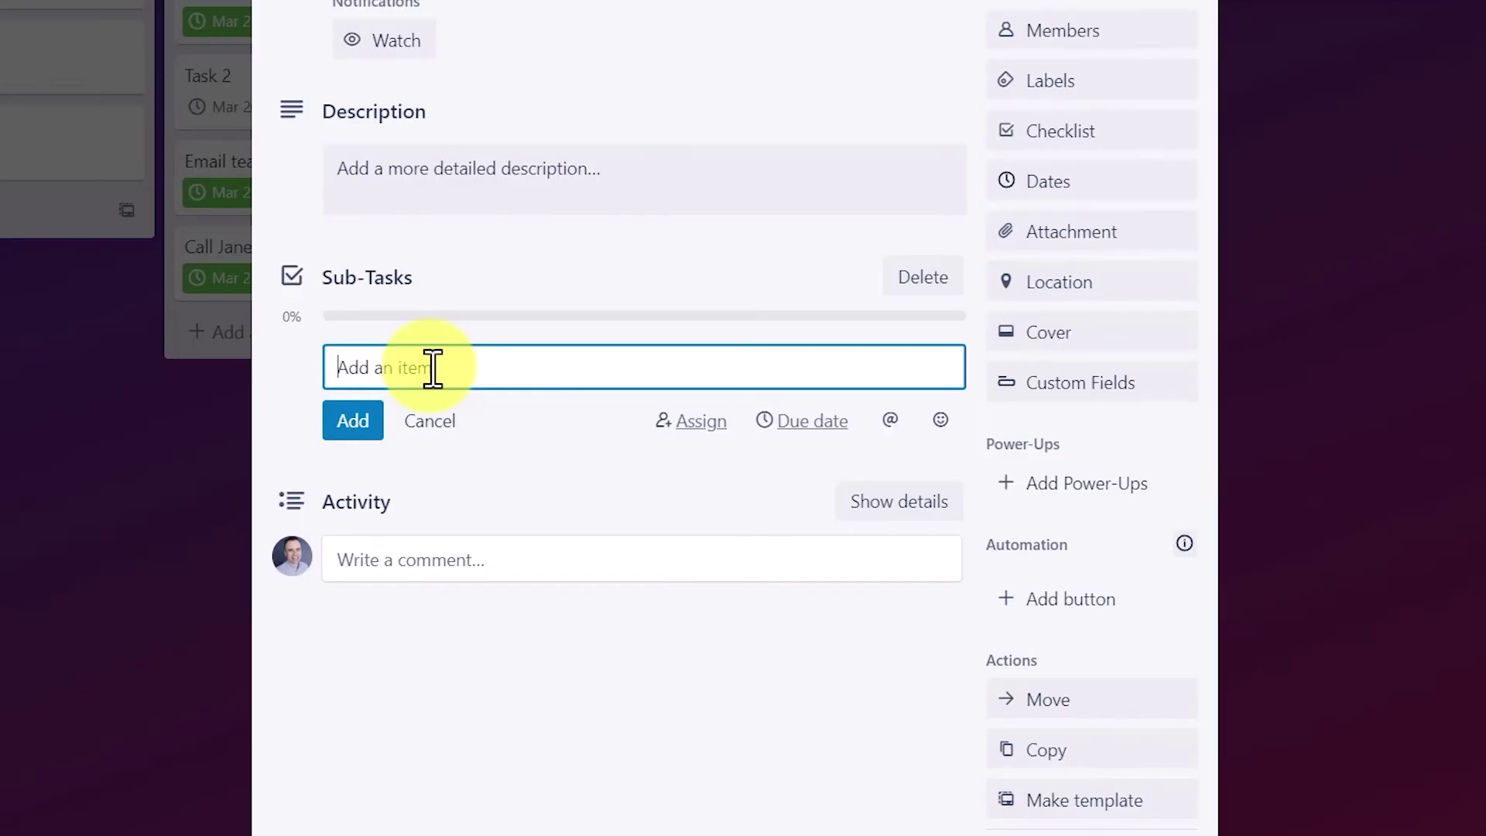
Step: Add item 'Task A' to Client Project's Sub-Tasks checklist
type("Task A")
left_click(358, 423)
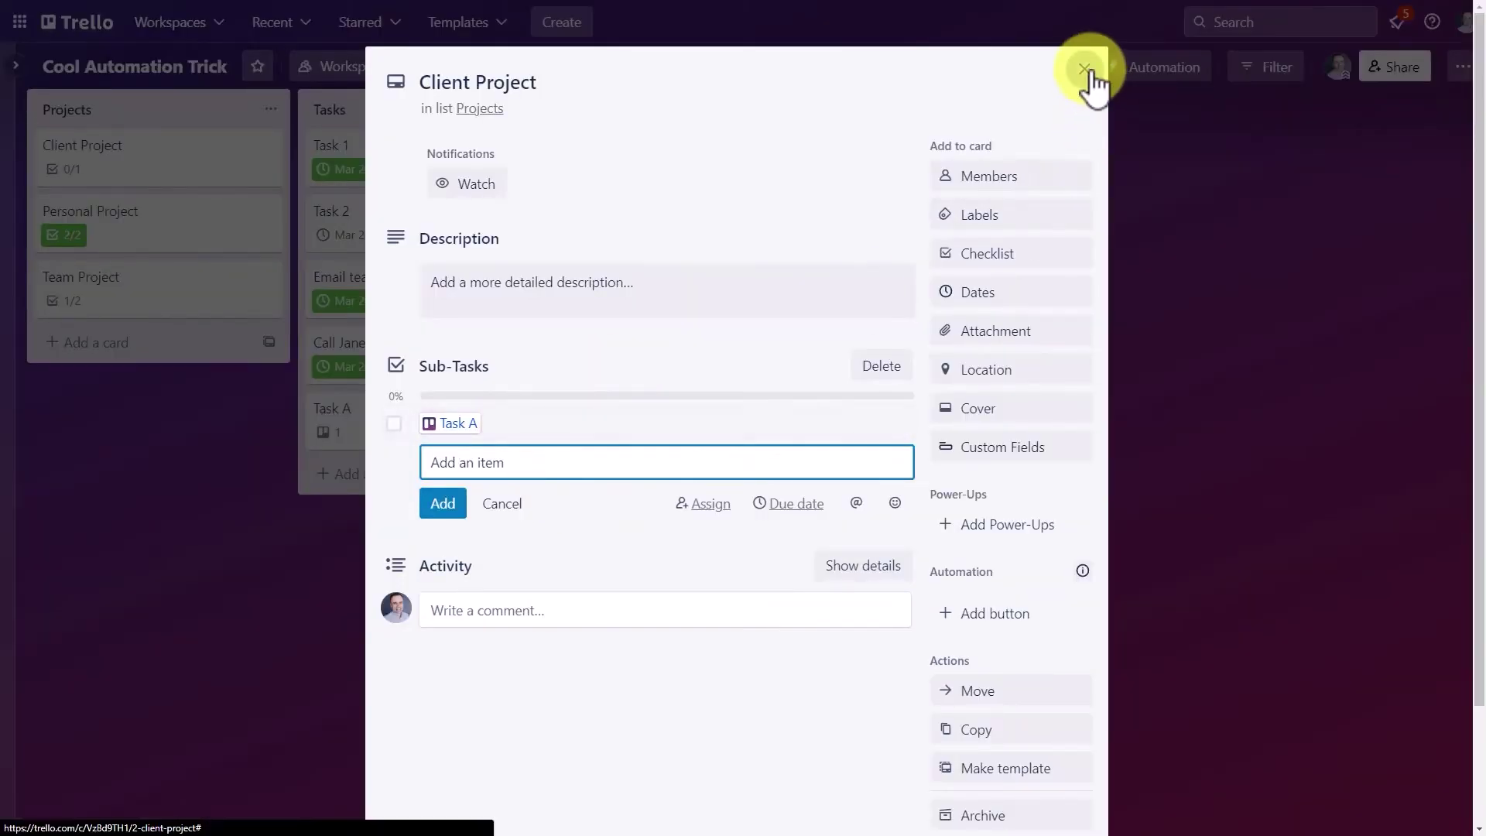
left_click(1088, 65)
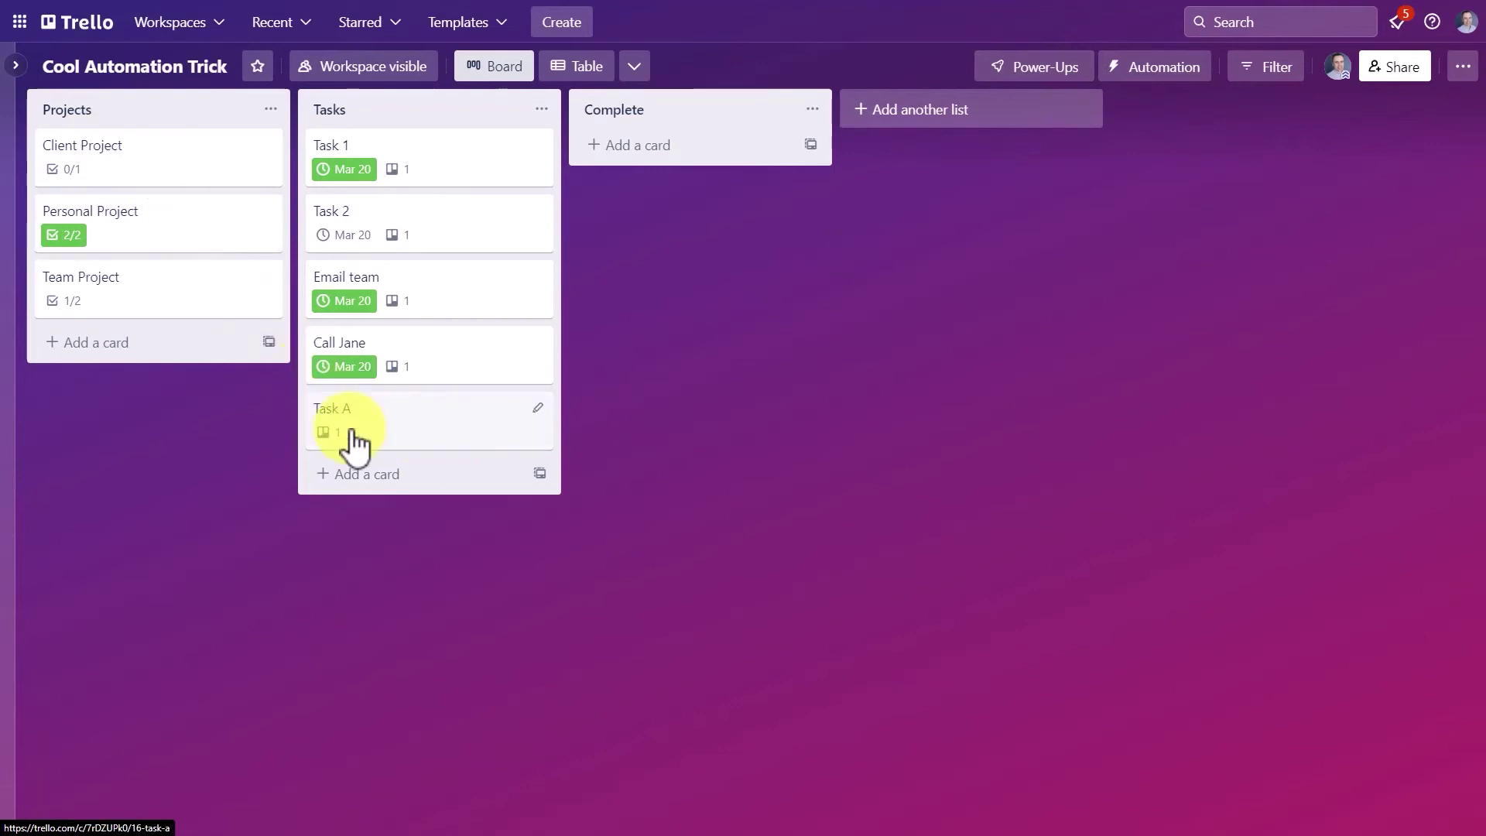
Step: Give the Task A card a Mar 30, 3:07 PM due date and mark it complete
left_click(405, 426)
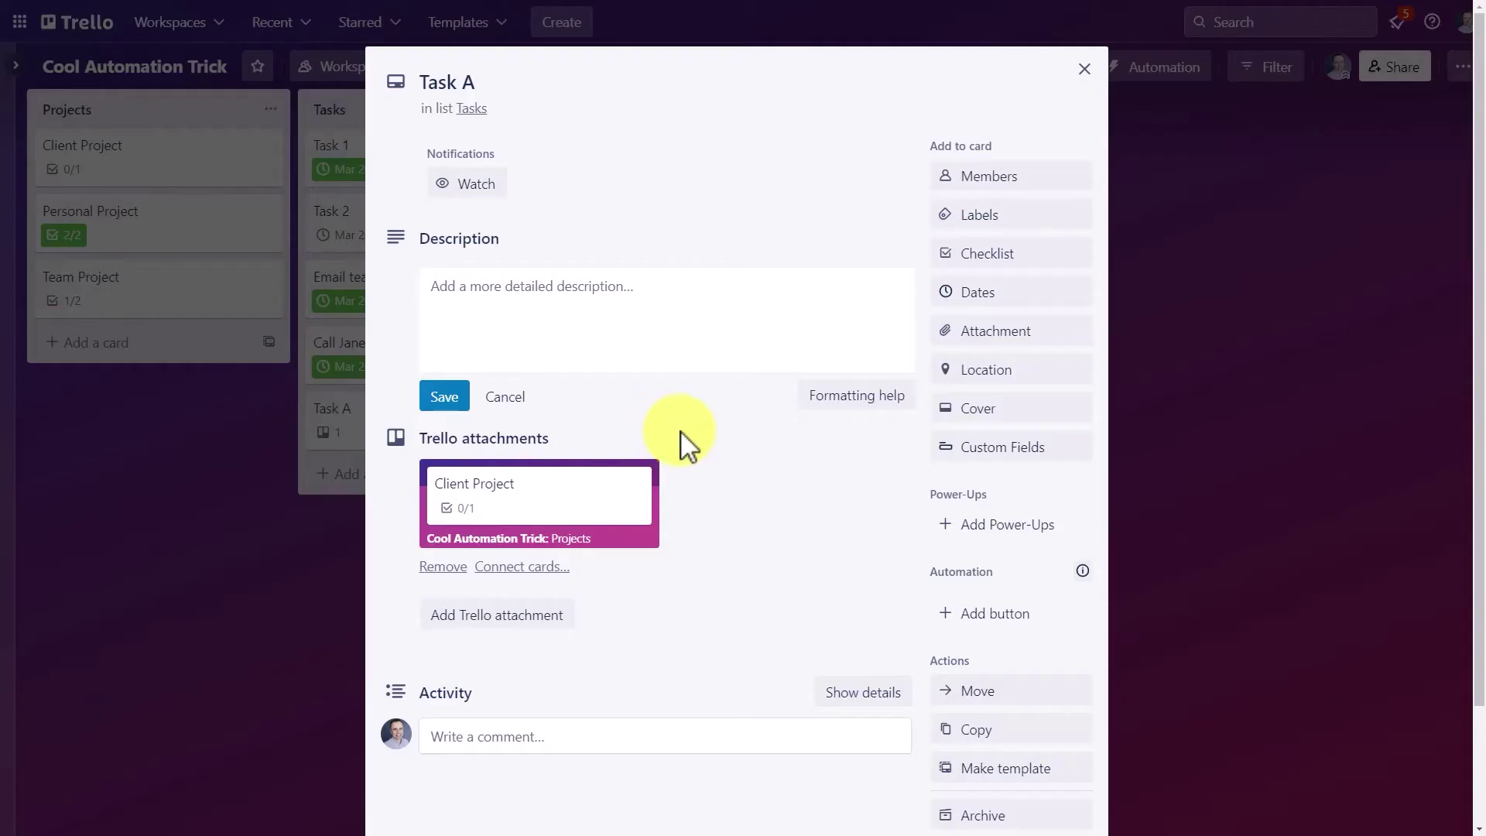
left_click(1021, 290)
left_click(1058, 630)
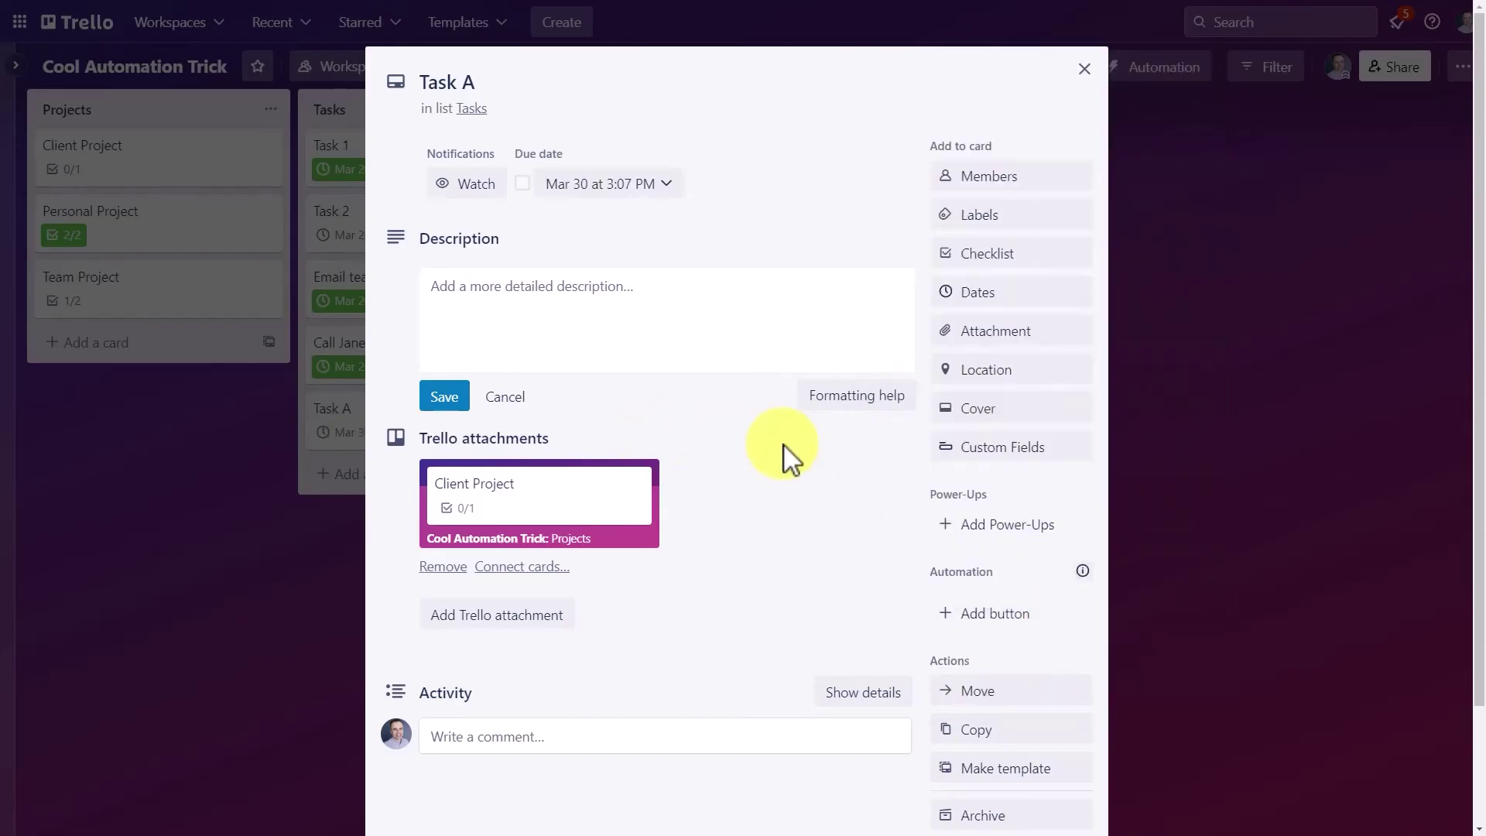
left_click(524, 184)
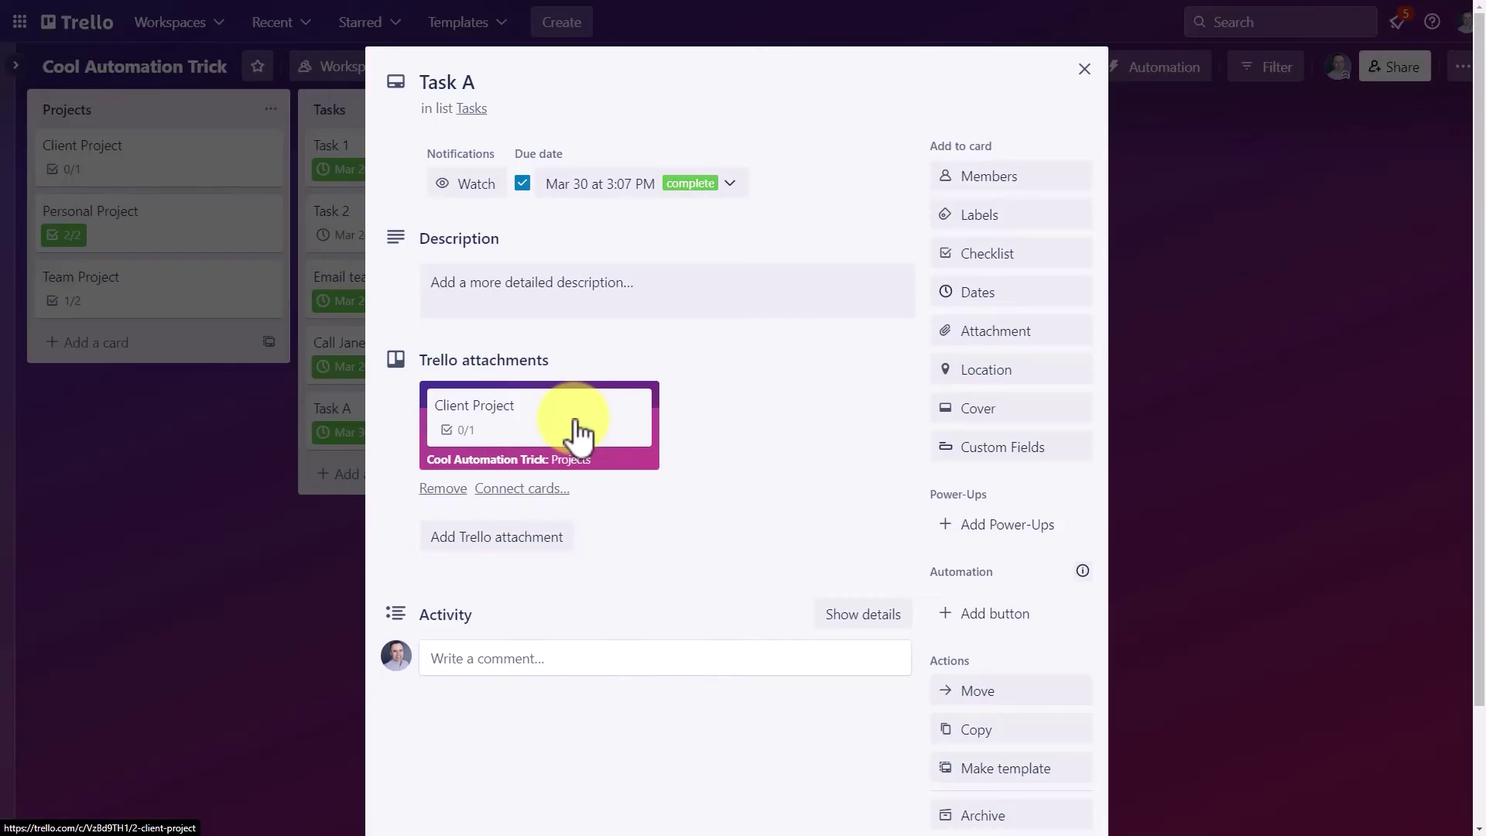
left_click(1155, 123)
Step: Start a second rule from the board's enabled Butler rules list
left_click(1154, 68)
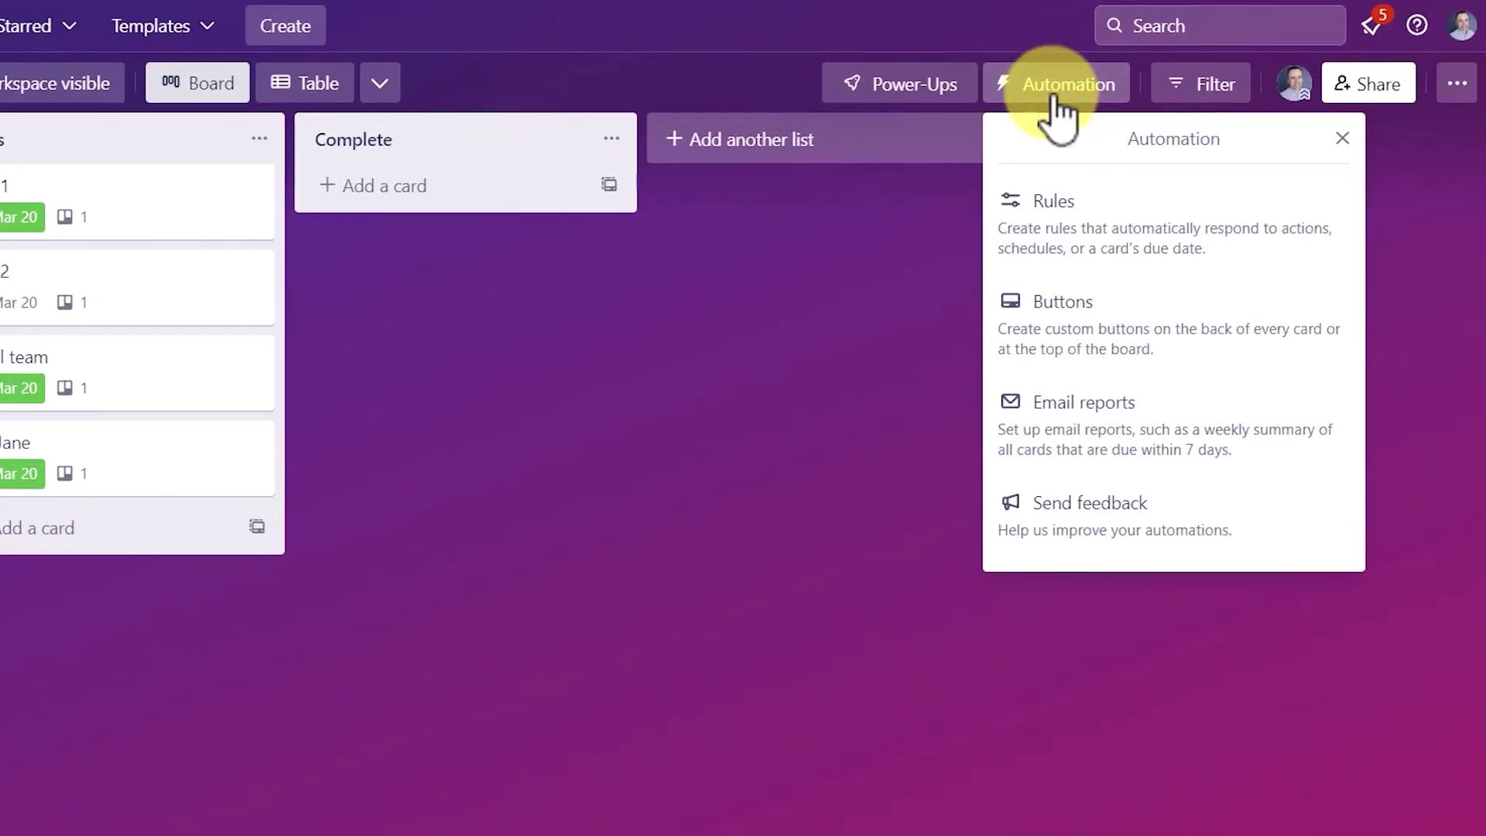
left_click(1066, 220)
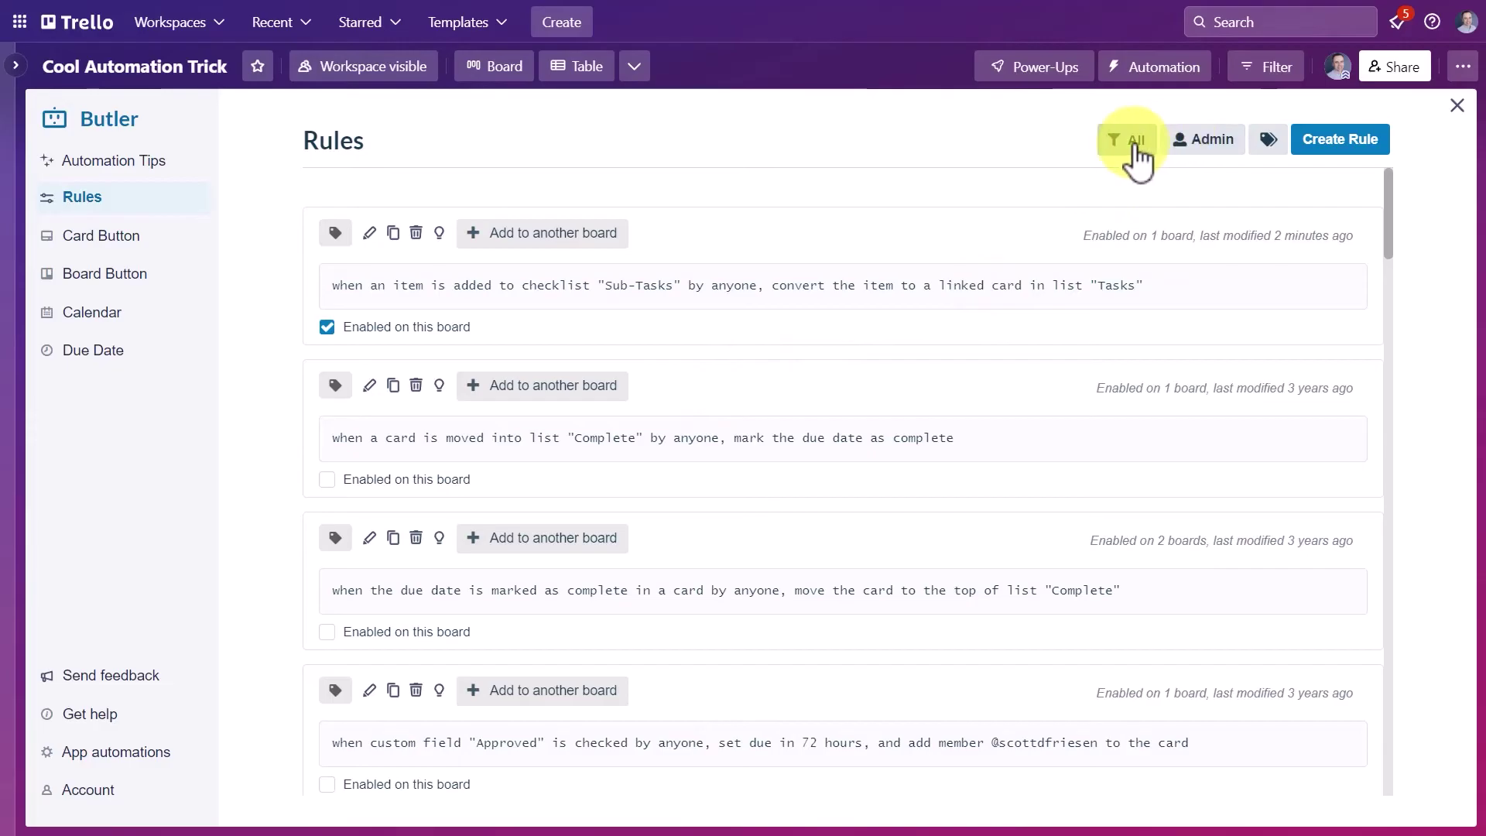
left_click(1135, 147)
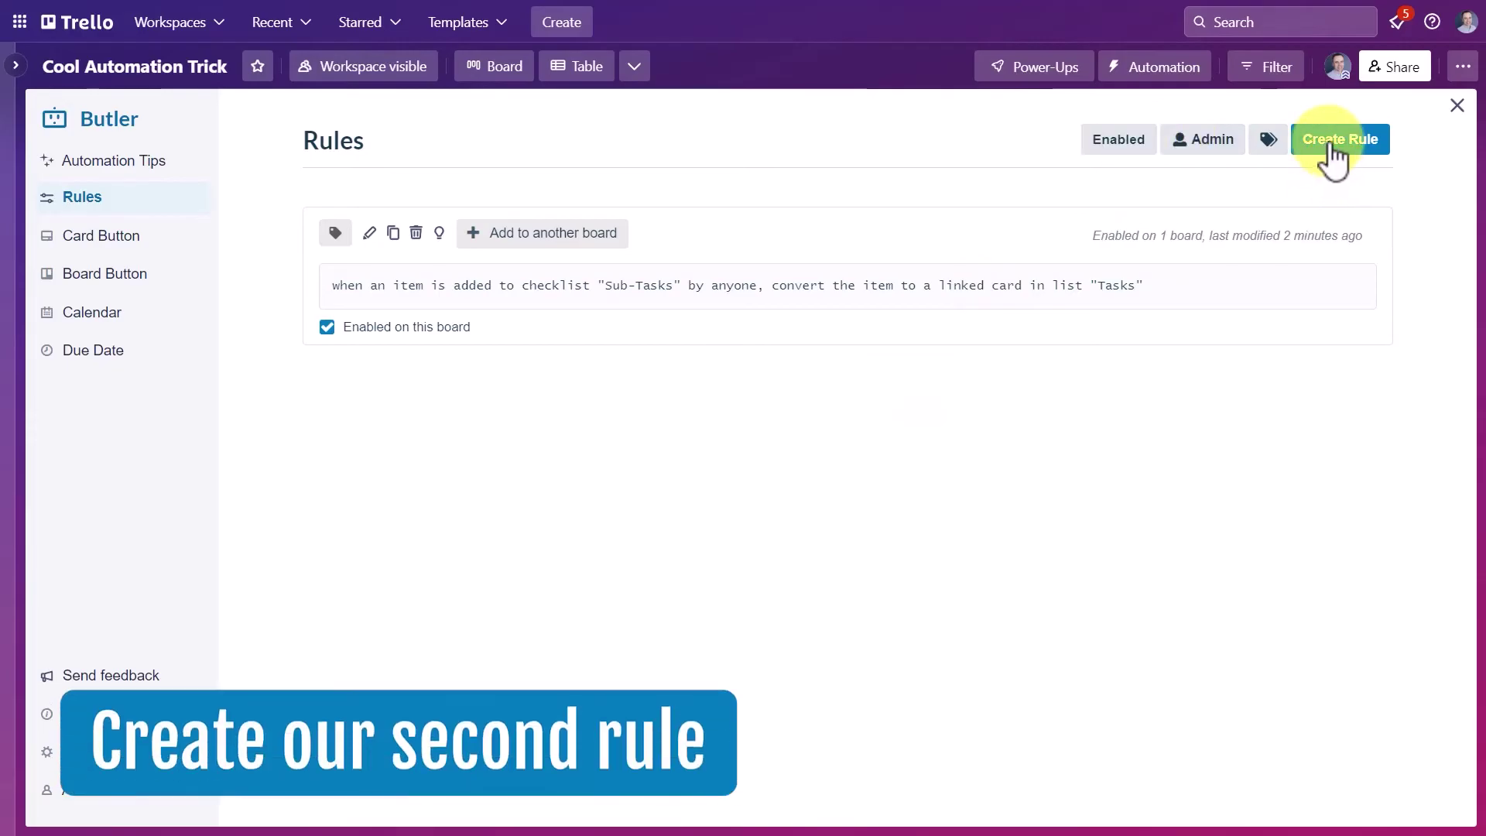
left_click(1333, 147)
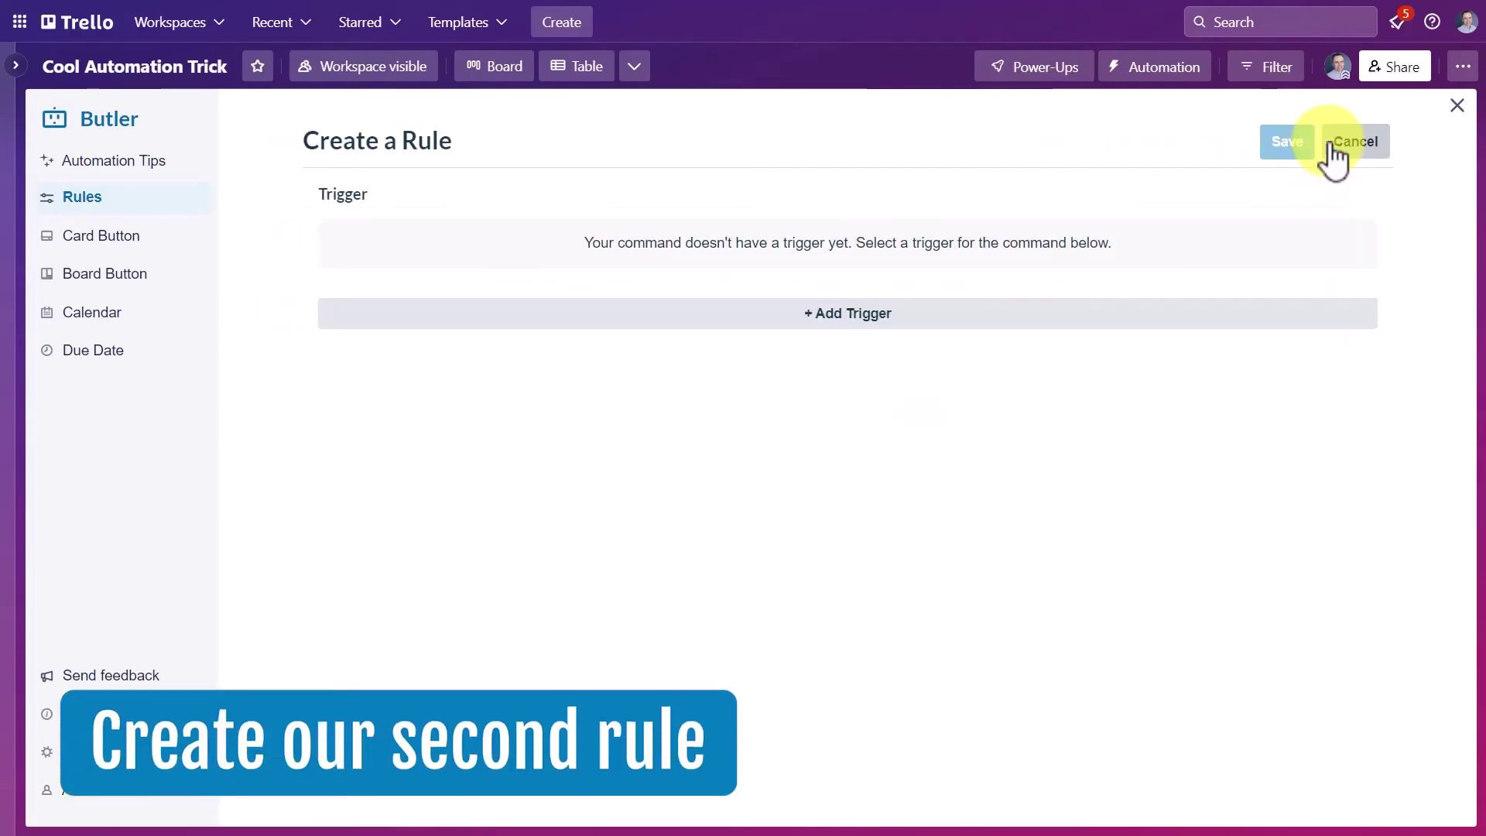
Step: Set the trigger to 'when the due date is marked as complete in a card by anyone'
left_click(780, 316)
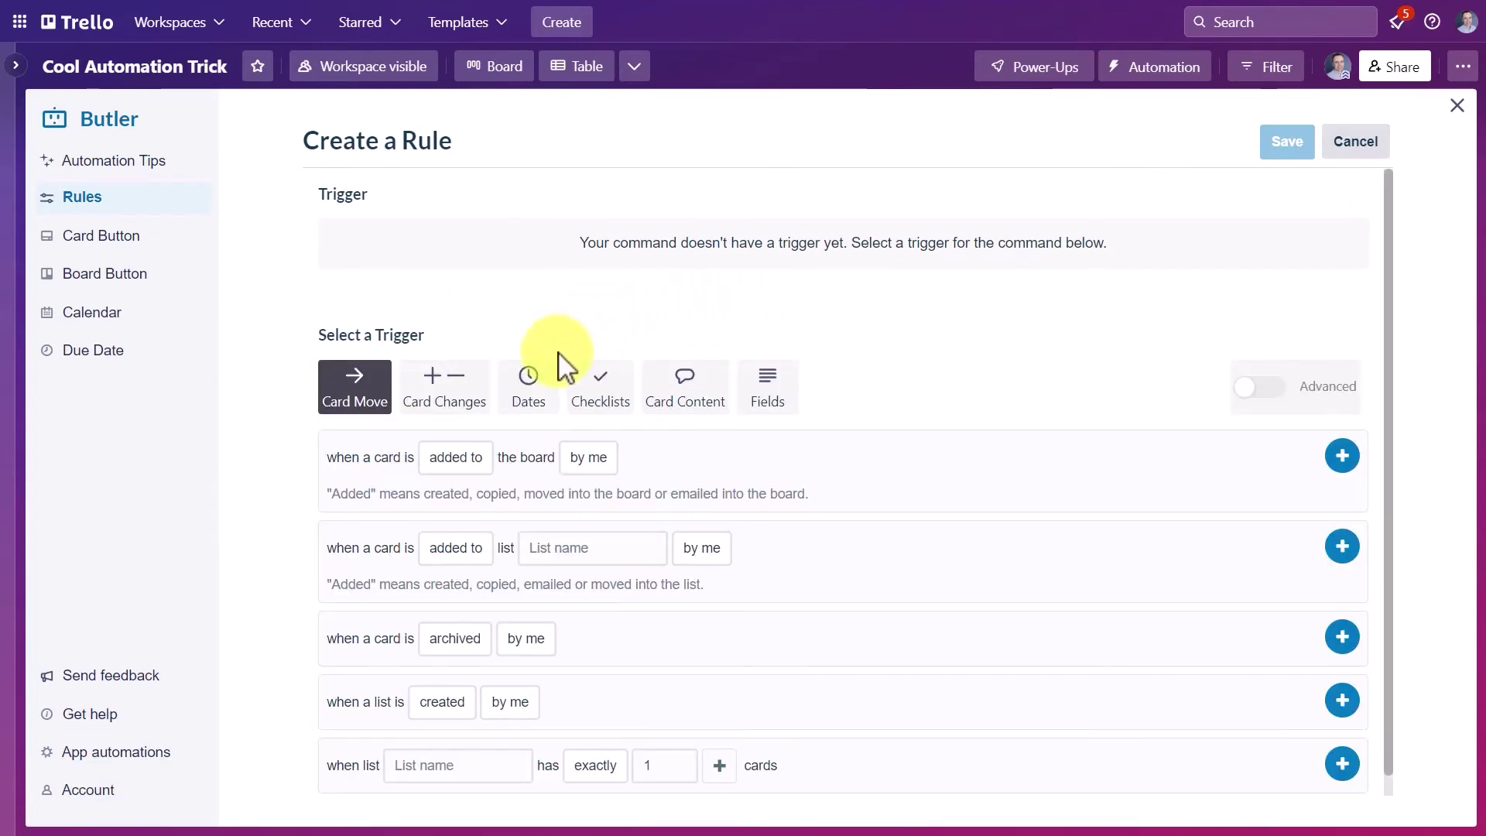
left_click(533, 391)
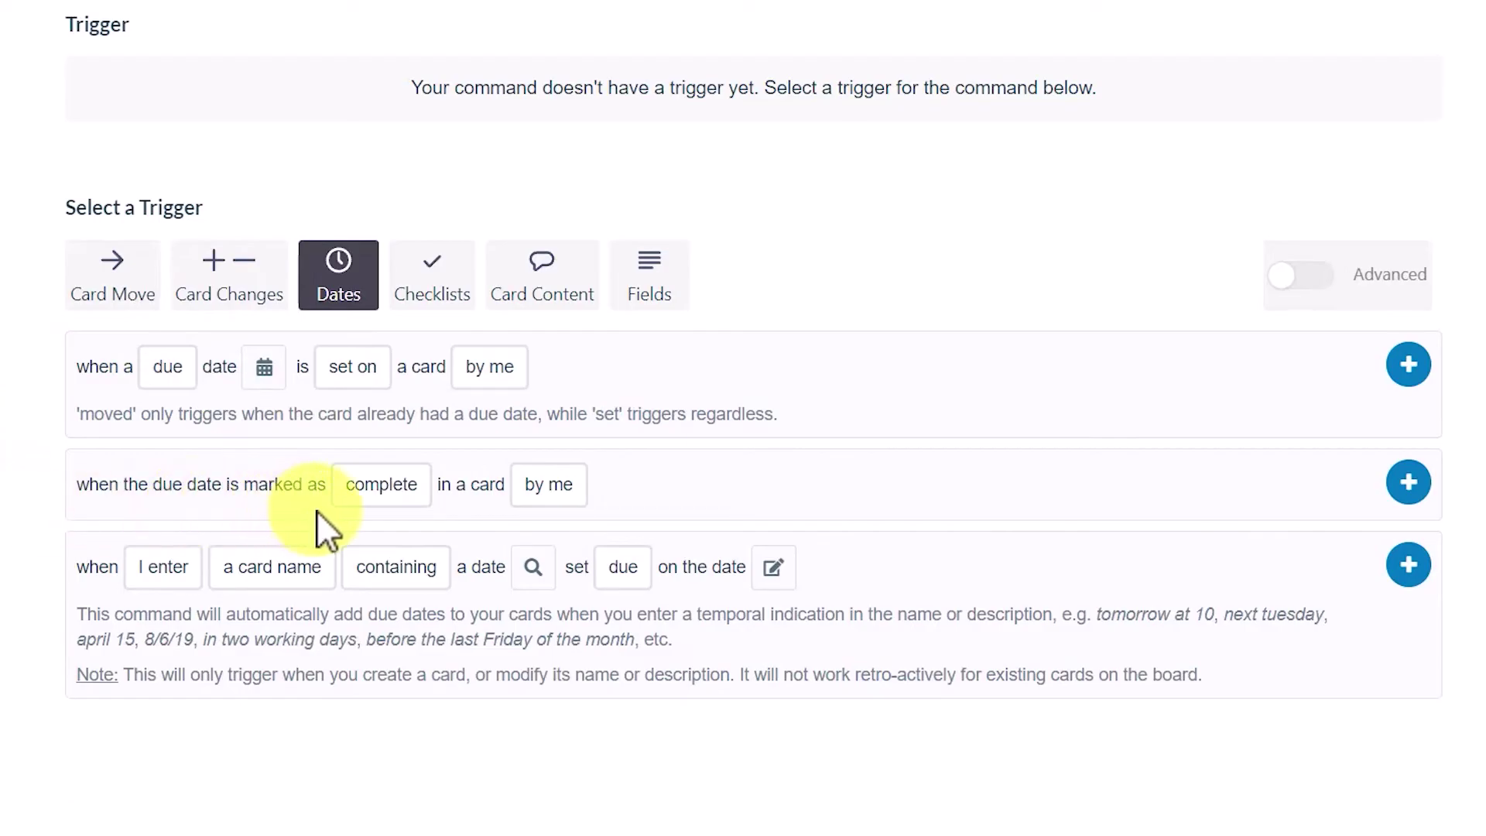
left_click(378, 494)
left_click(431, 526)
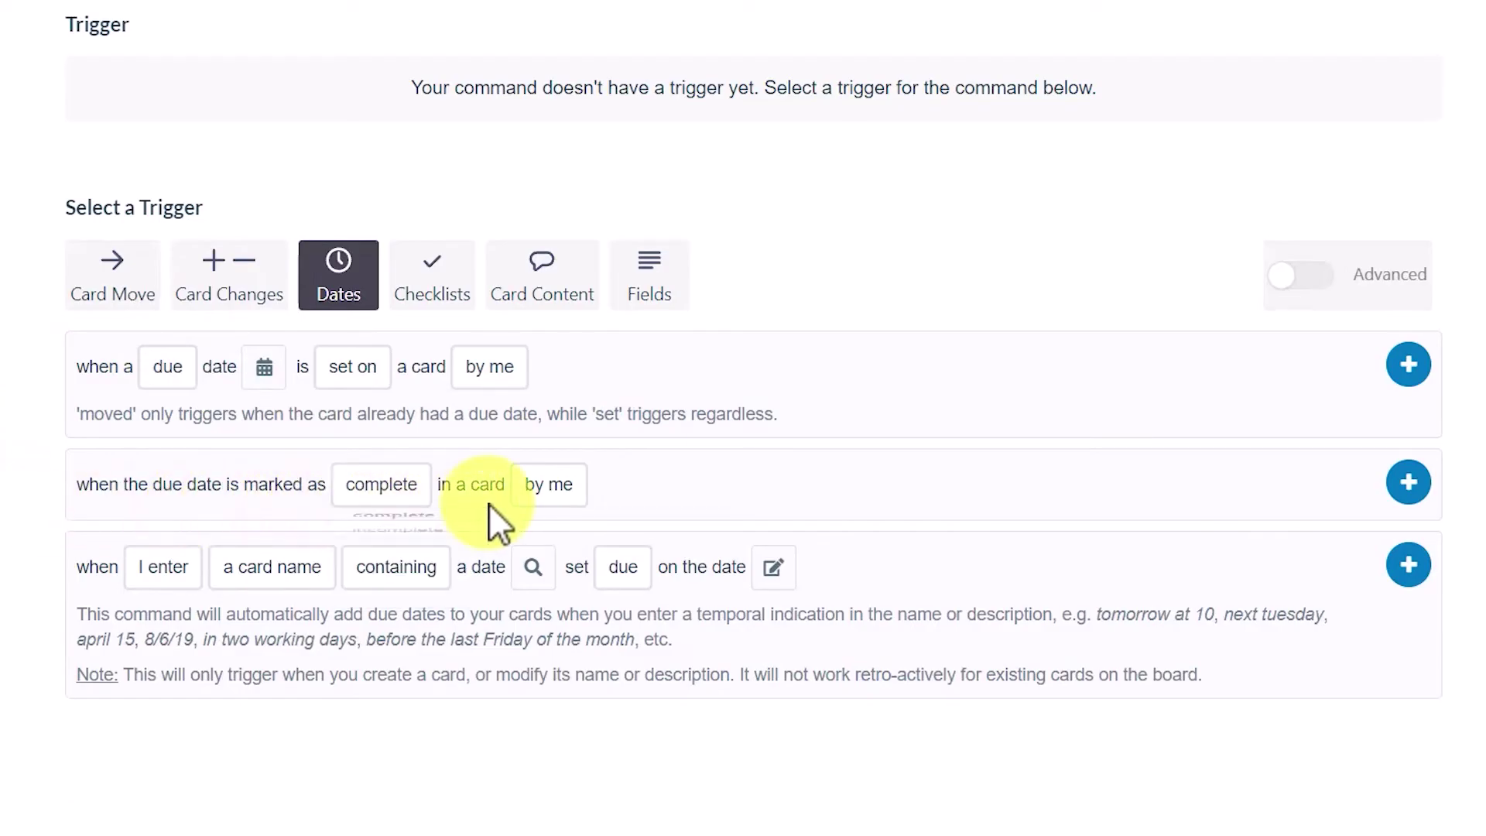
left_click(556, 502)
left_click(574, 583)
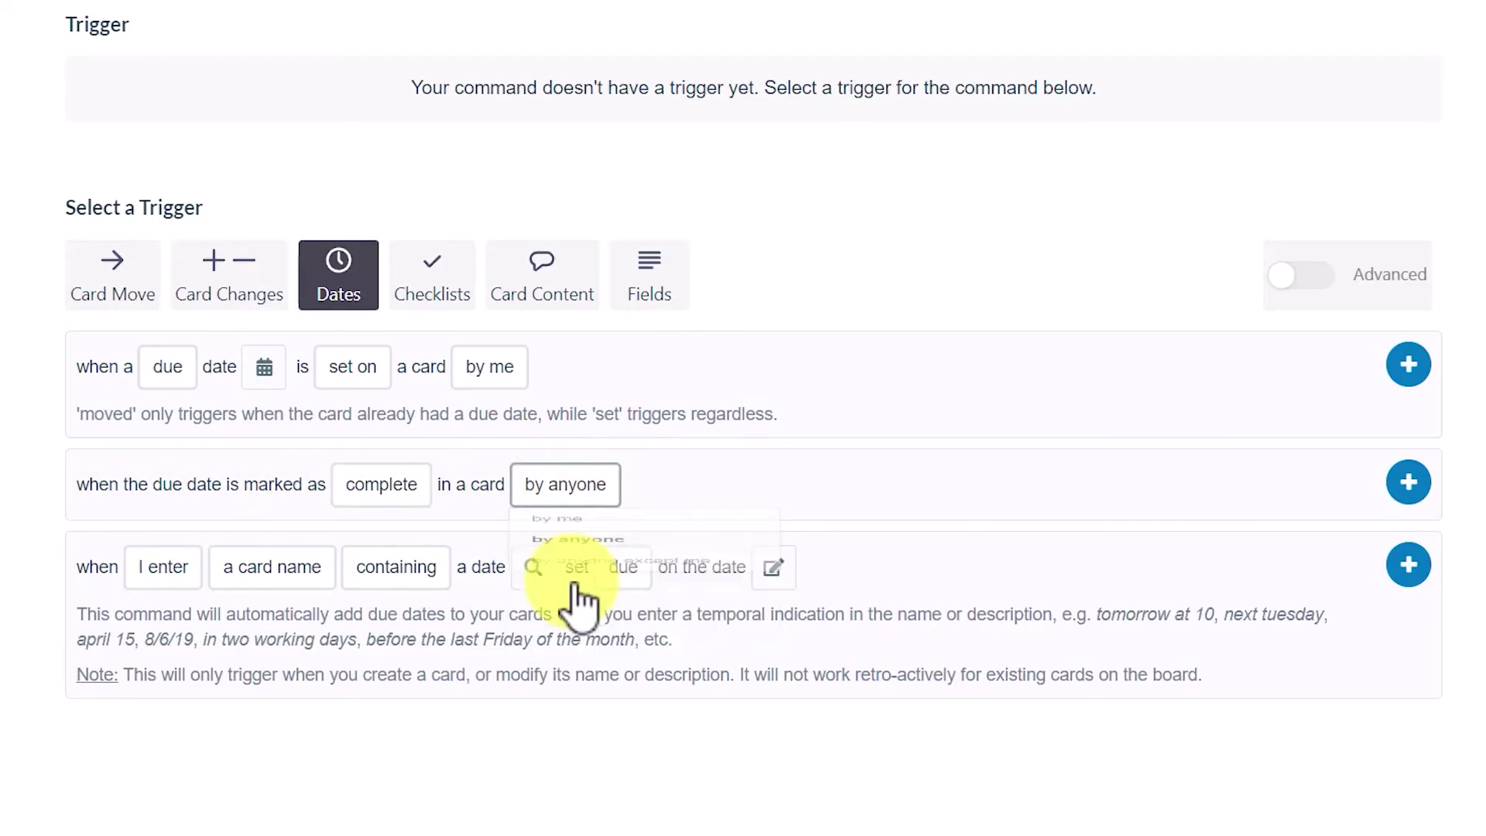
left_click(1409, 484)
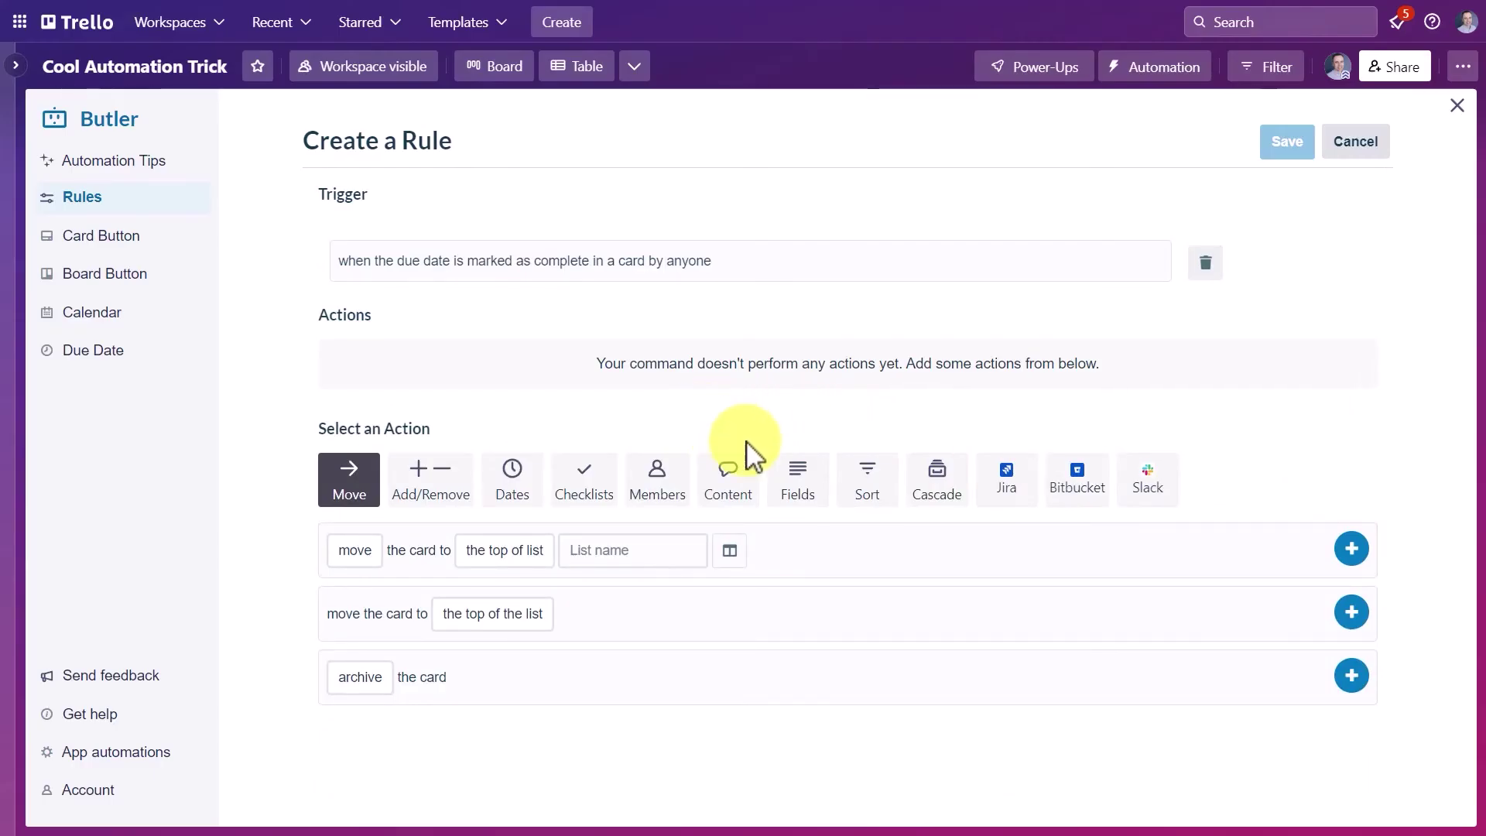
Step: Add the Cascade action 'for each card linked in the attachments' to the rule
left_click(950, 494)
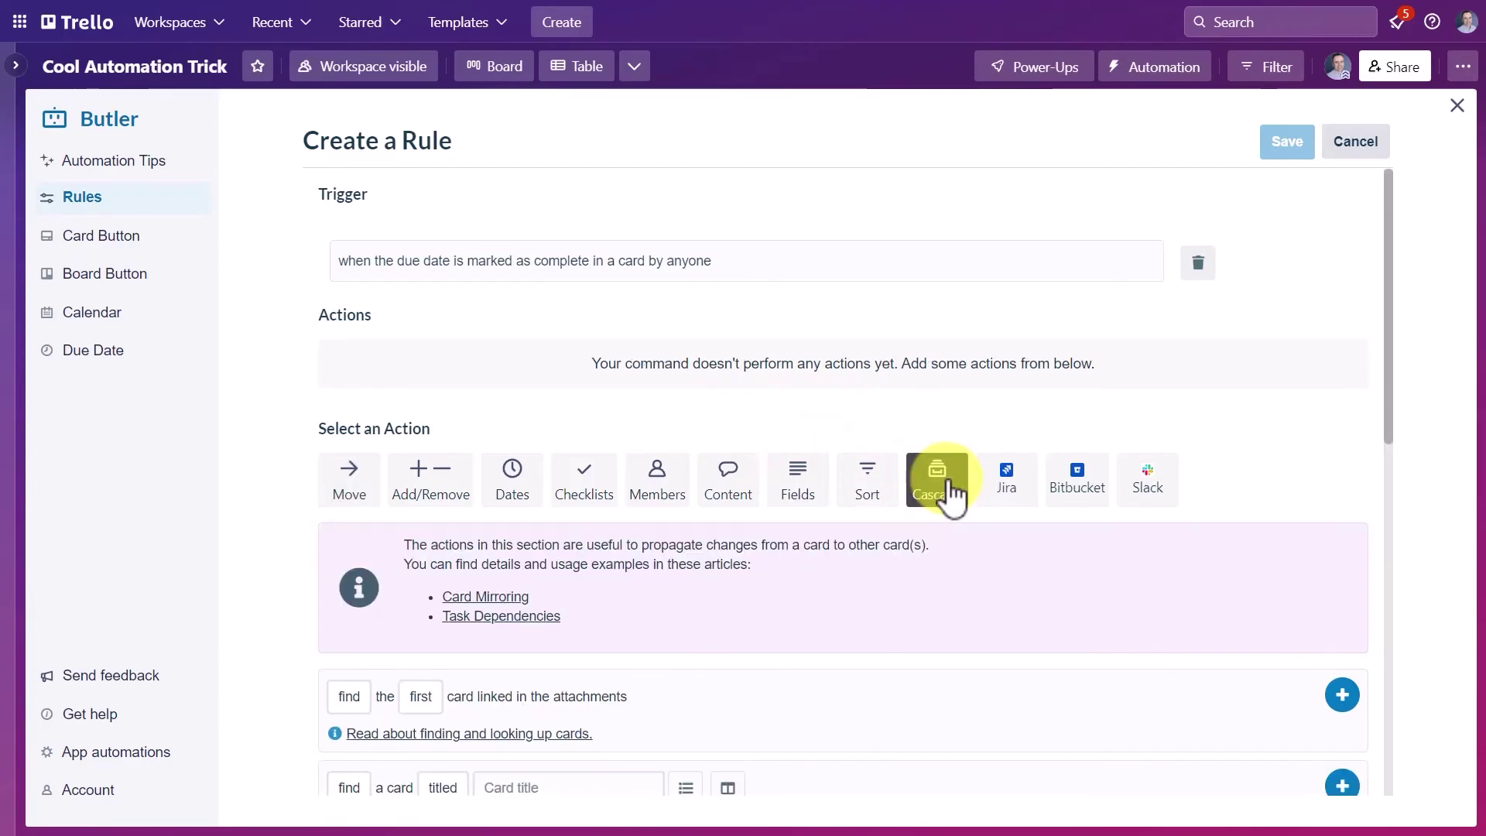
scroll(475, 565, "down", 6)
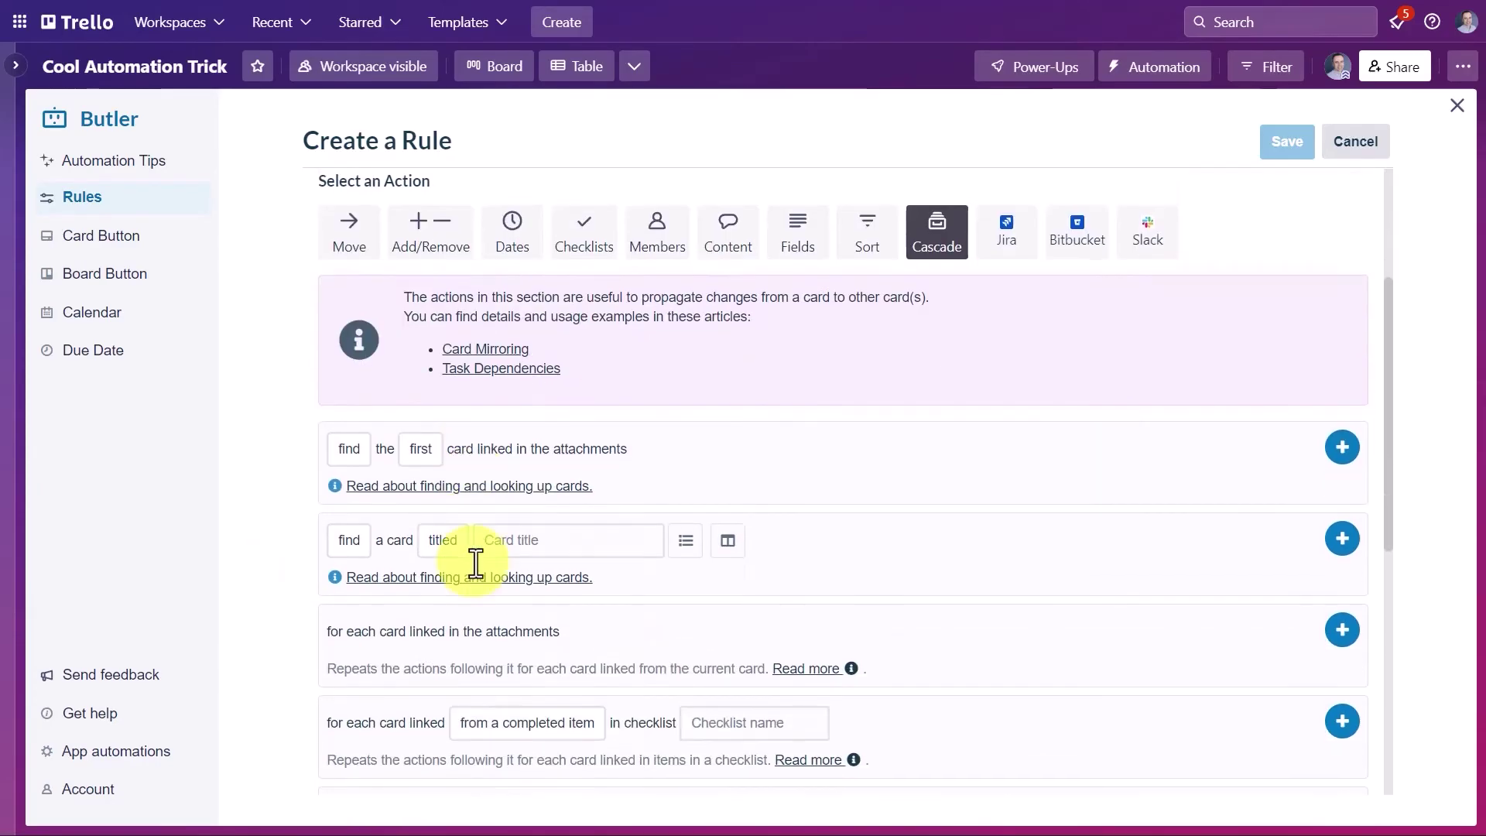
left_click(545, 524)
left_click(500, 440)
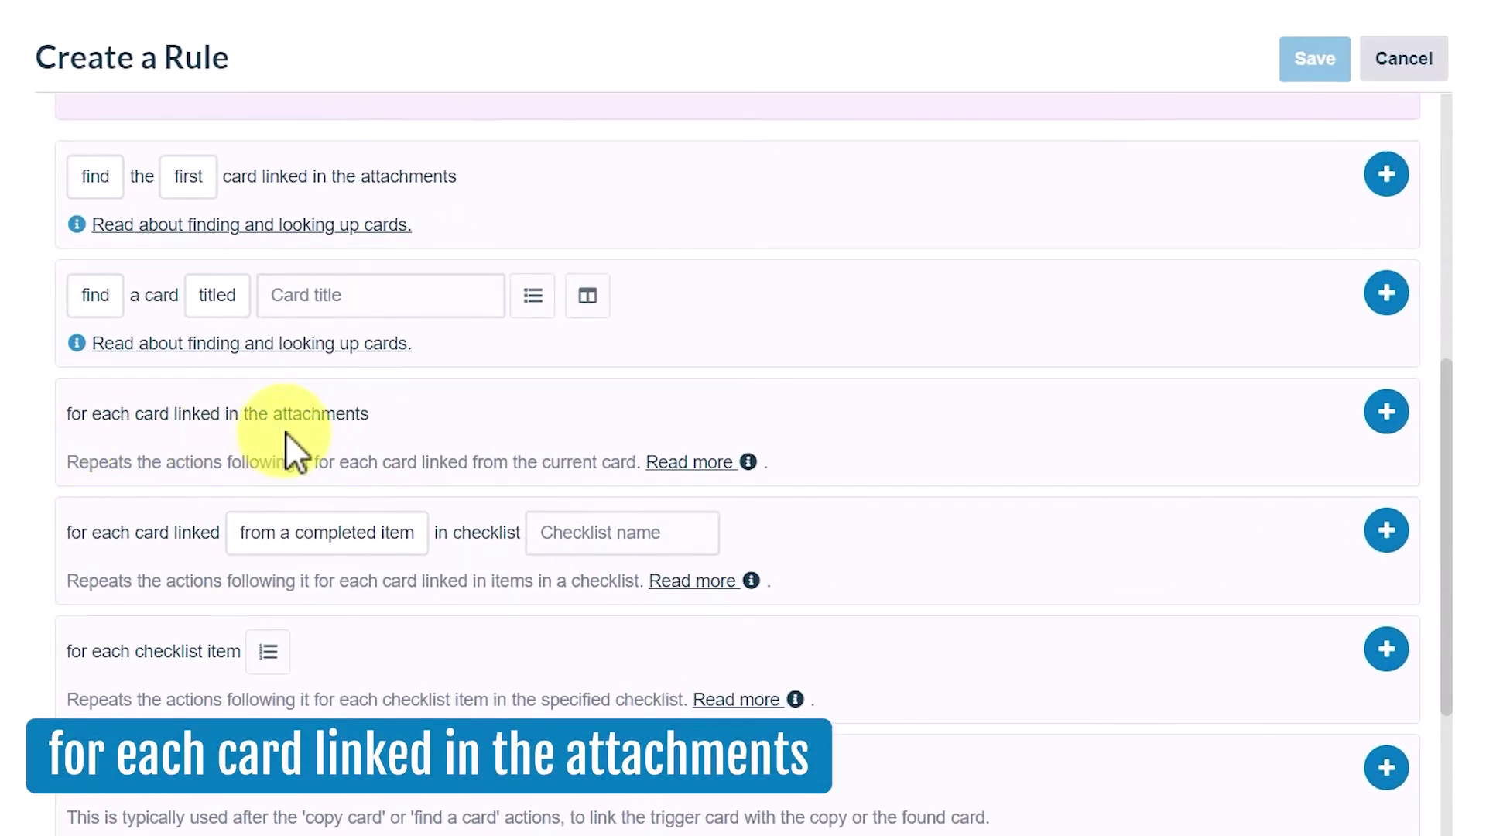
left_click(1386, 413)
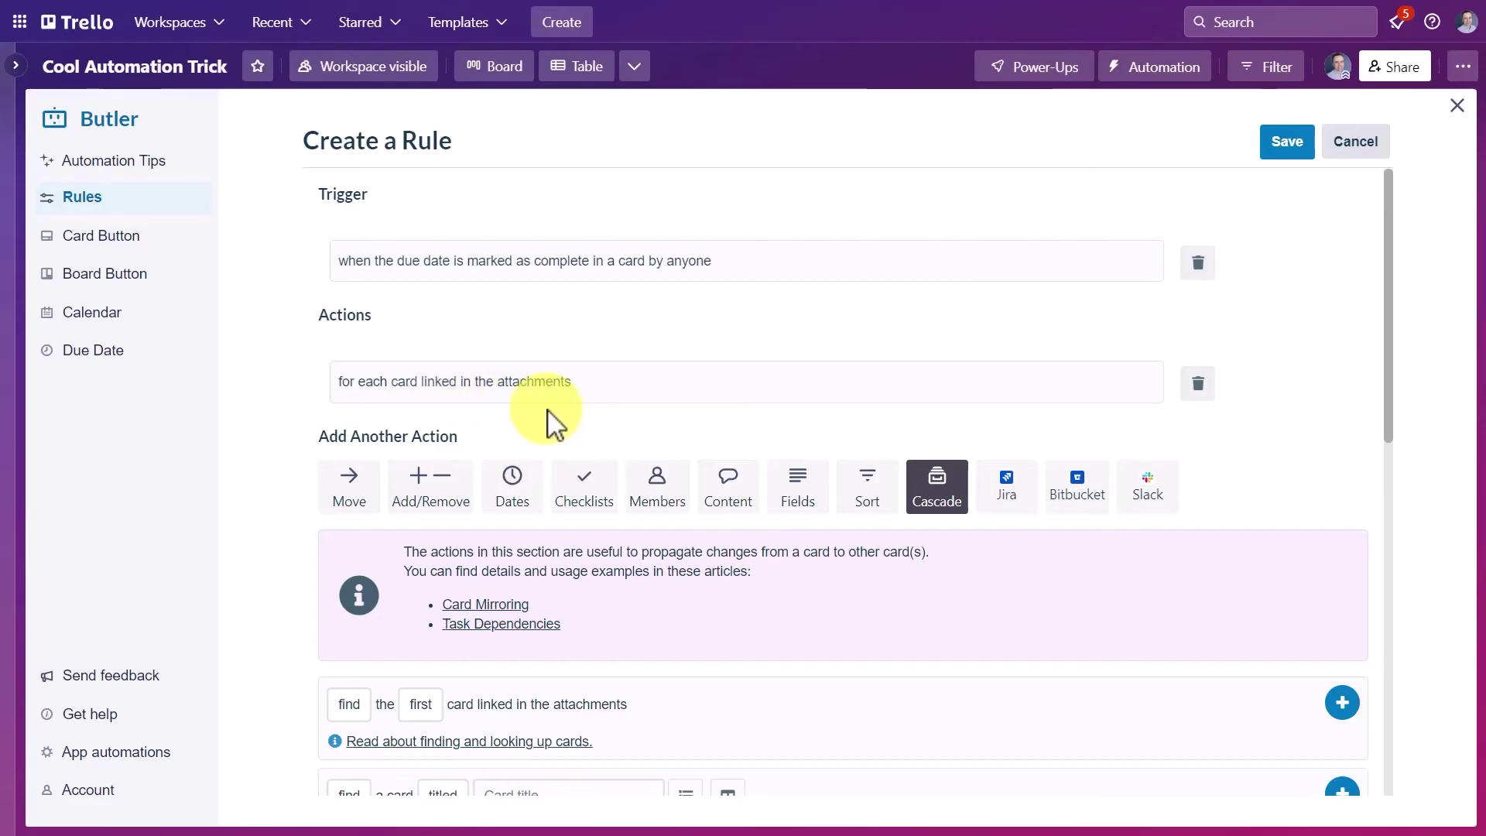
left_click(595, 496)
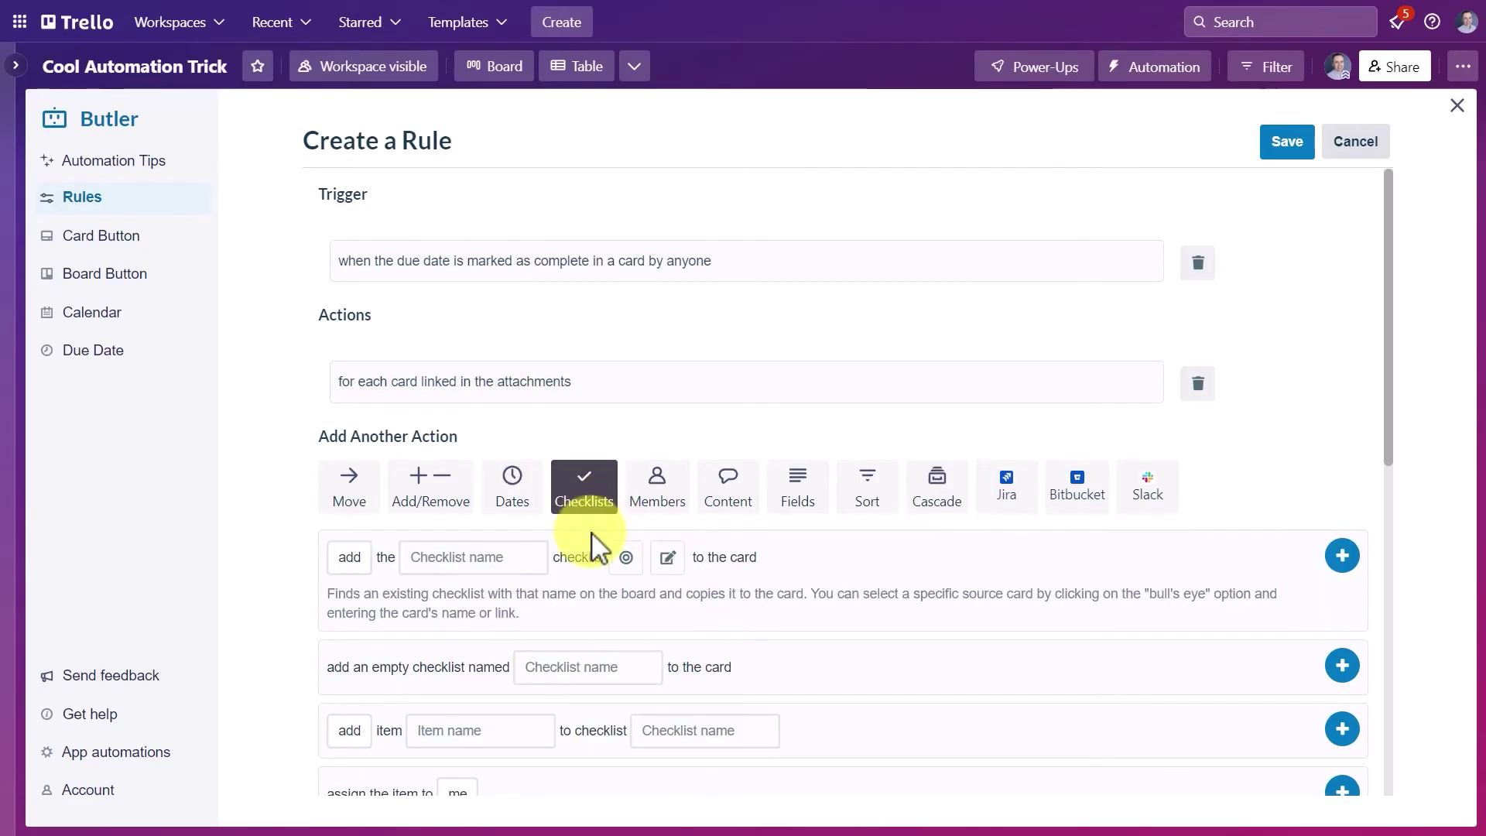
Step: Enter {triggercardlink} as the item to check in the Checklists action
scroll(600, 553, "down", 10)
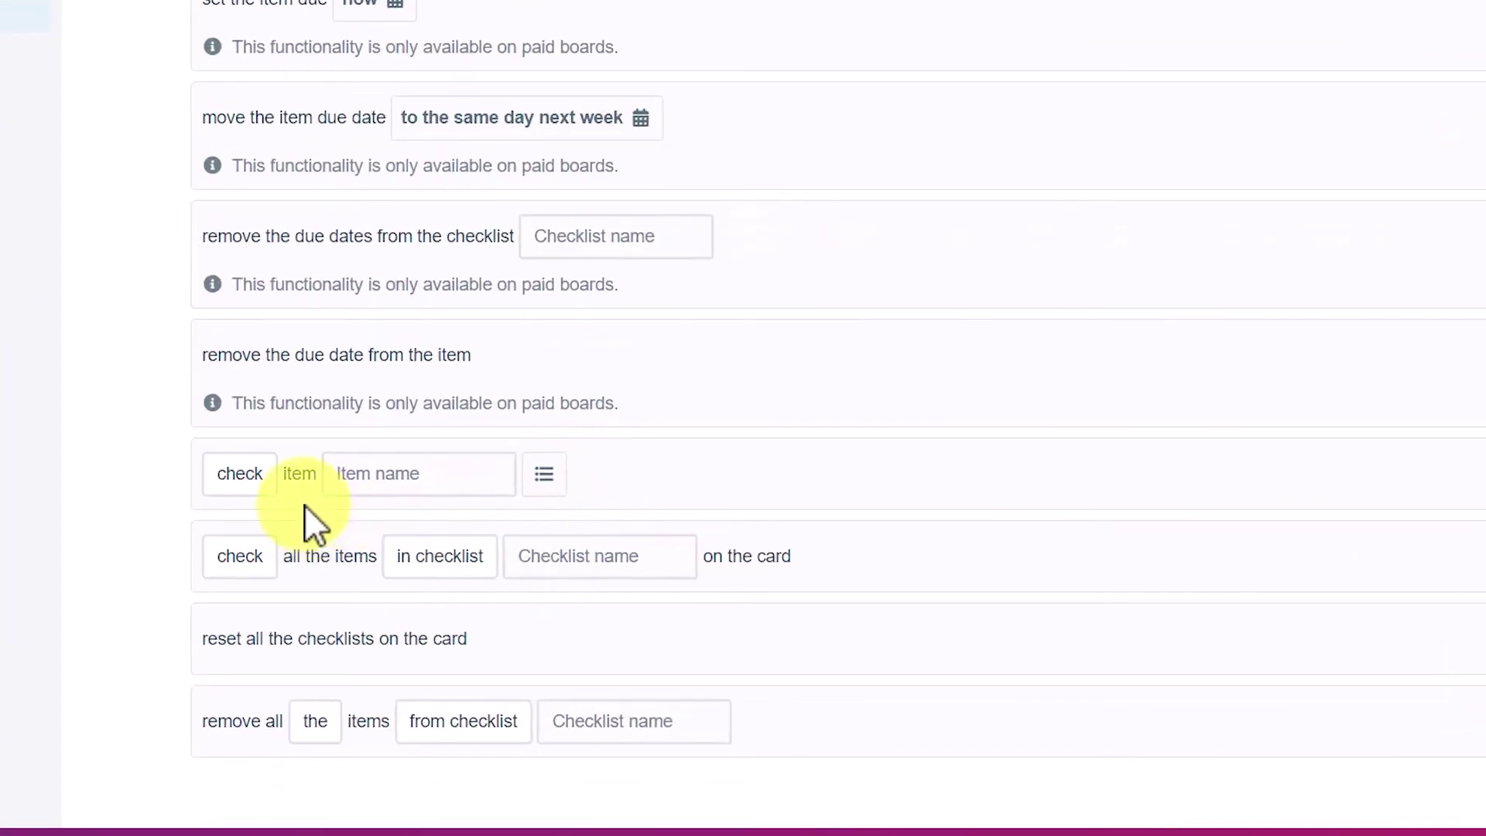
left_click(391, 480)
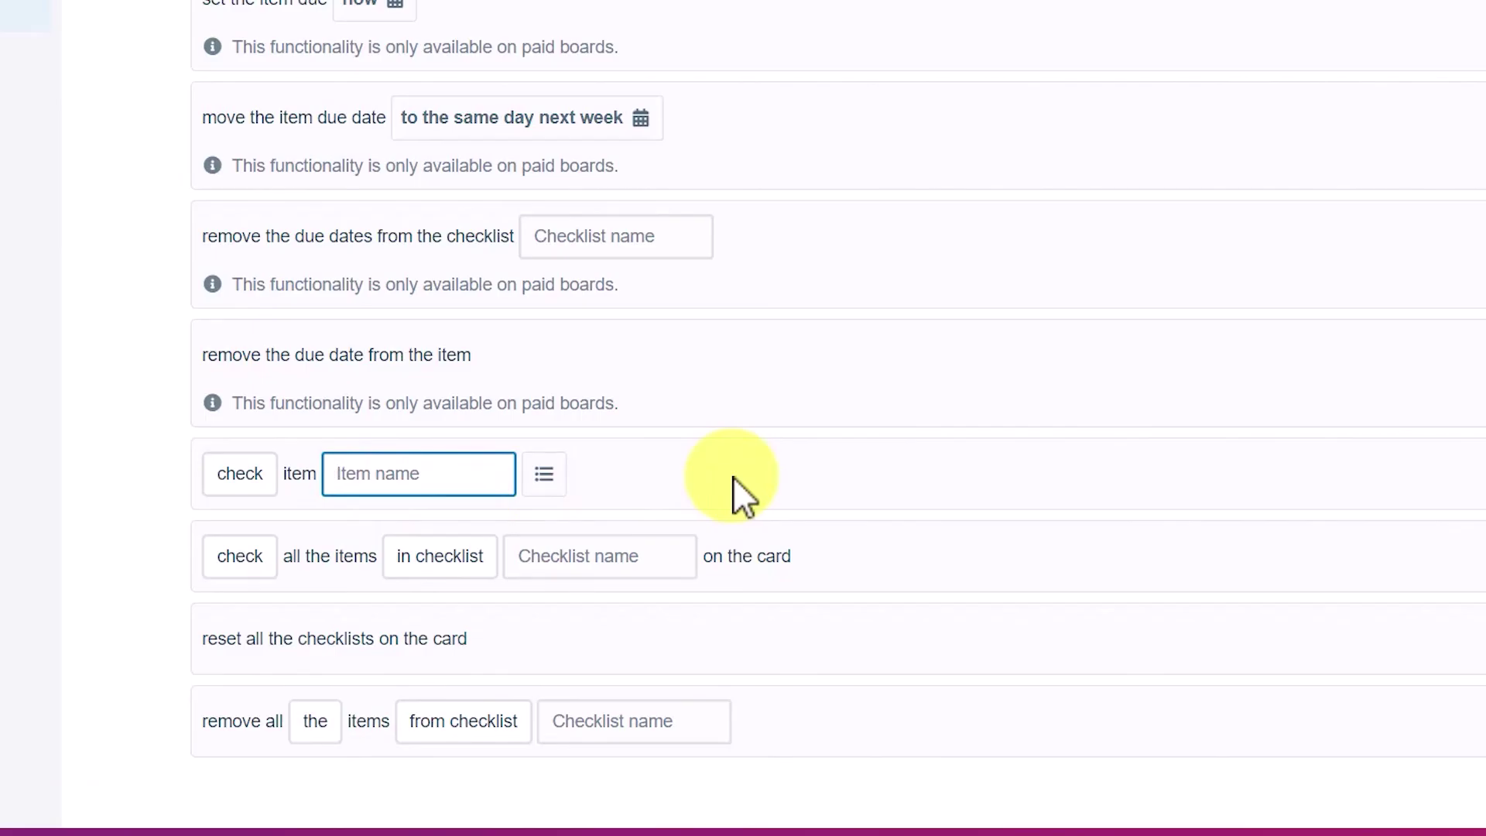
type("{triggercardlink")
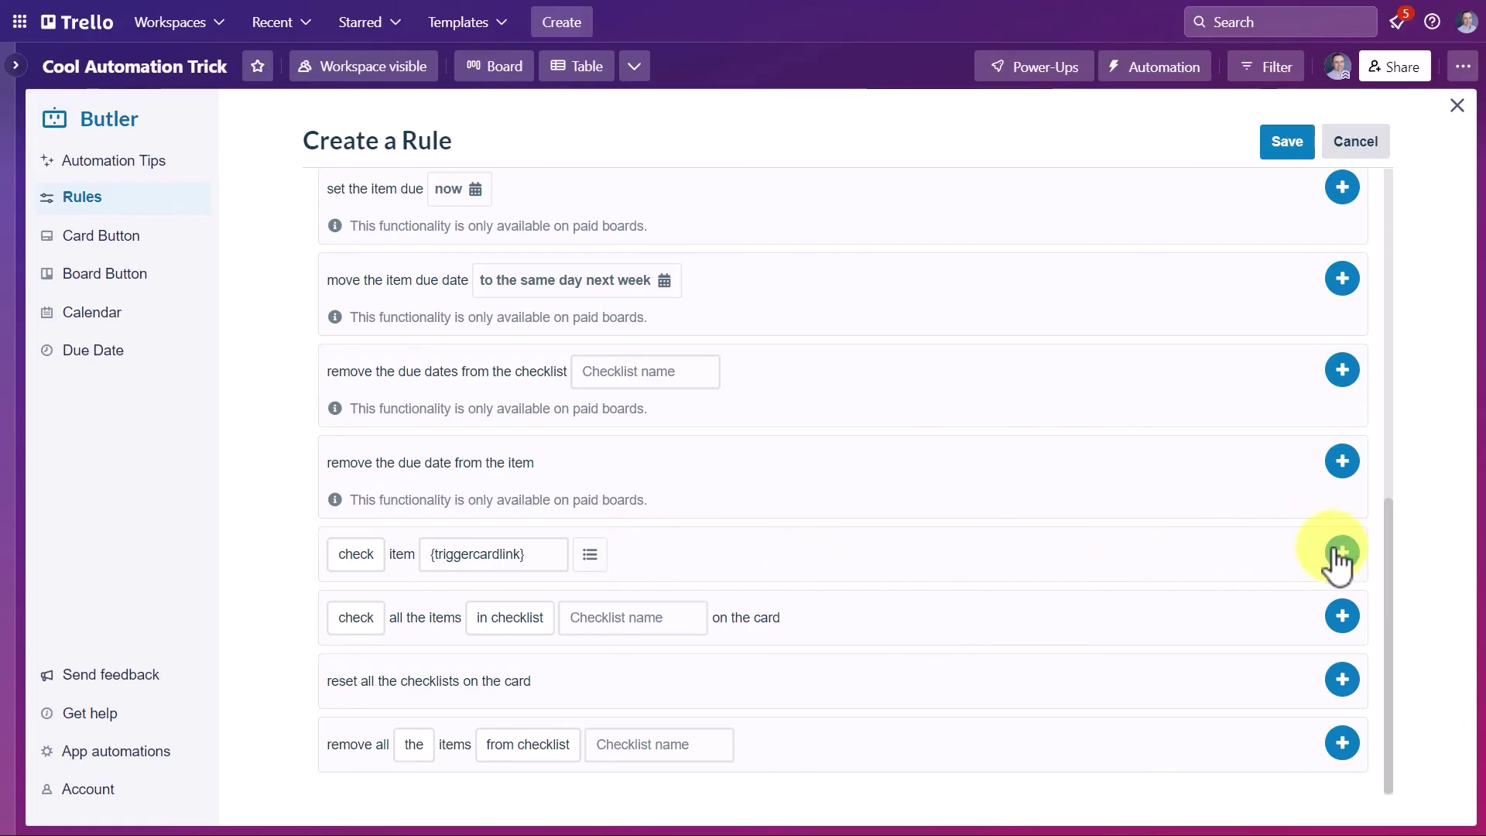
Step: Limit the check to the Sub-Tasks checklist, add the action, and save the rule
left_click(592, 555)
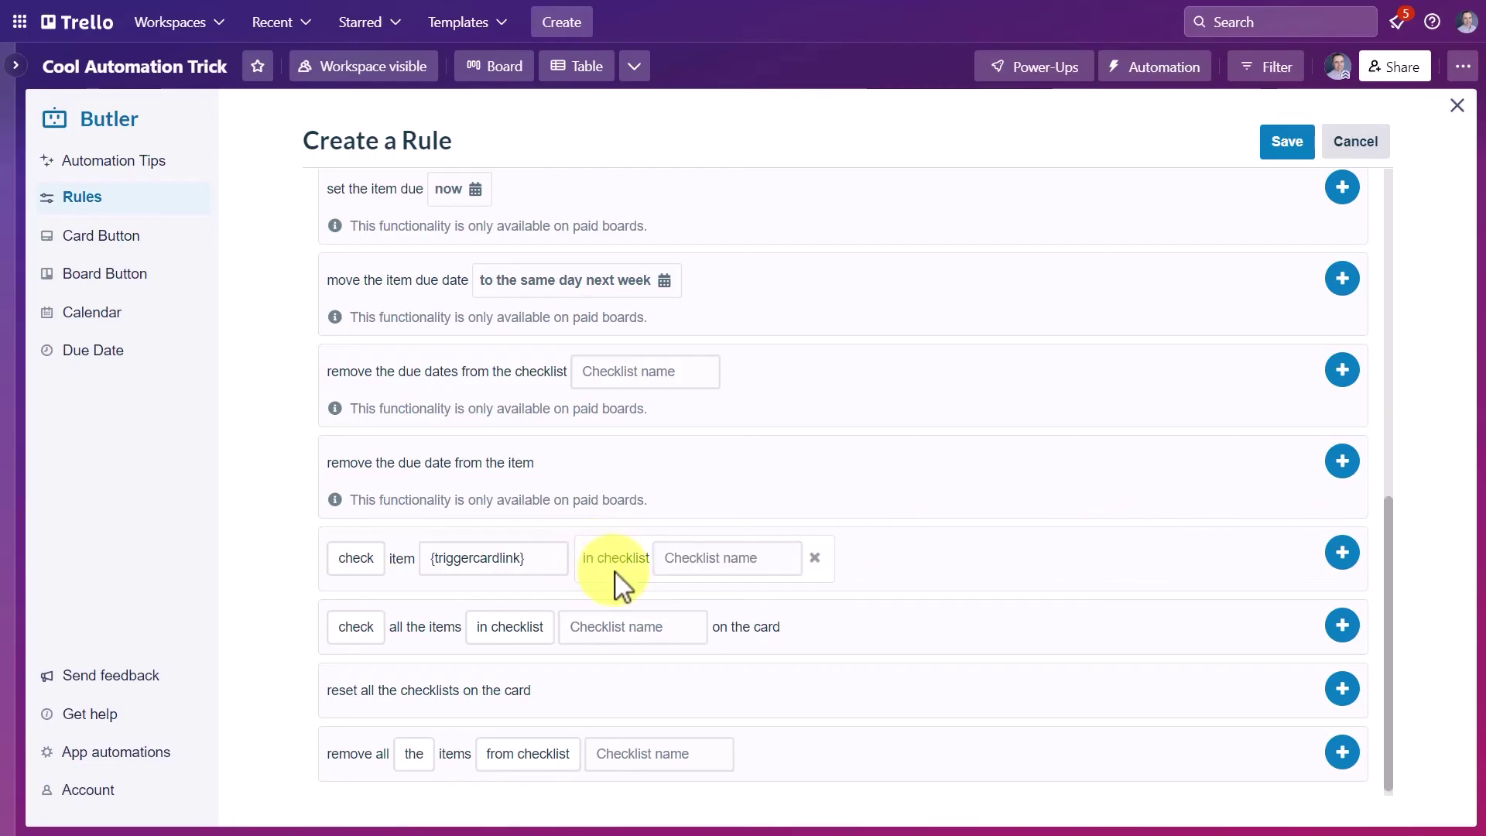
left_click(688, 561)
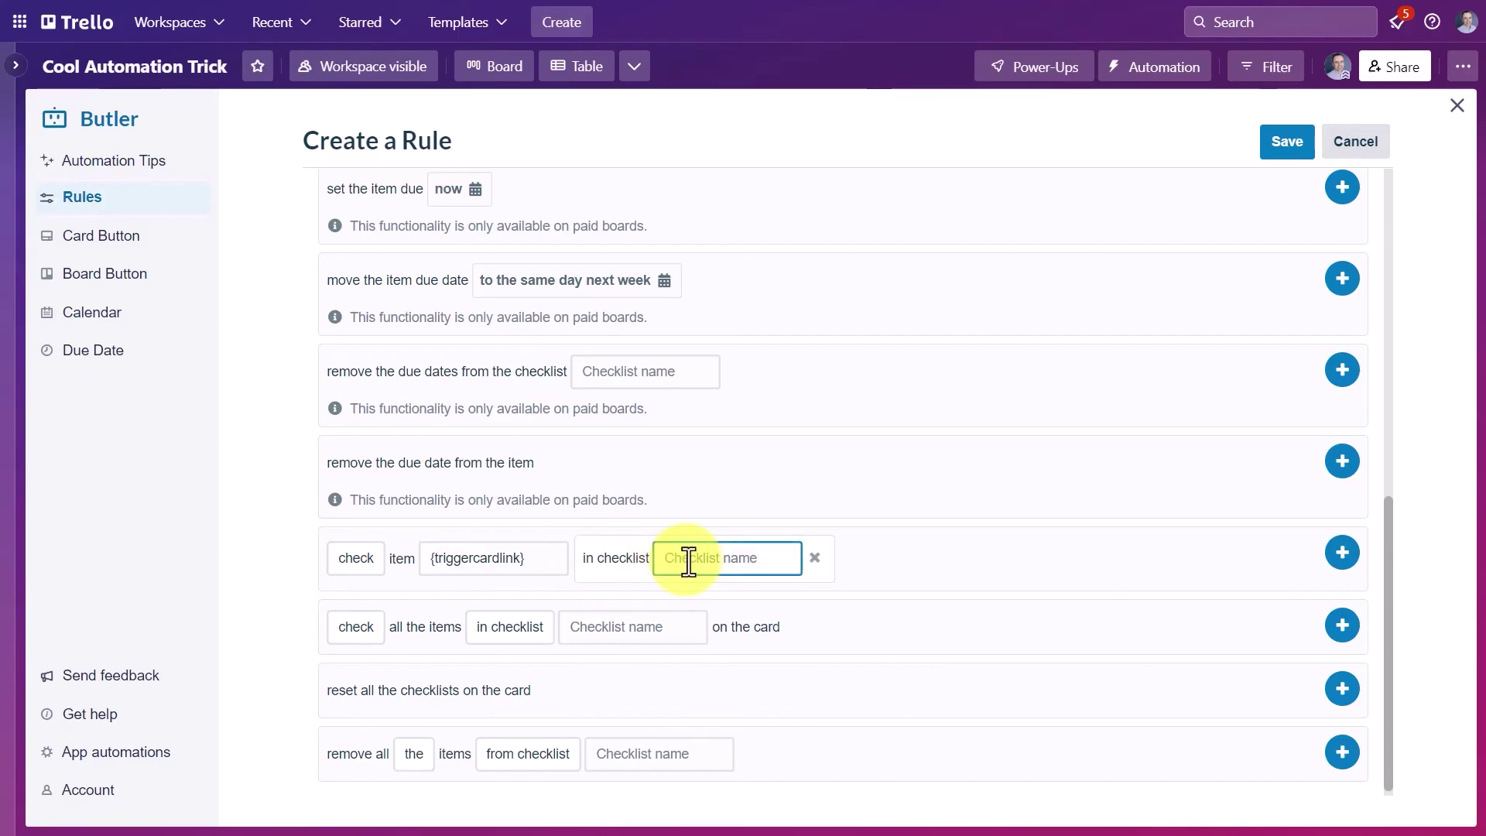
type("Sub-Tasks")
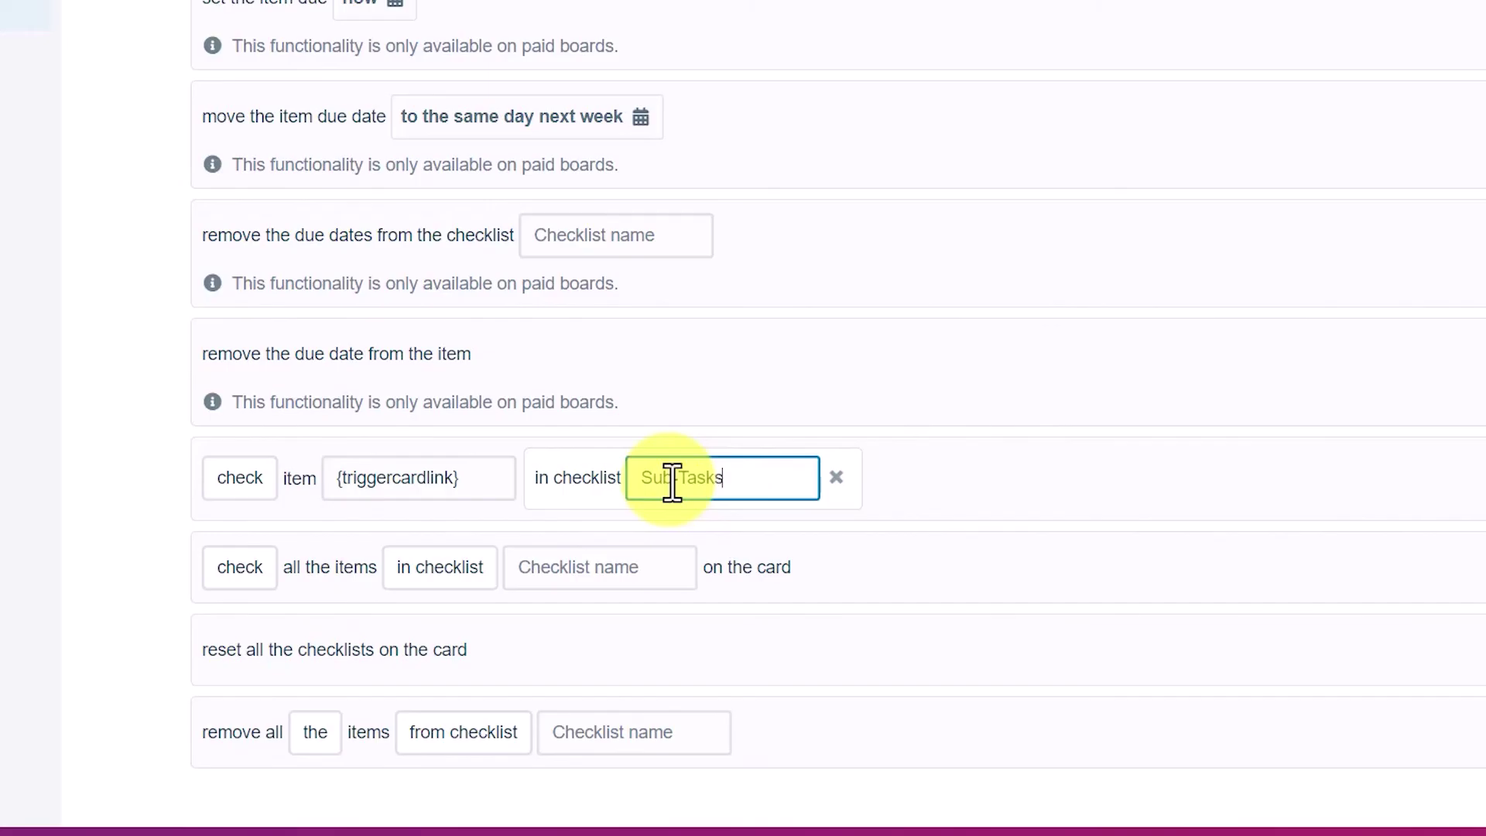
left_click(936, 471)
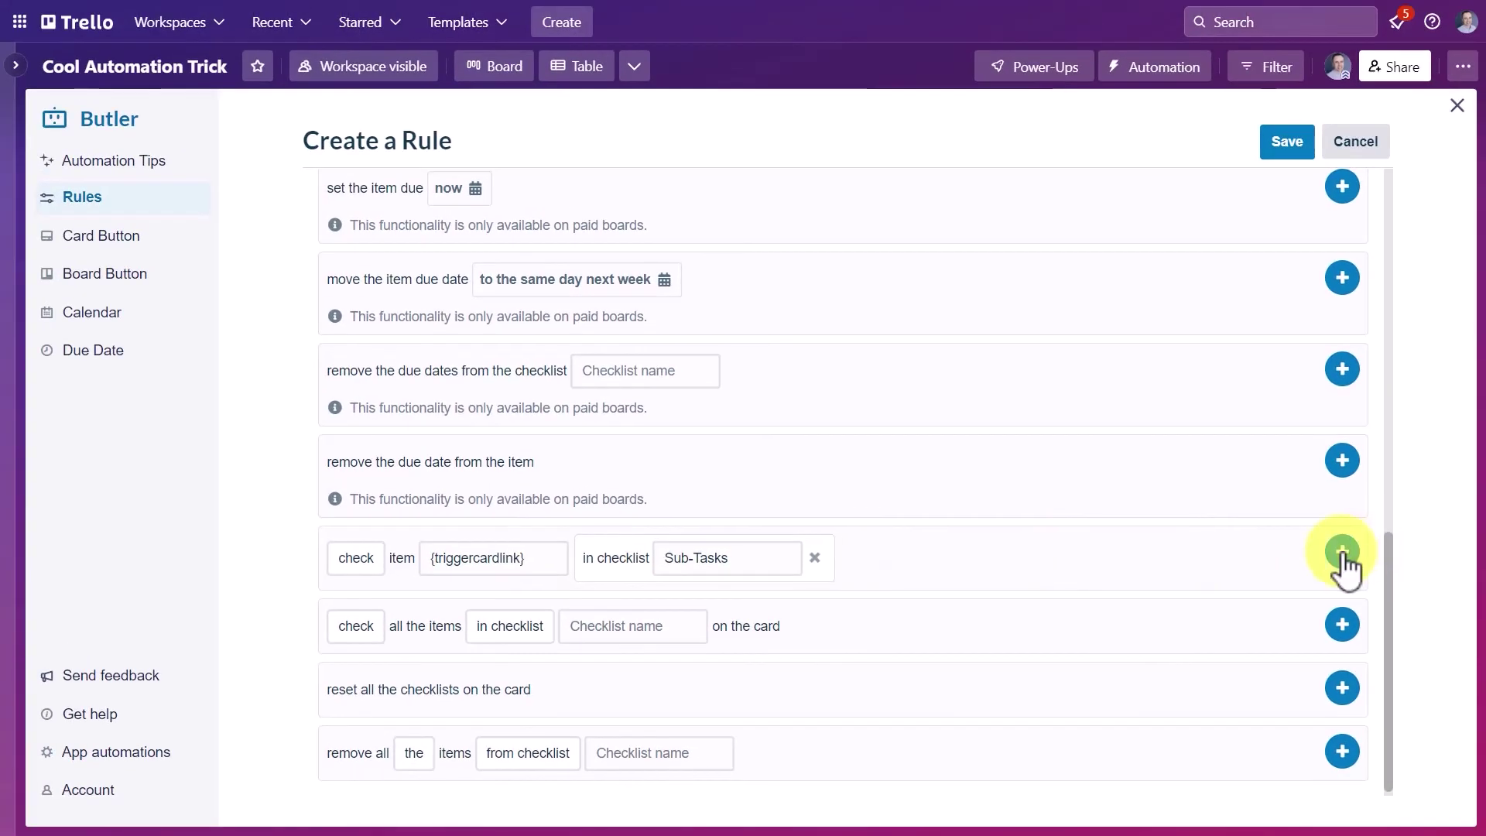
left_click(1343, 553)
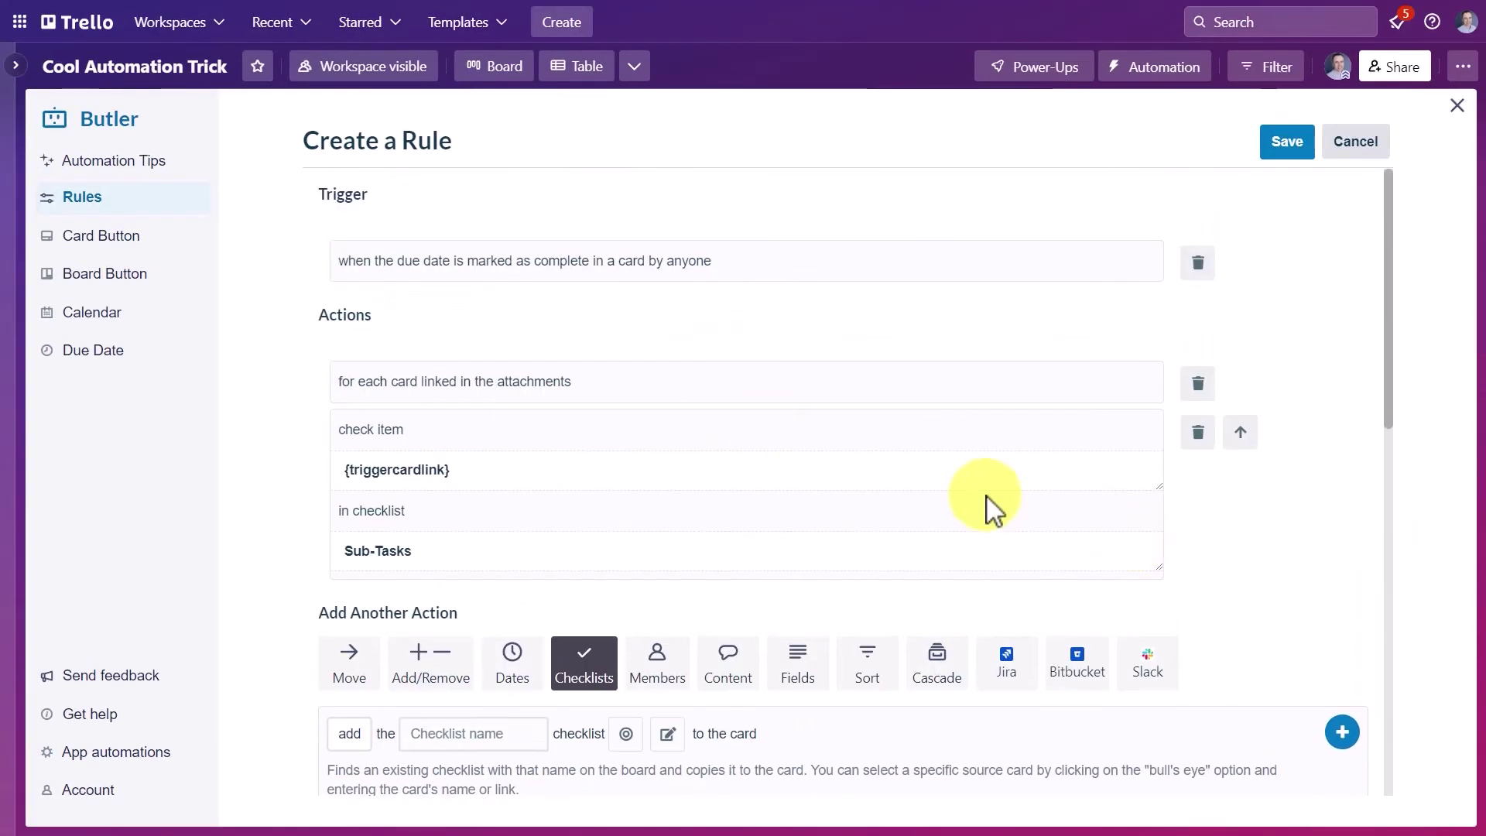
left_click(1285, 144)
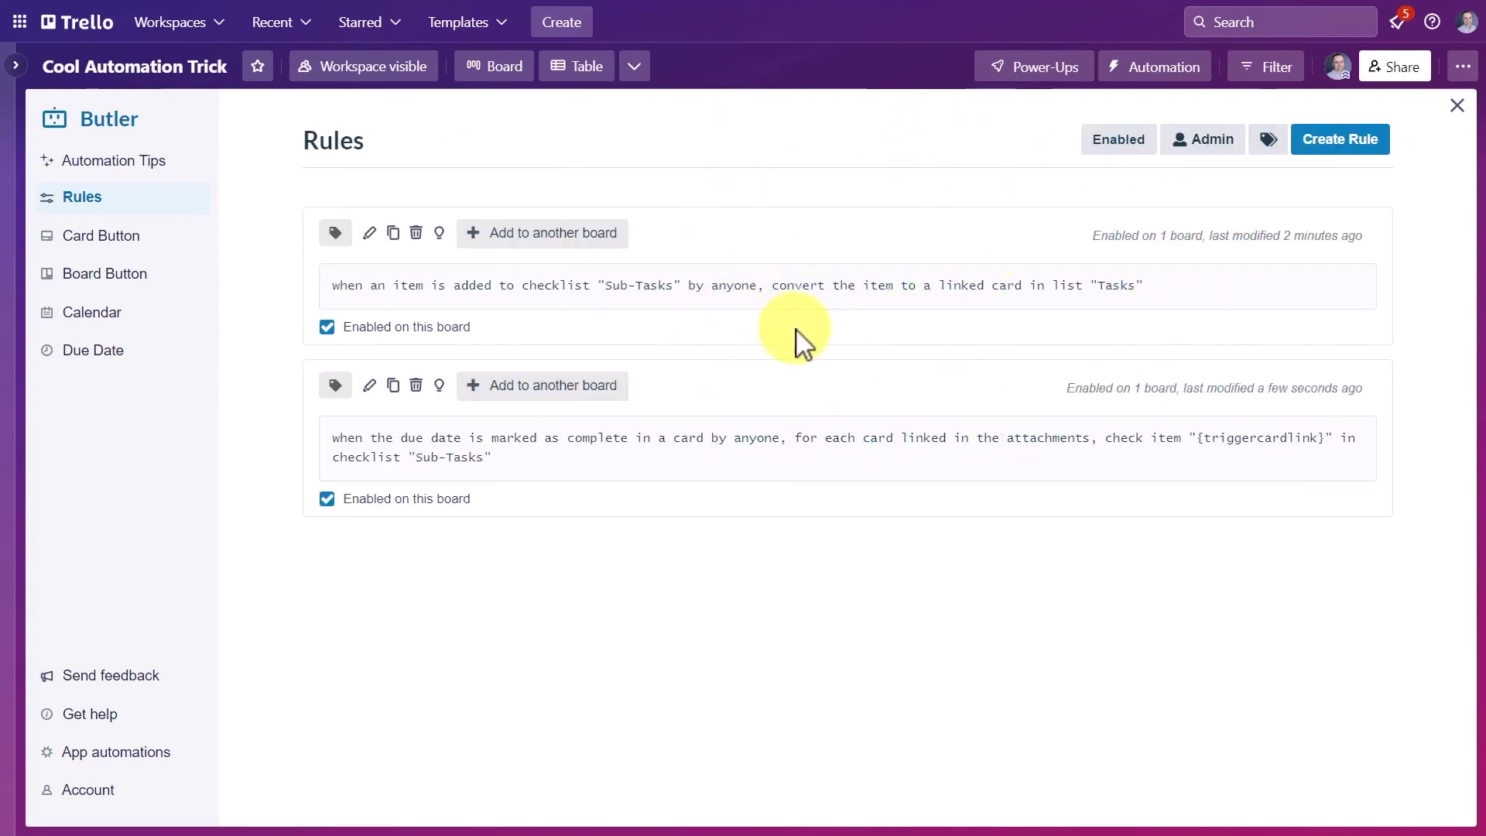
Step: Leave Butler and add Task A to Client Project's Sub-Tasks checklist
left_click(1458, 106)
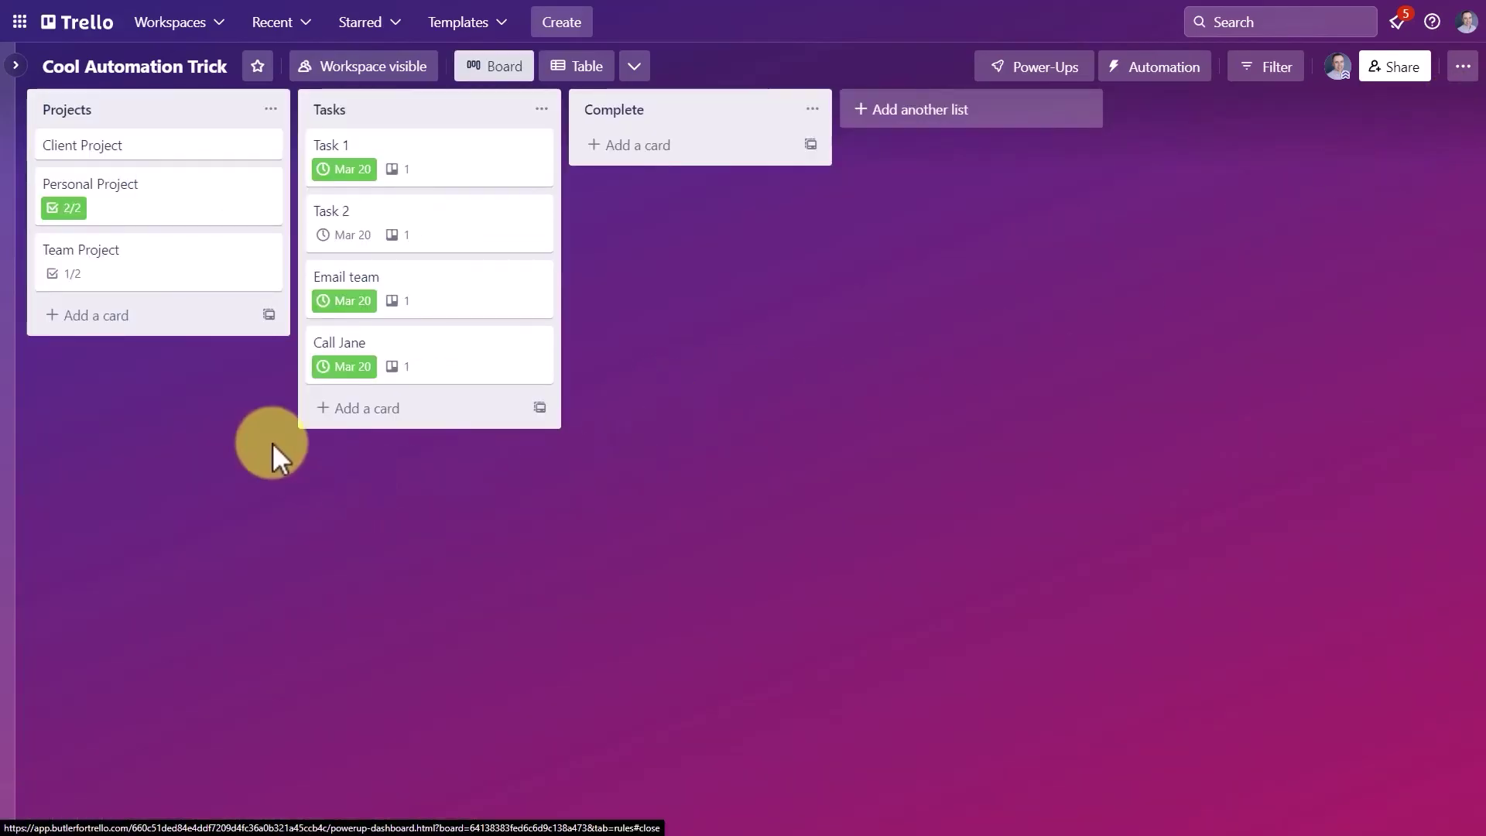
left_click(160, 160)
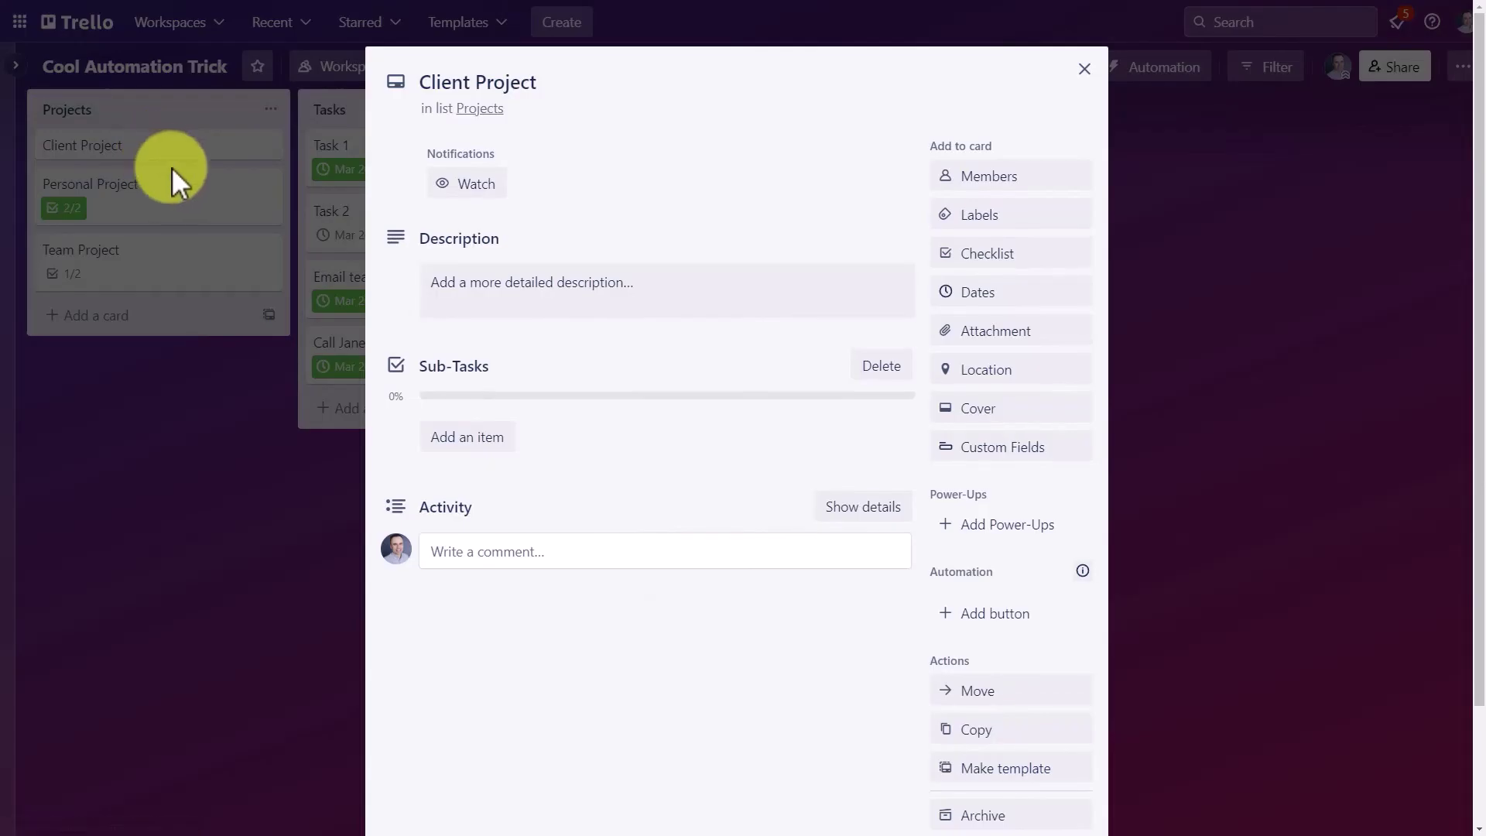
left_click(475, 446)
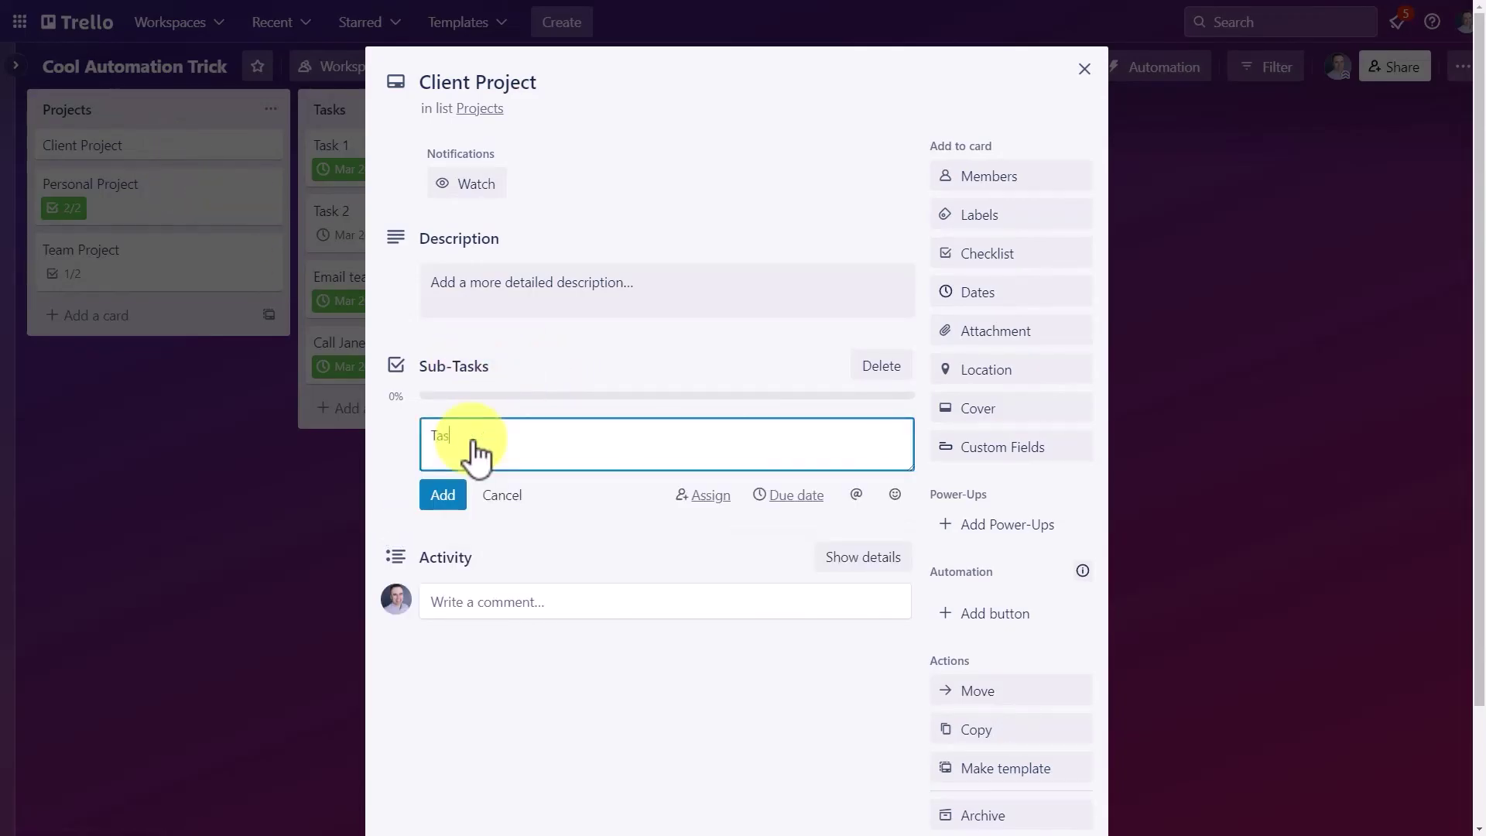
type("Task A")
key("Return")
Step: Add Task B to the checklist, then open the linked Task A card
type("Task")
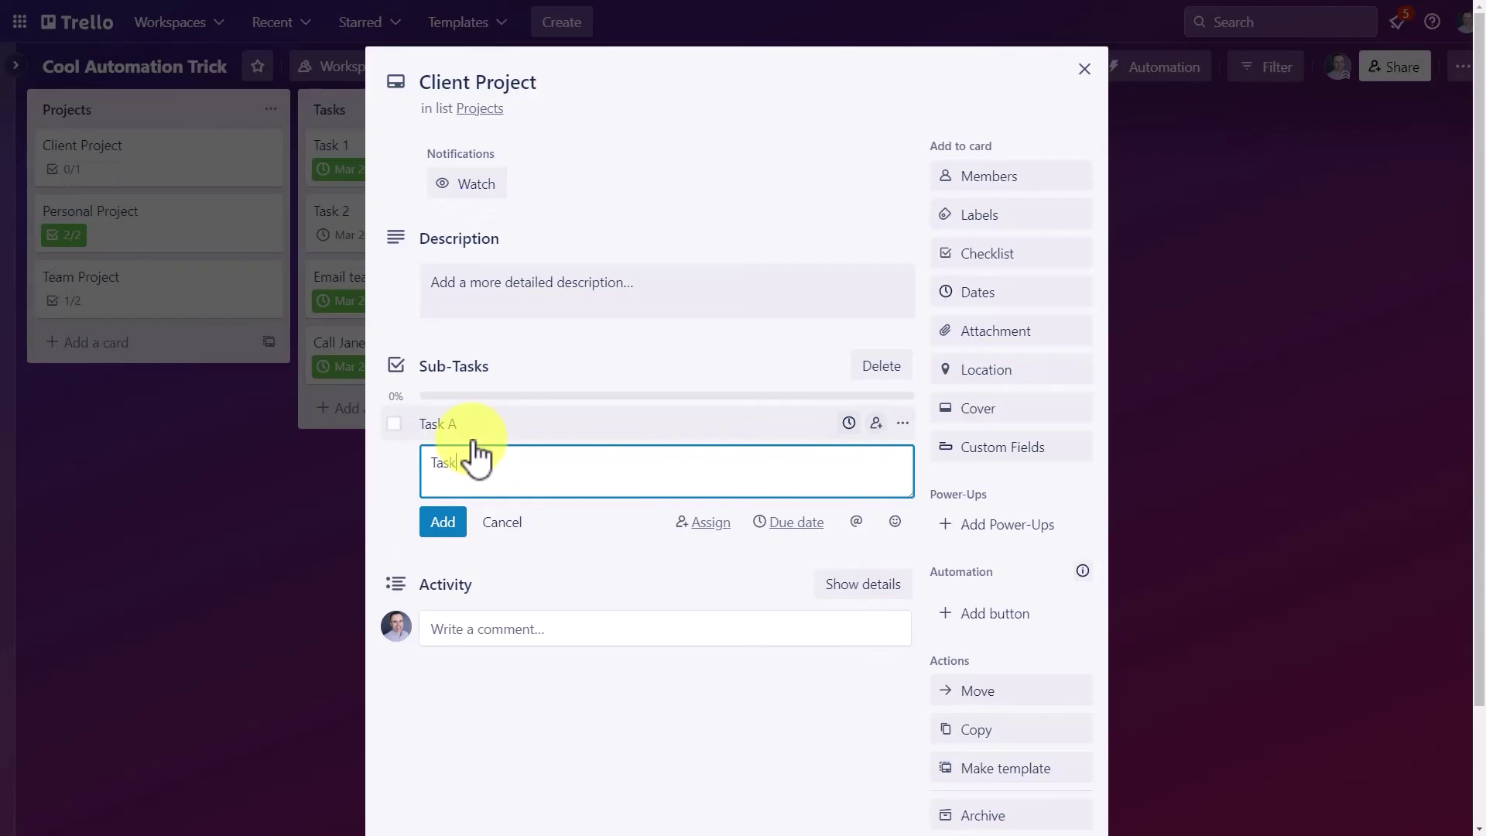
type(" B")
key("Return")
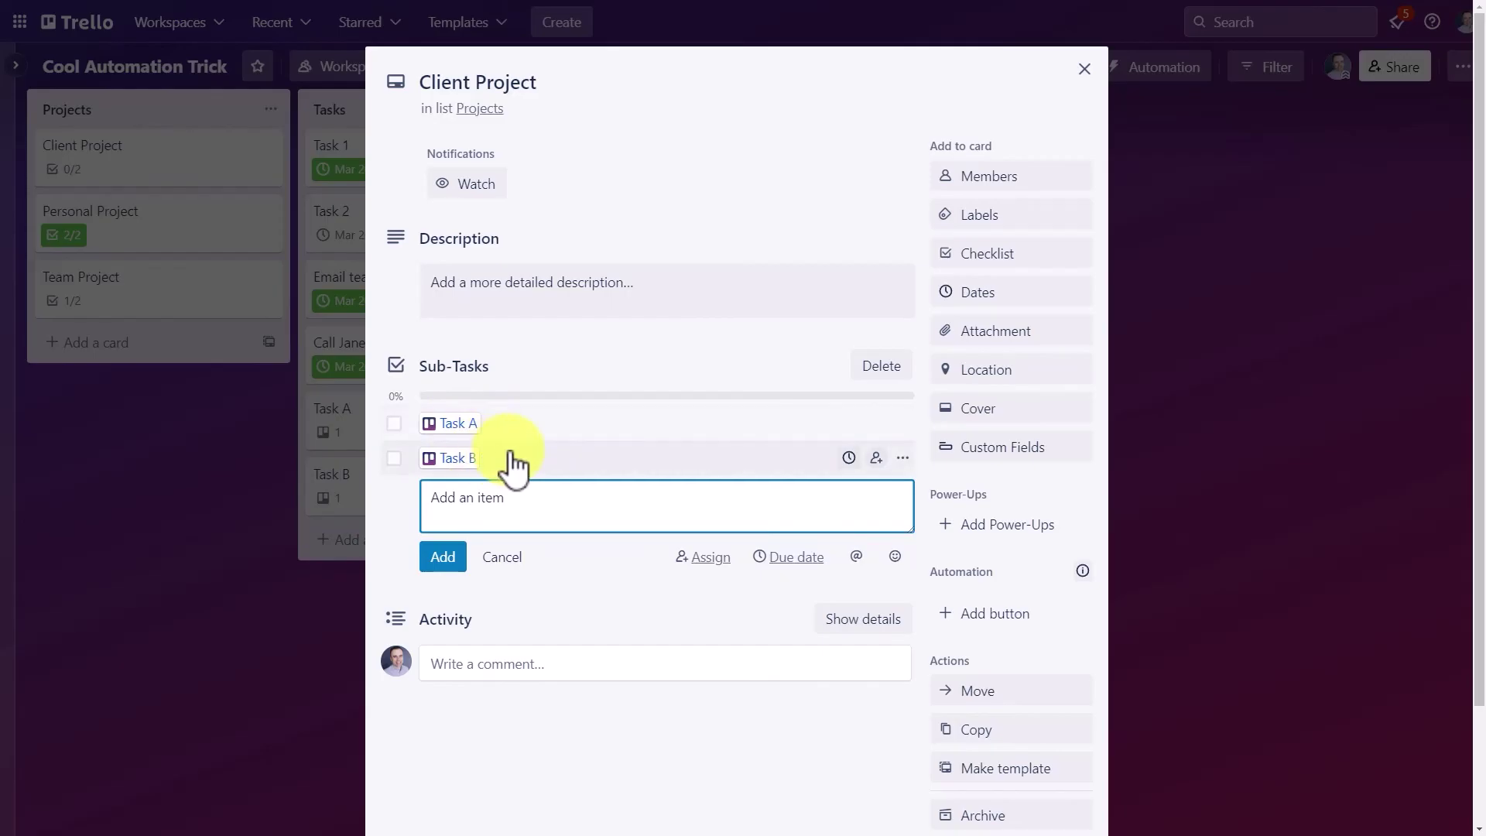
left_click(465, 427)
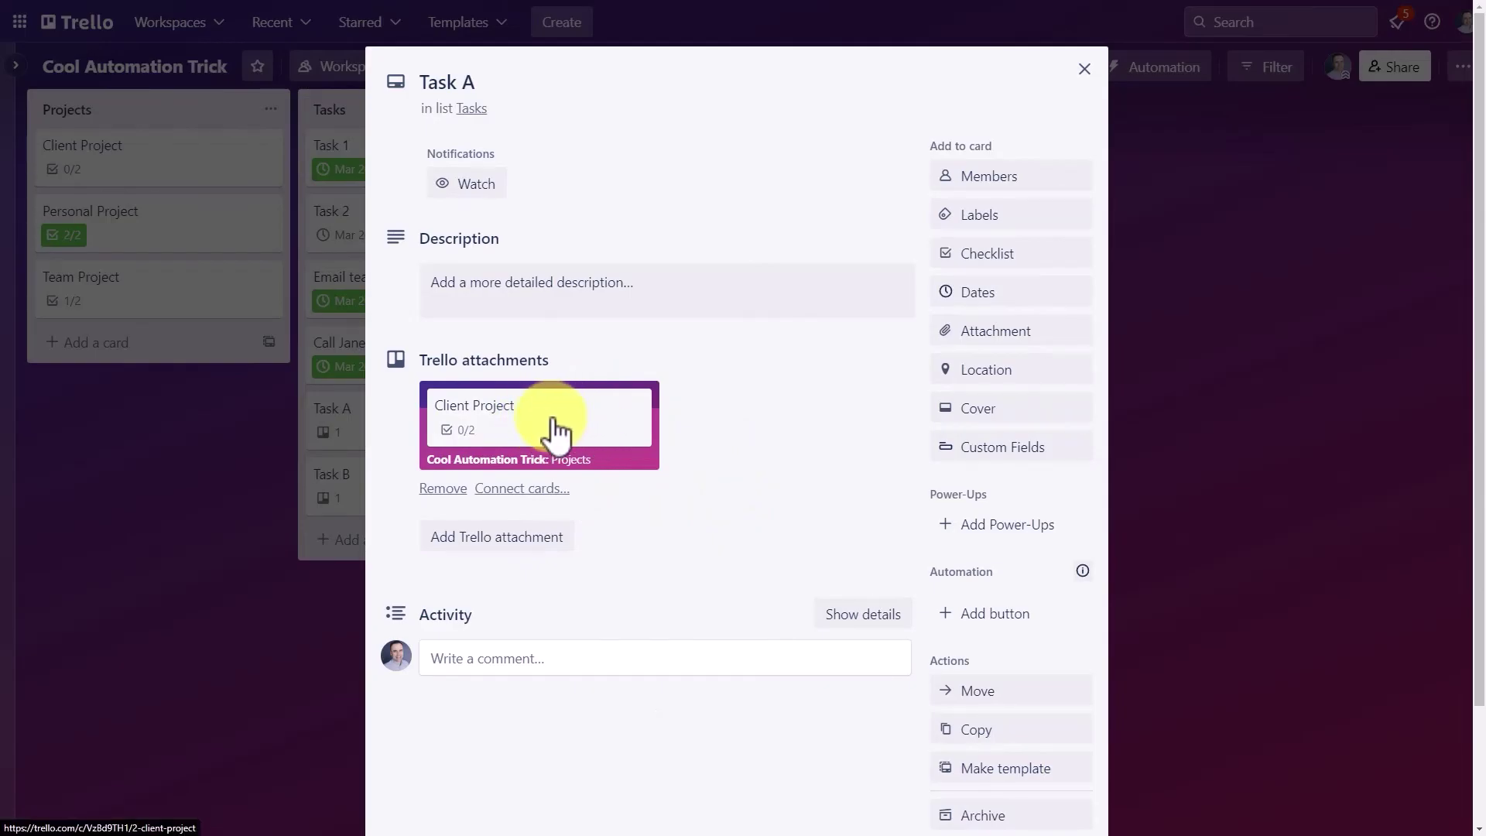
Step: Give Task A a March 30 due date, mark it complete, and confirm Client Project's Sub-Tasks shows 1/2
left_click(973, 298)
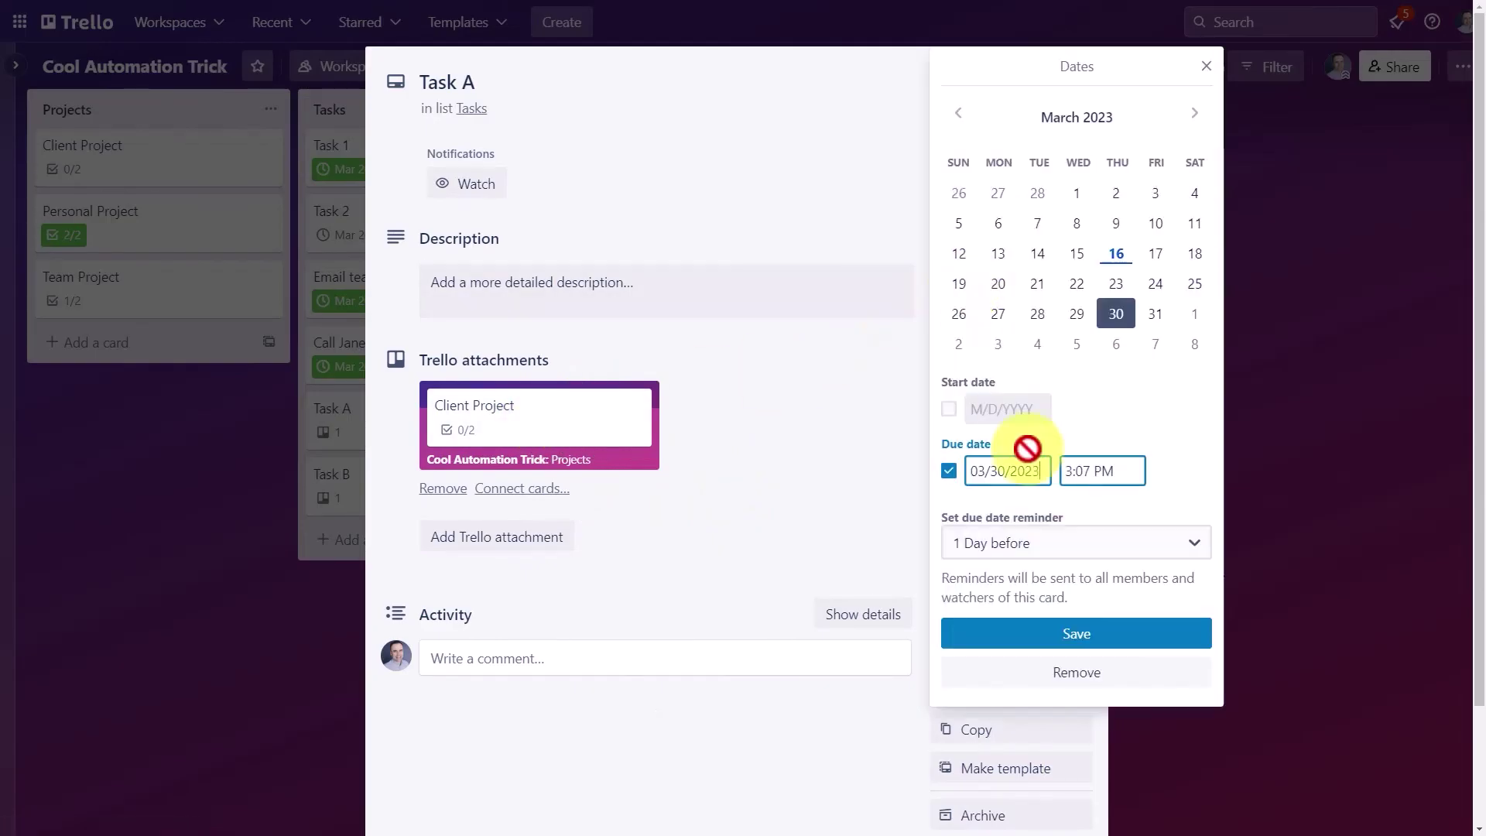
left_click(1077, 635)
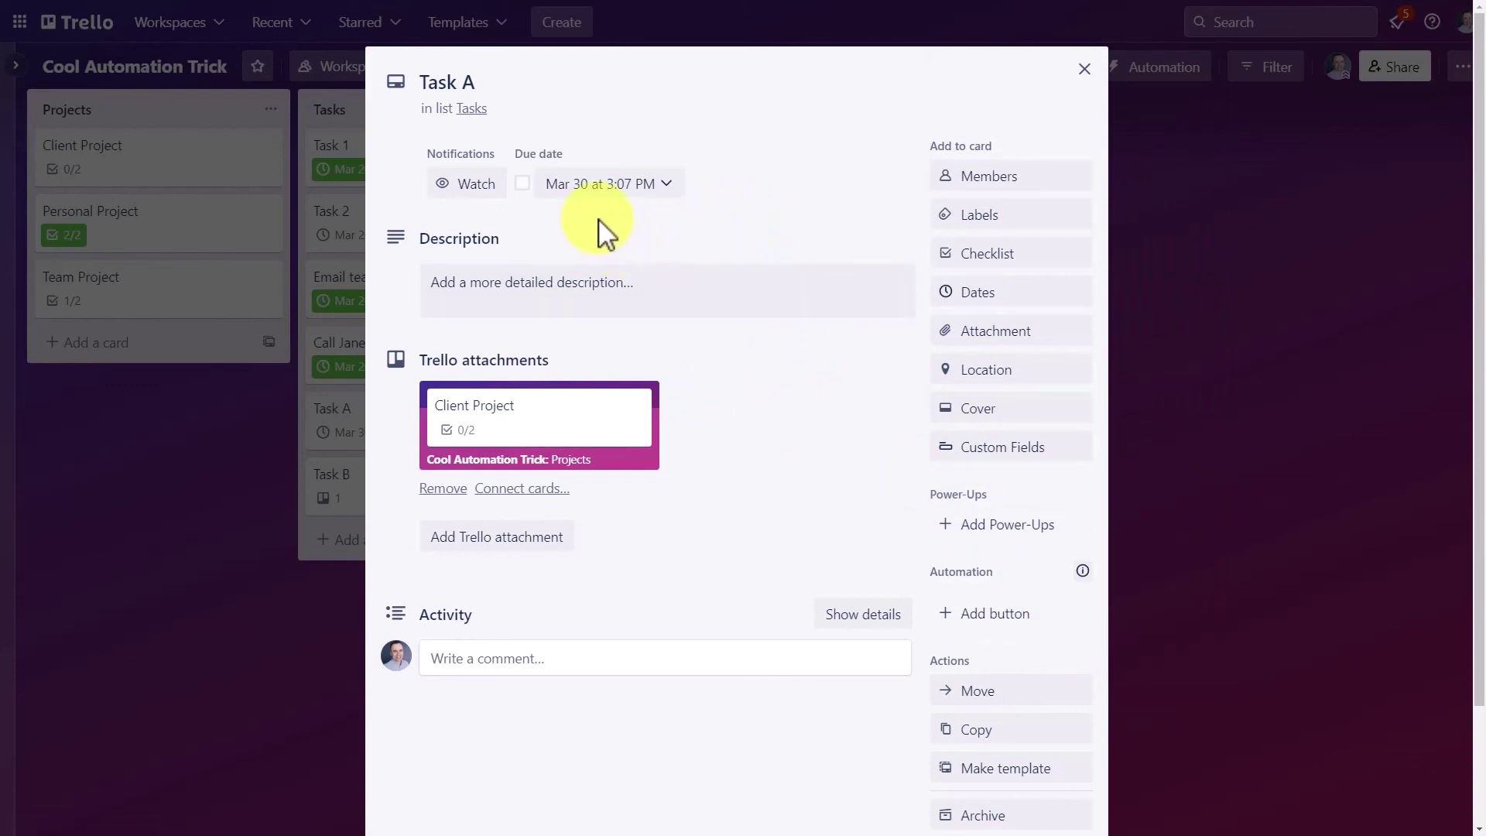
left_click(522, 184)
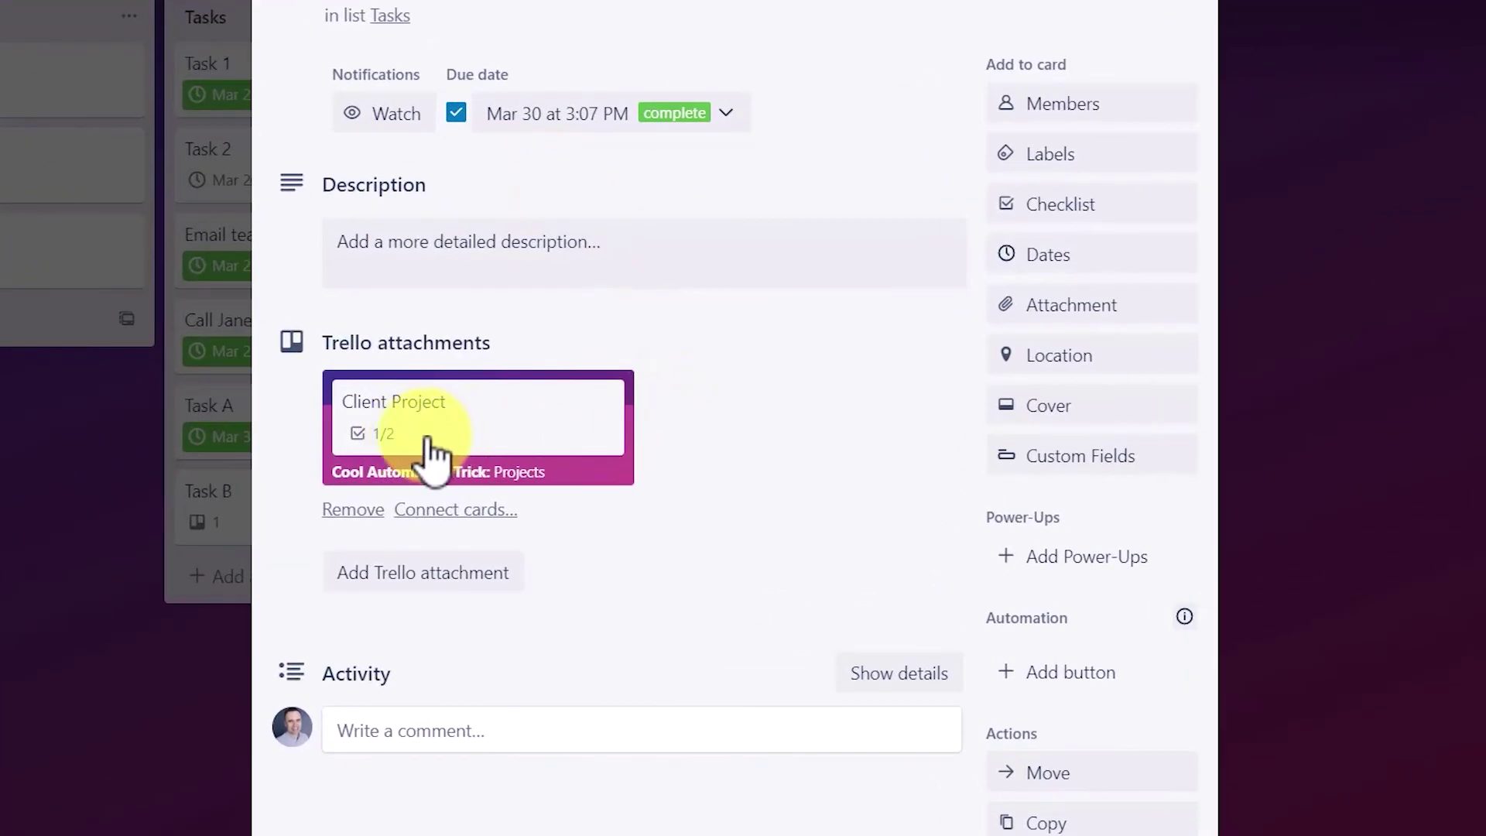
left_click(469, 425)
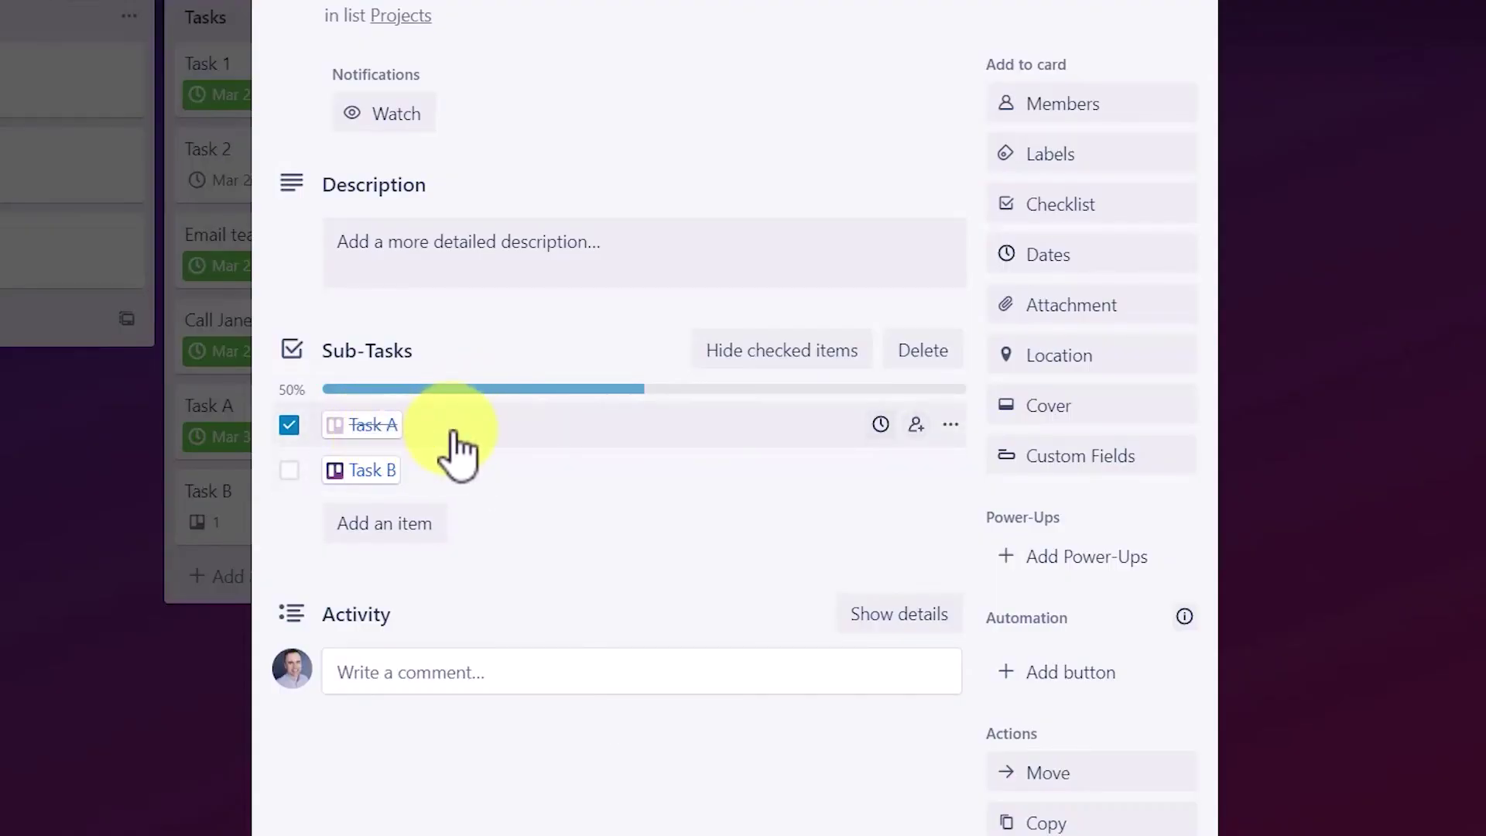
key("Escape")
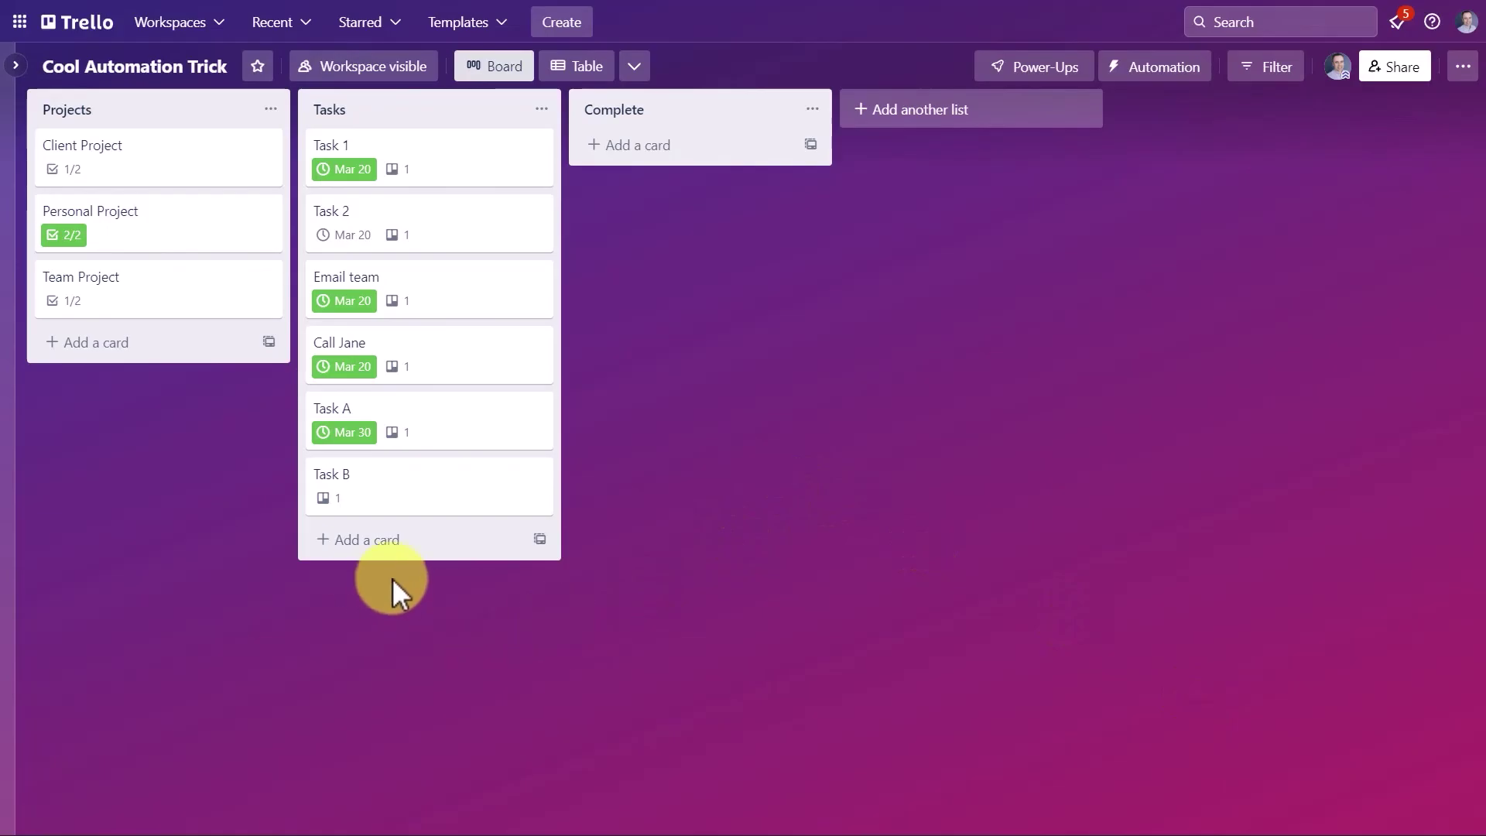